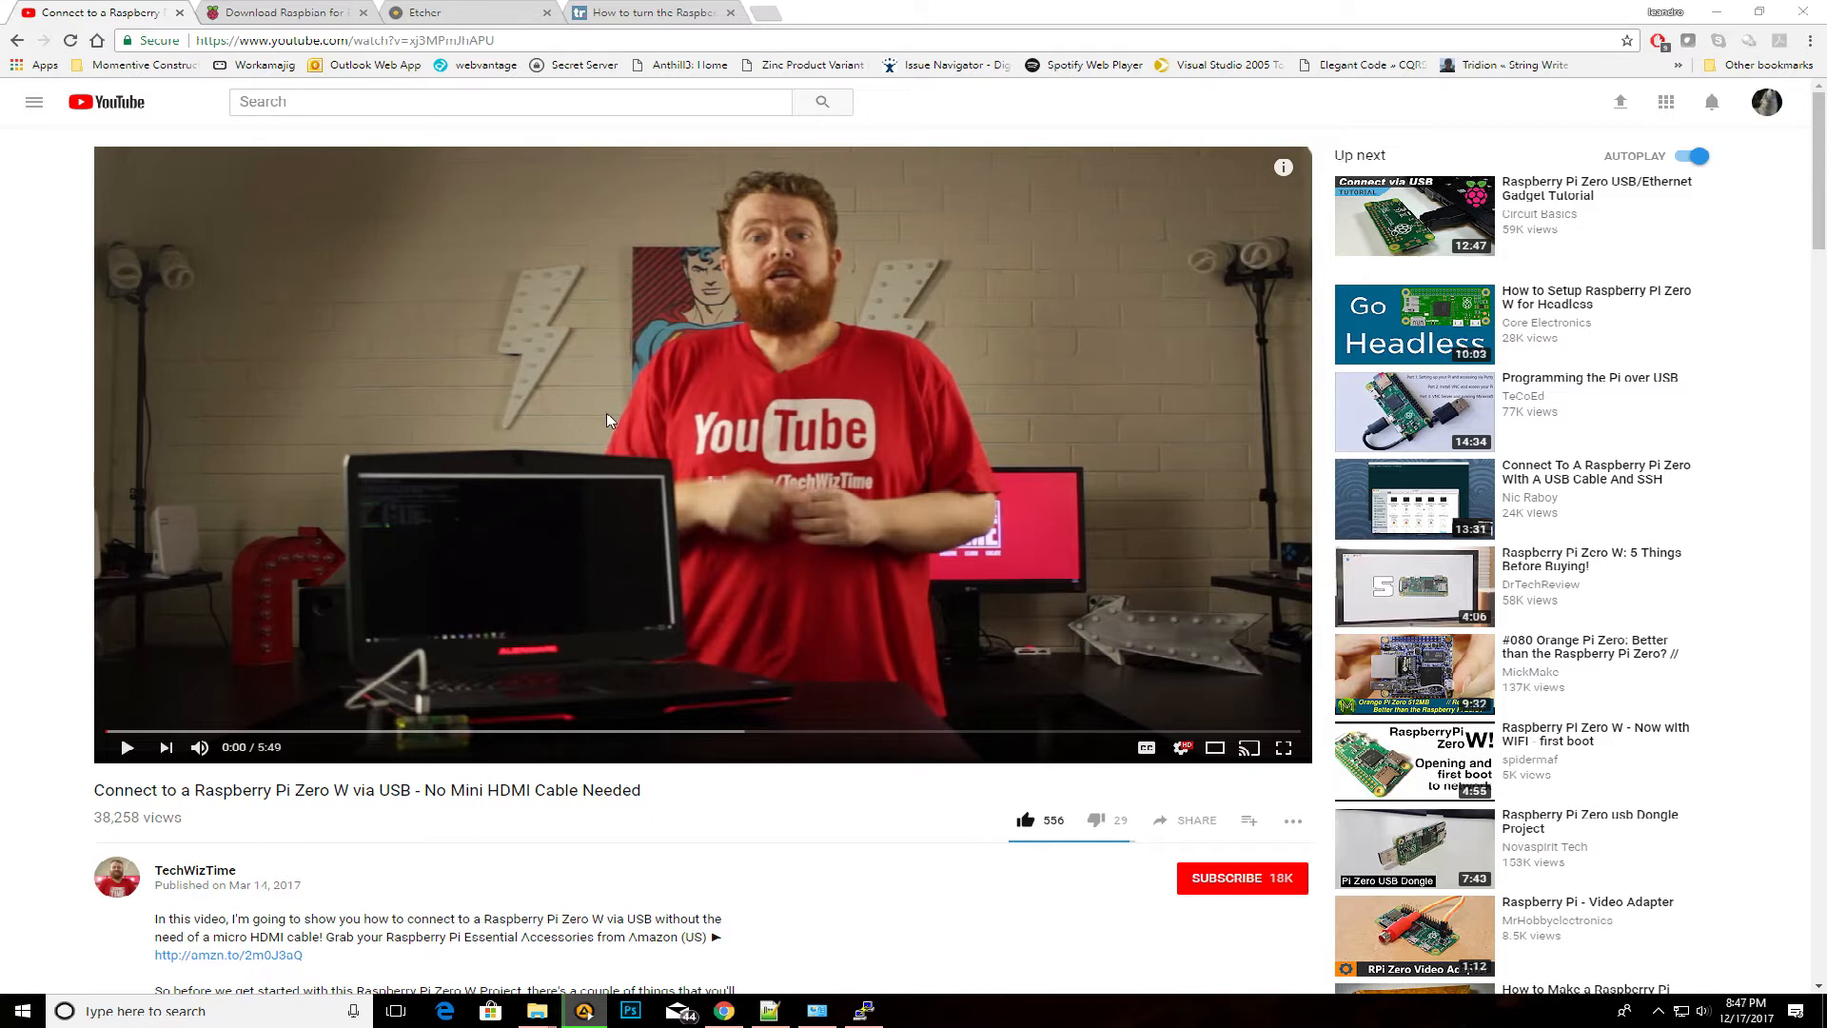
Switch from the Pi Zero USB video to the Raspbian downloads page
left_click(286, 12)
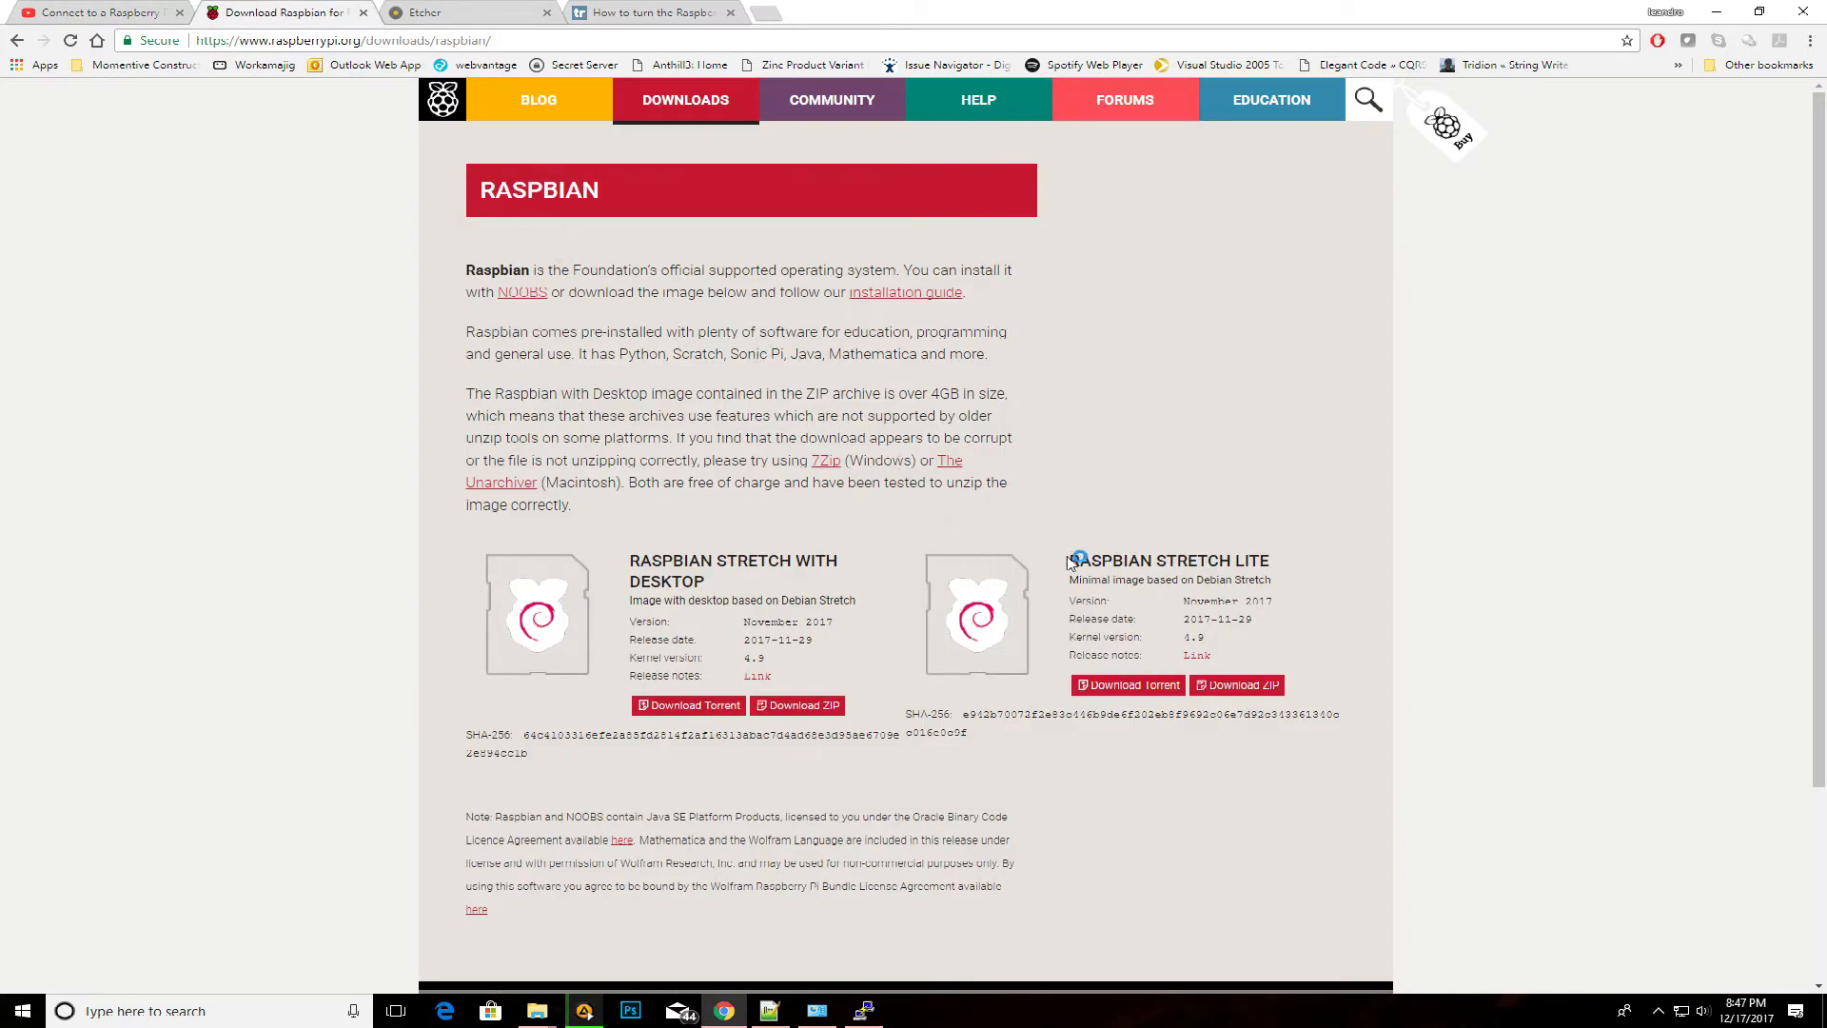
Highlight the RASPBIAN STRETCH LITE heading, then bring up the Etcher website
left_click_drag(1068, 560, 1275, 566)
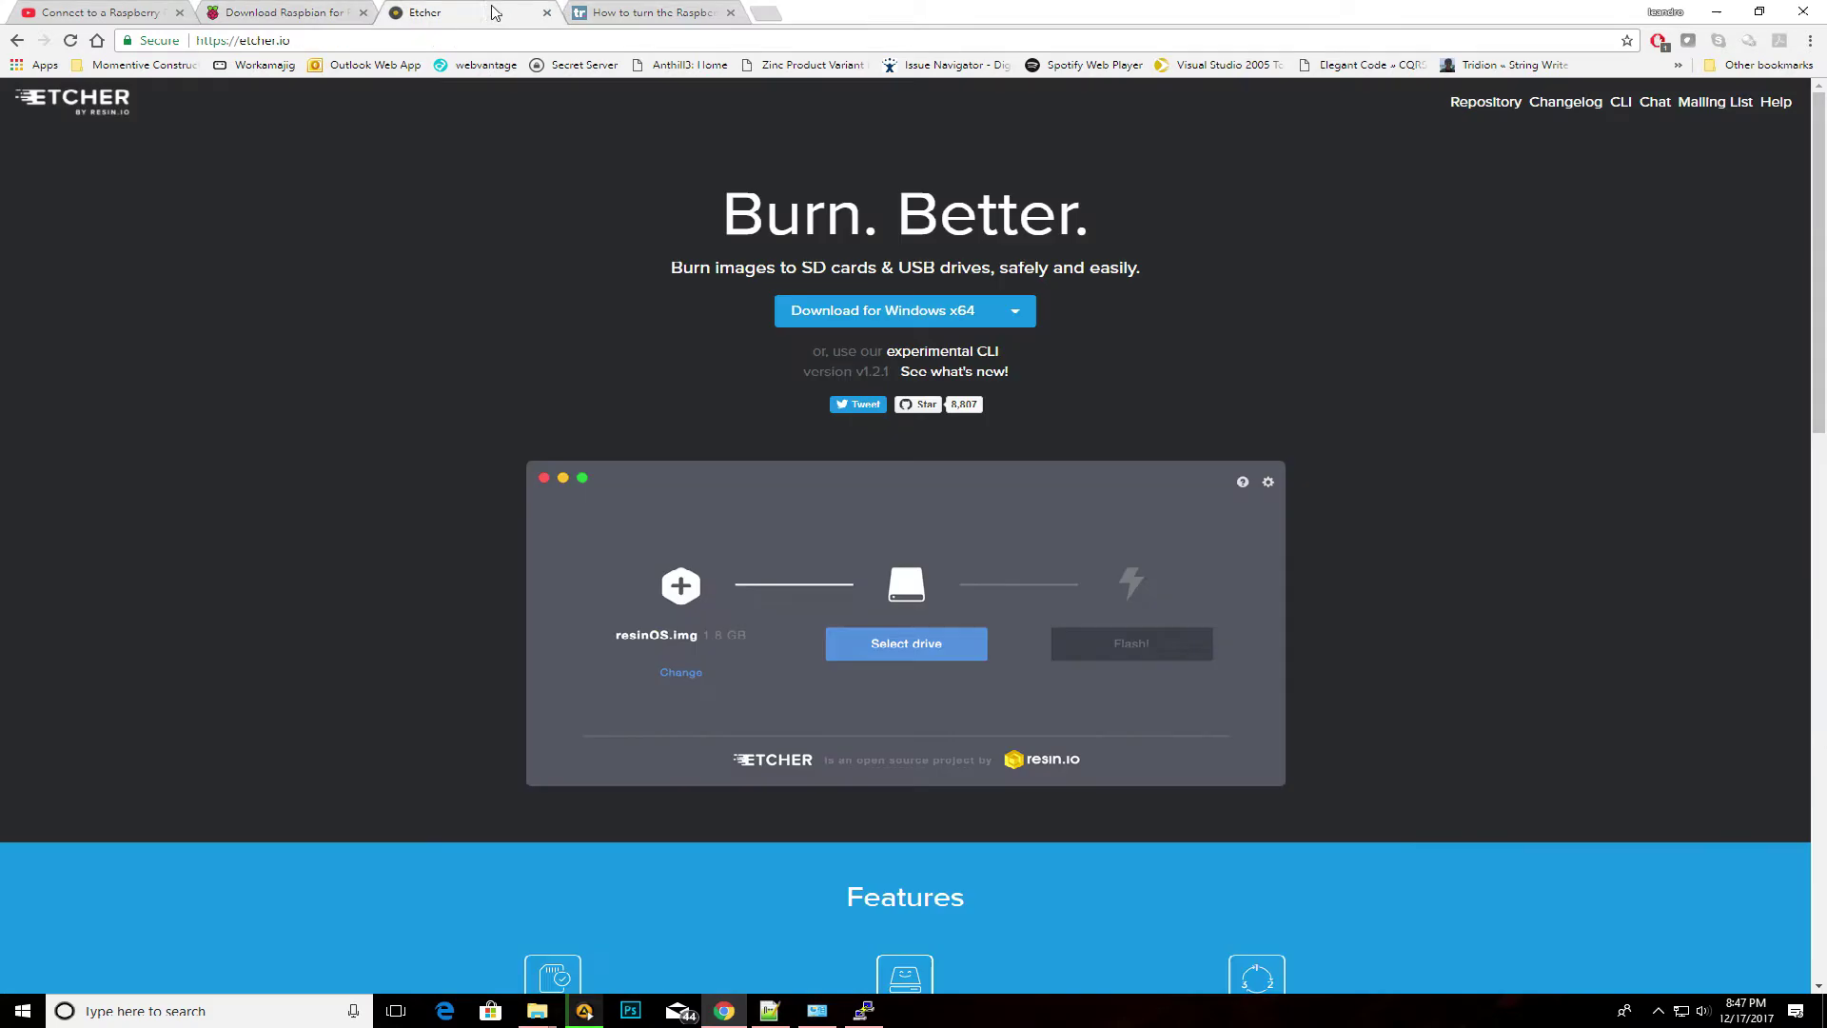
left_click(444, 11)
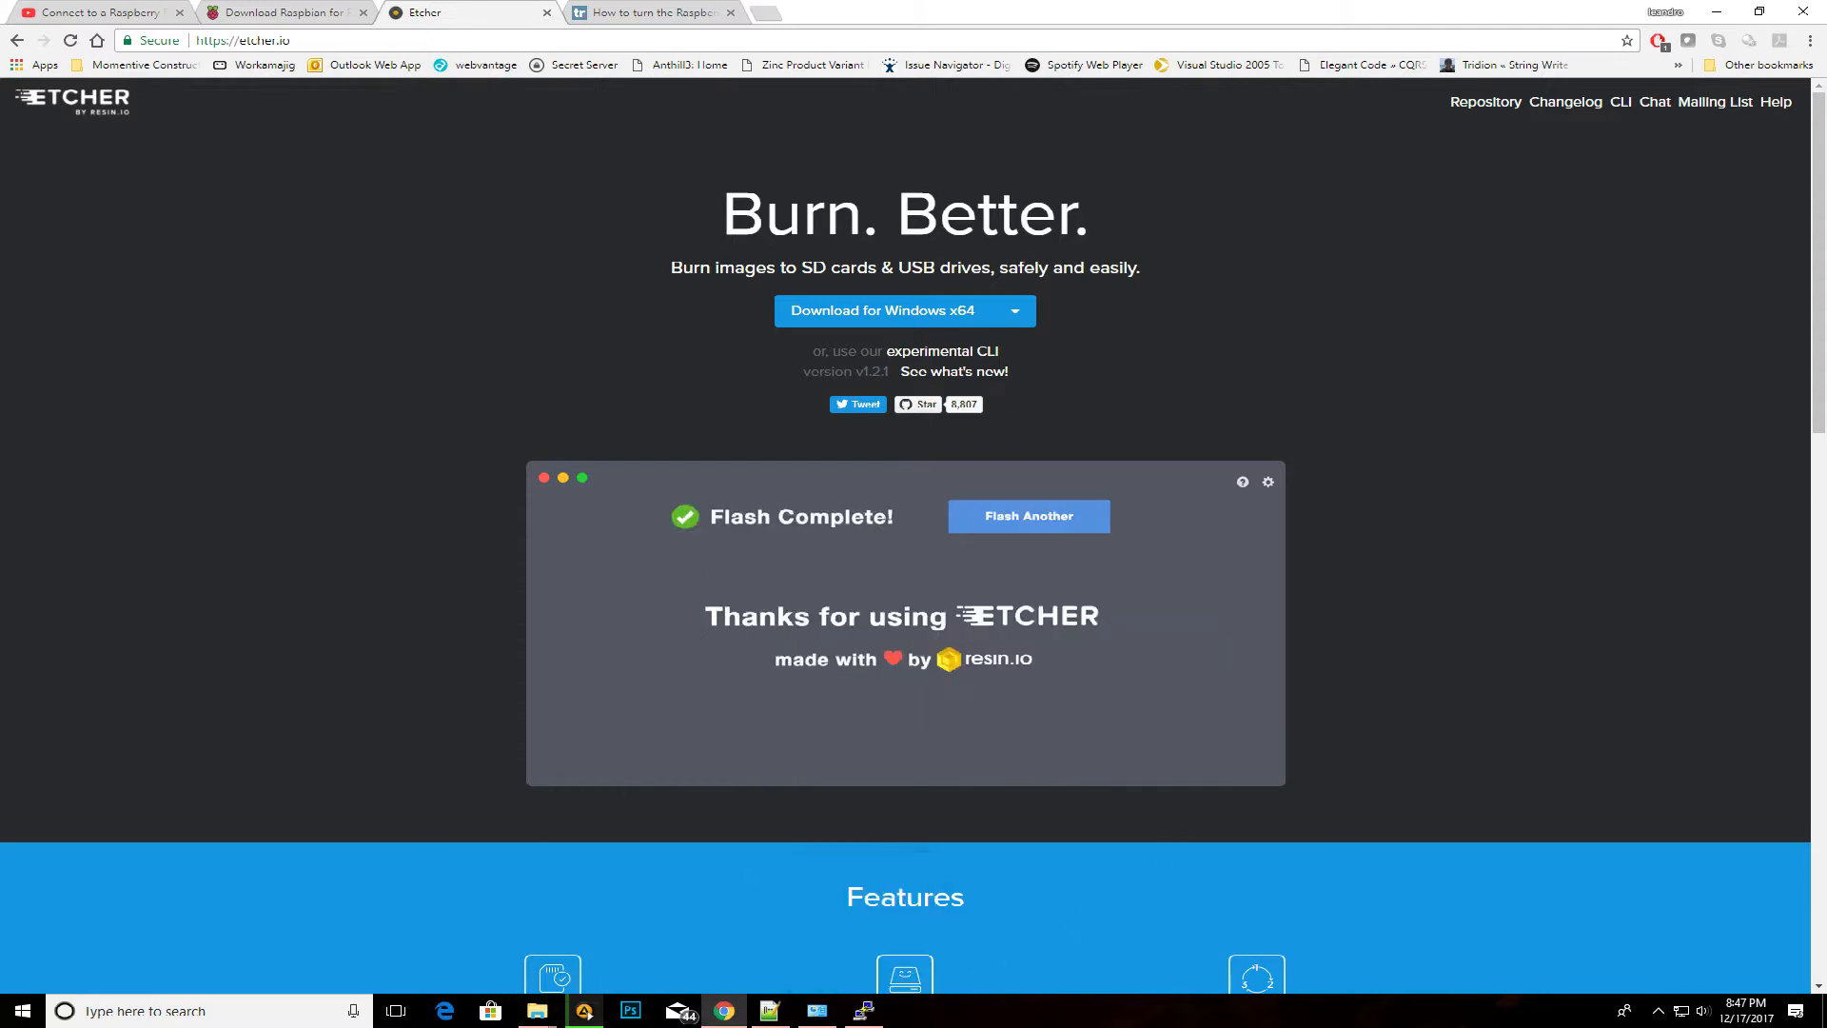
Bring up PuTTY's connection settings and place the window at the top-left of the screen
left_click(863, 1011)
left_click_drag(329, 278, 246, 214)
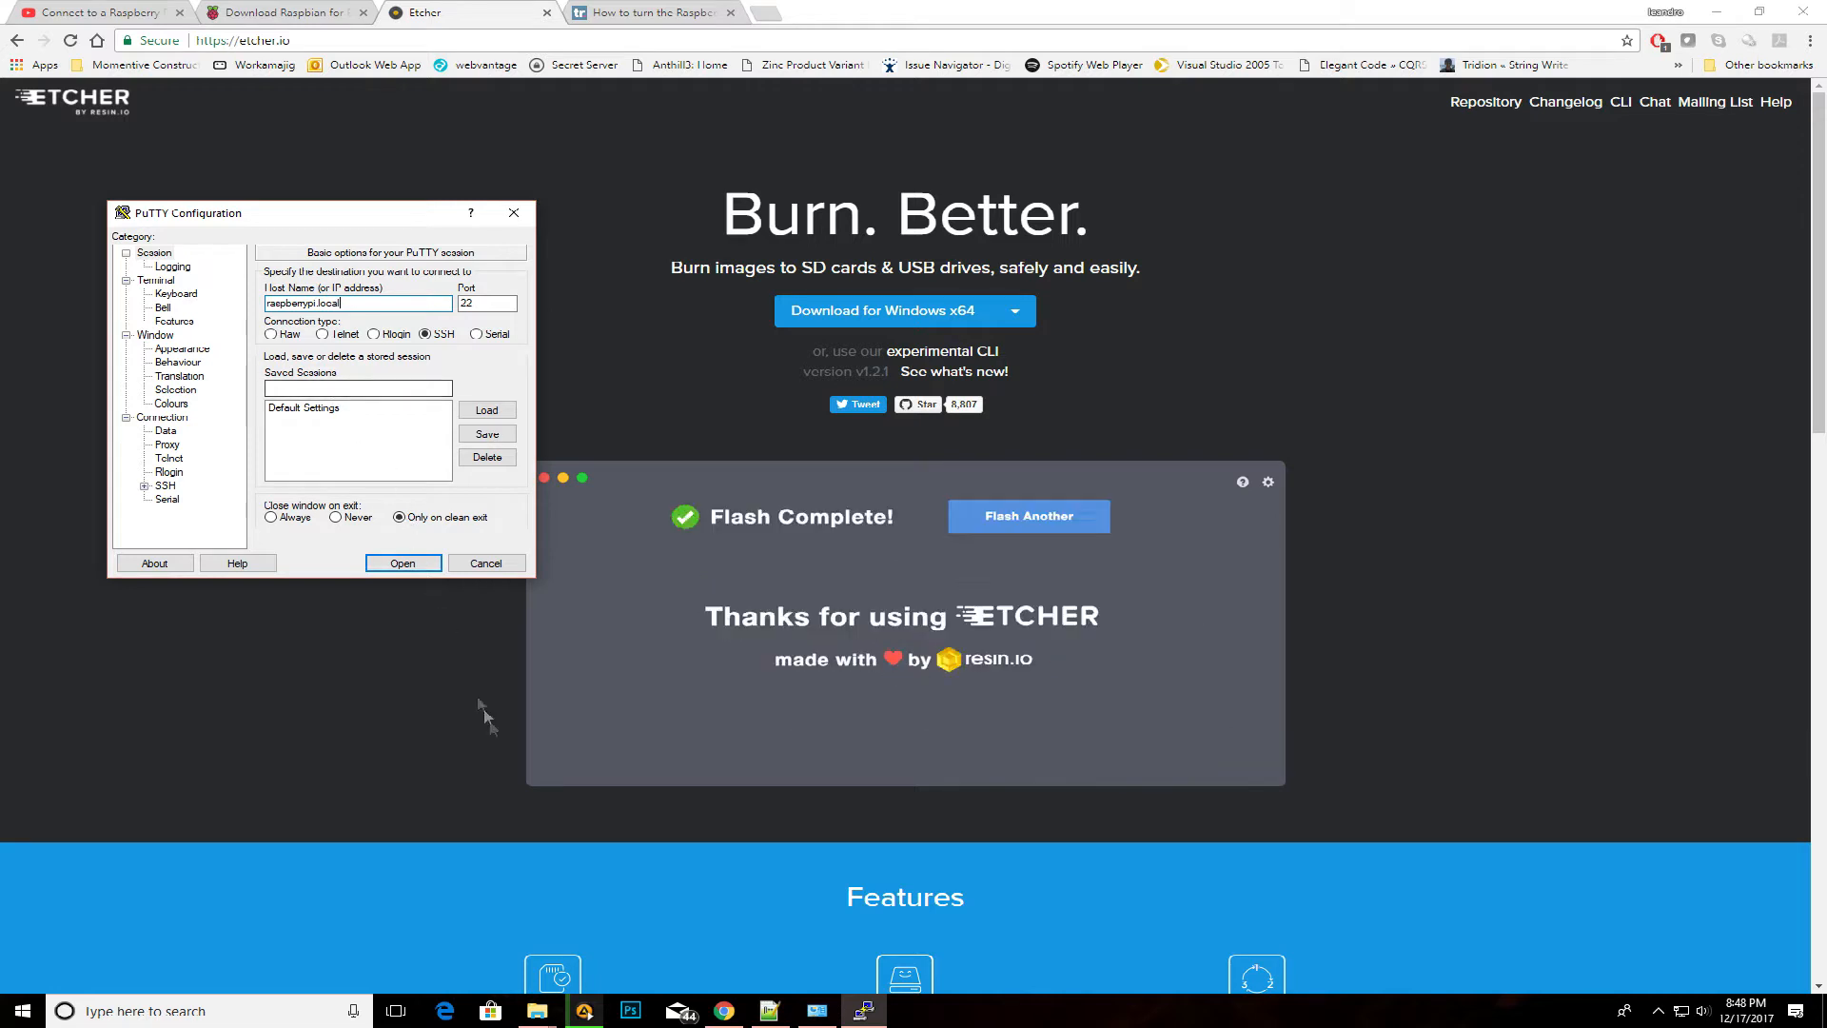
left_click(817, 1012)
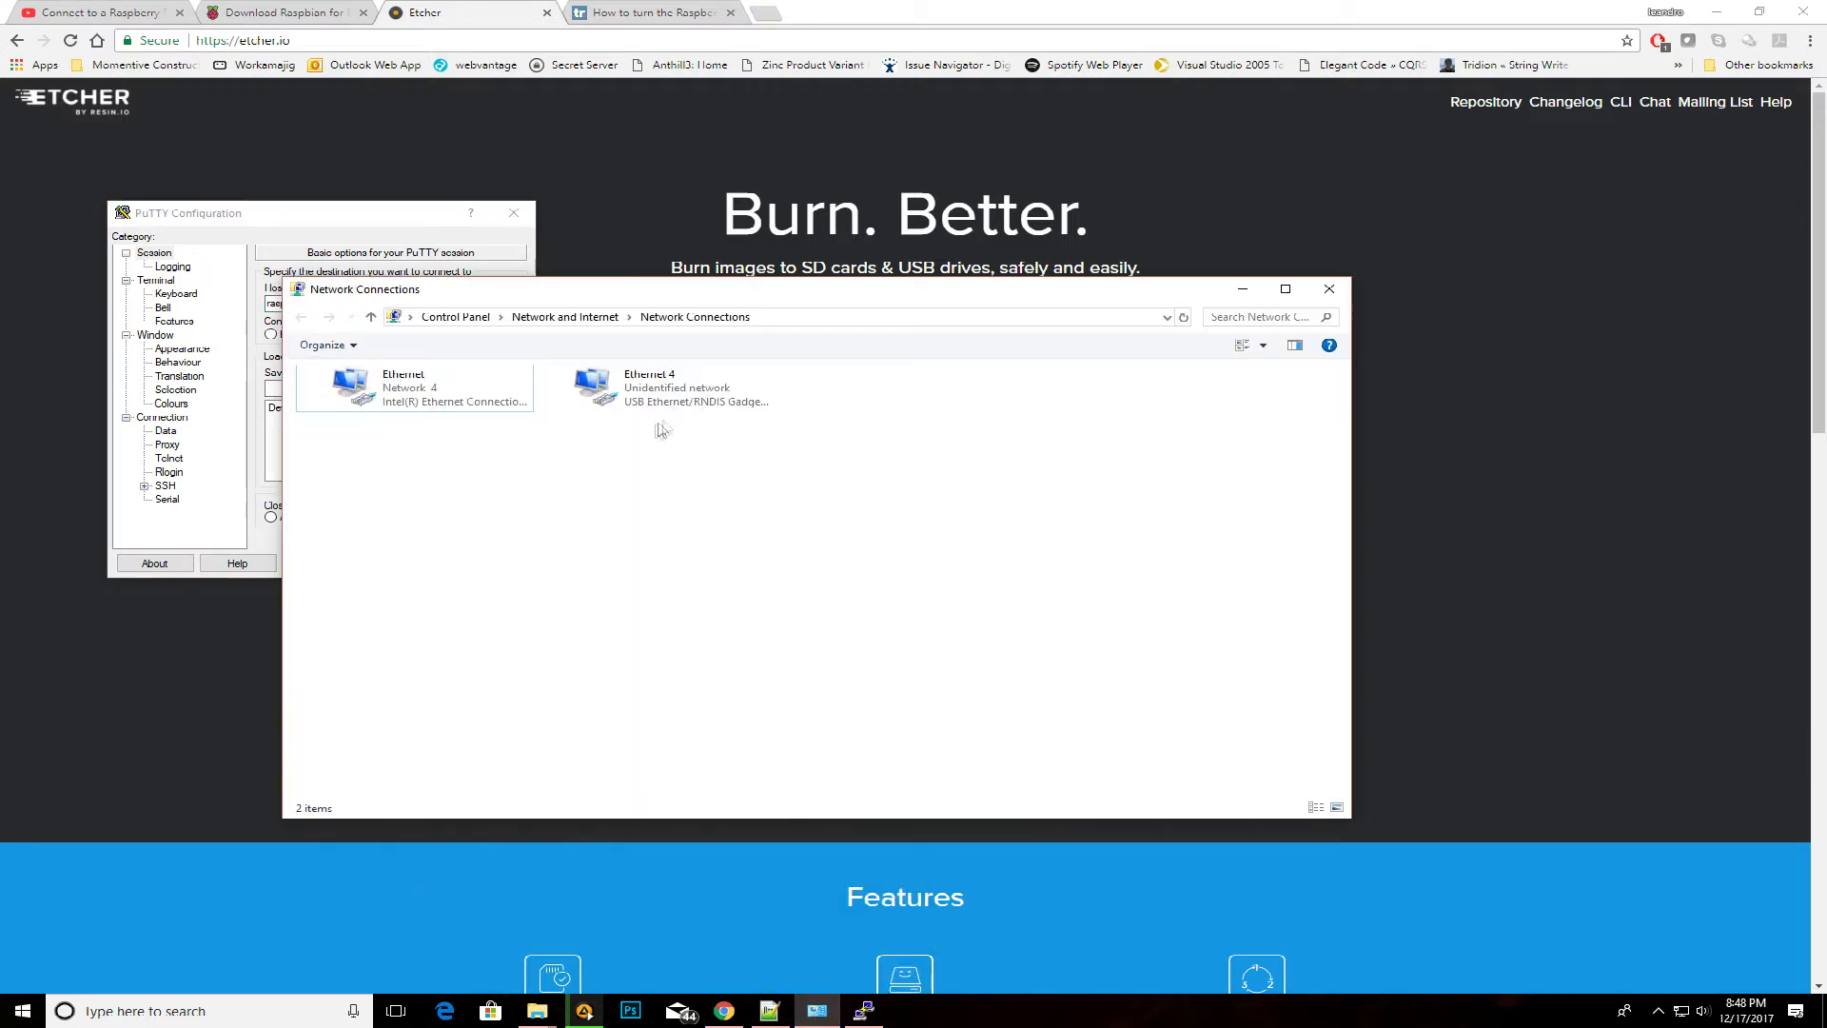
left_click(664, 393)
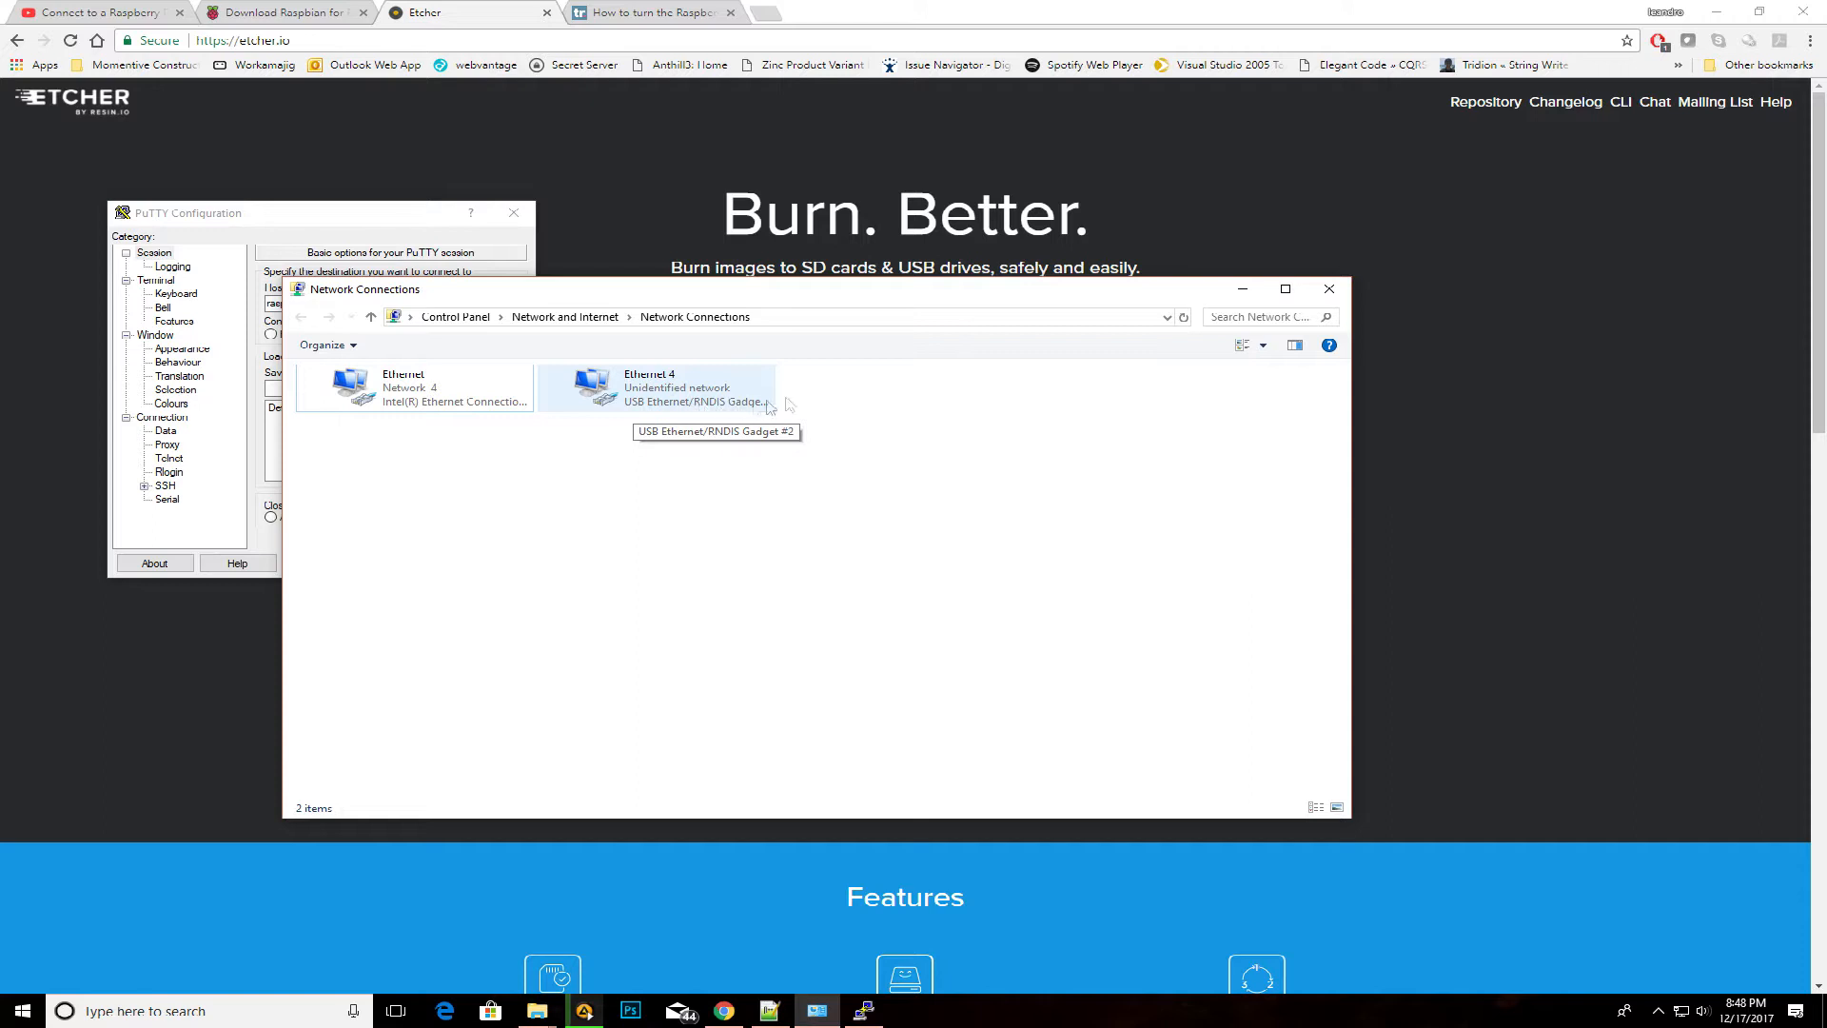
left_click(1243, 288)
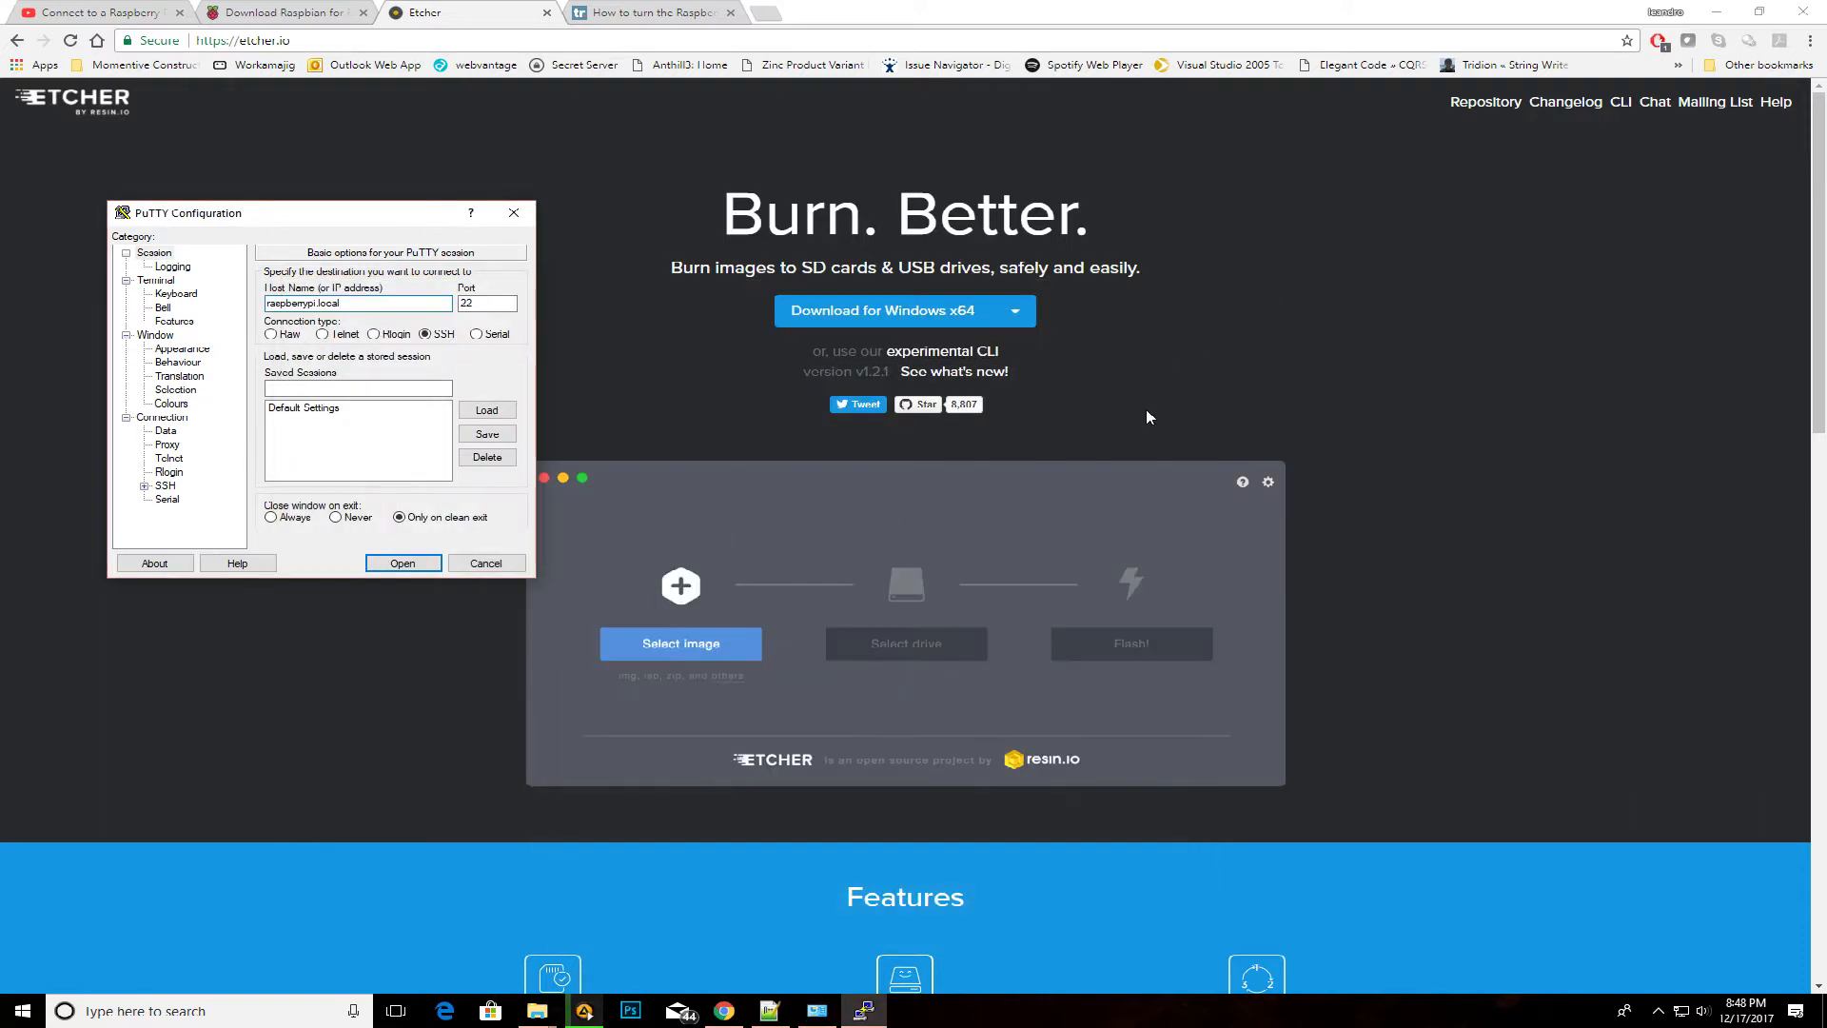
Select the host name raspberrypi.local and open the SSH session to the Pi
mouse_move(395, 218)
left_mouse_down()
mouse_move(459, 188)
mouse_move(519, 192)
left_mouse_up()
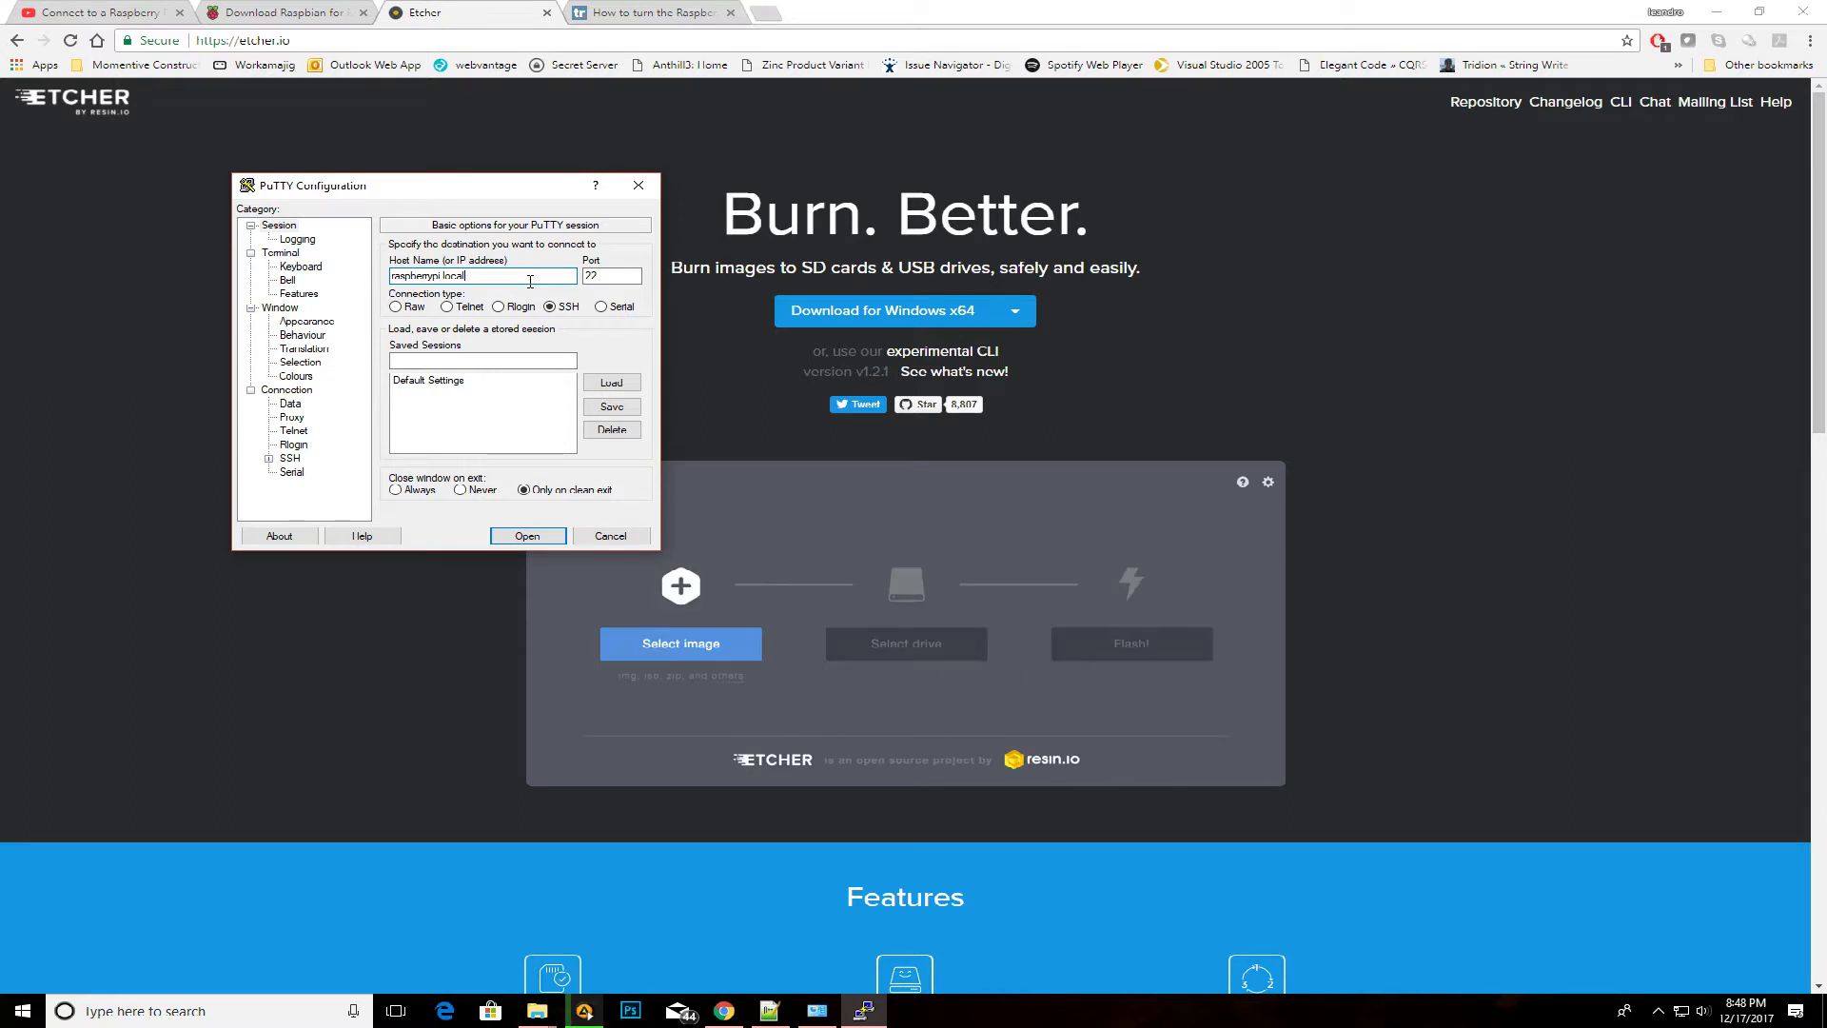
double_click(530, 279)
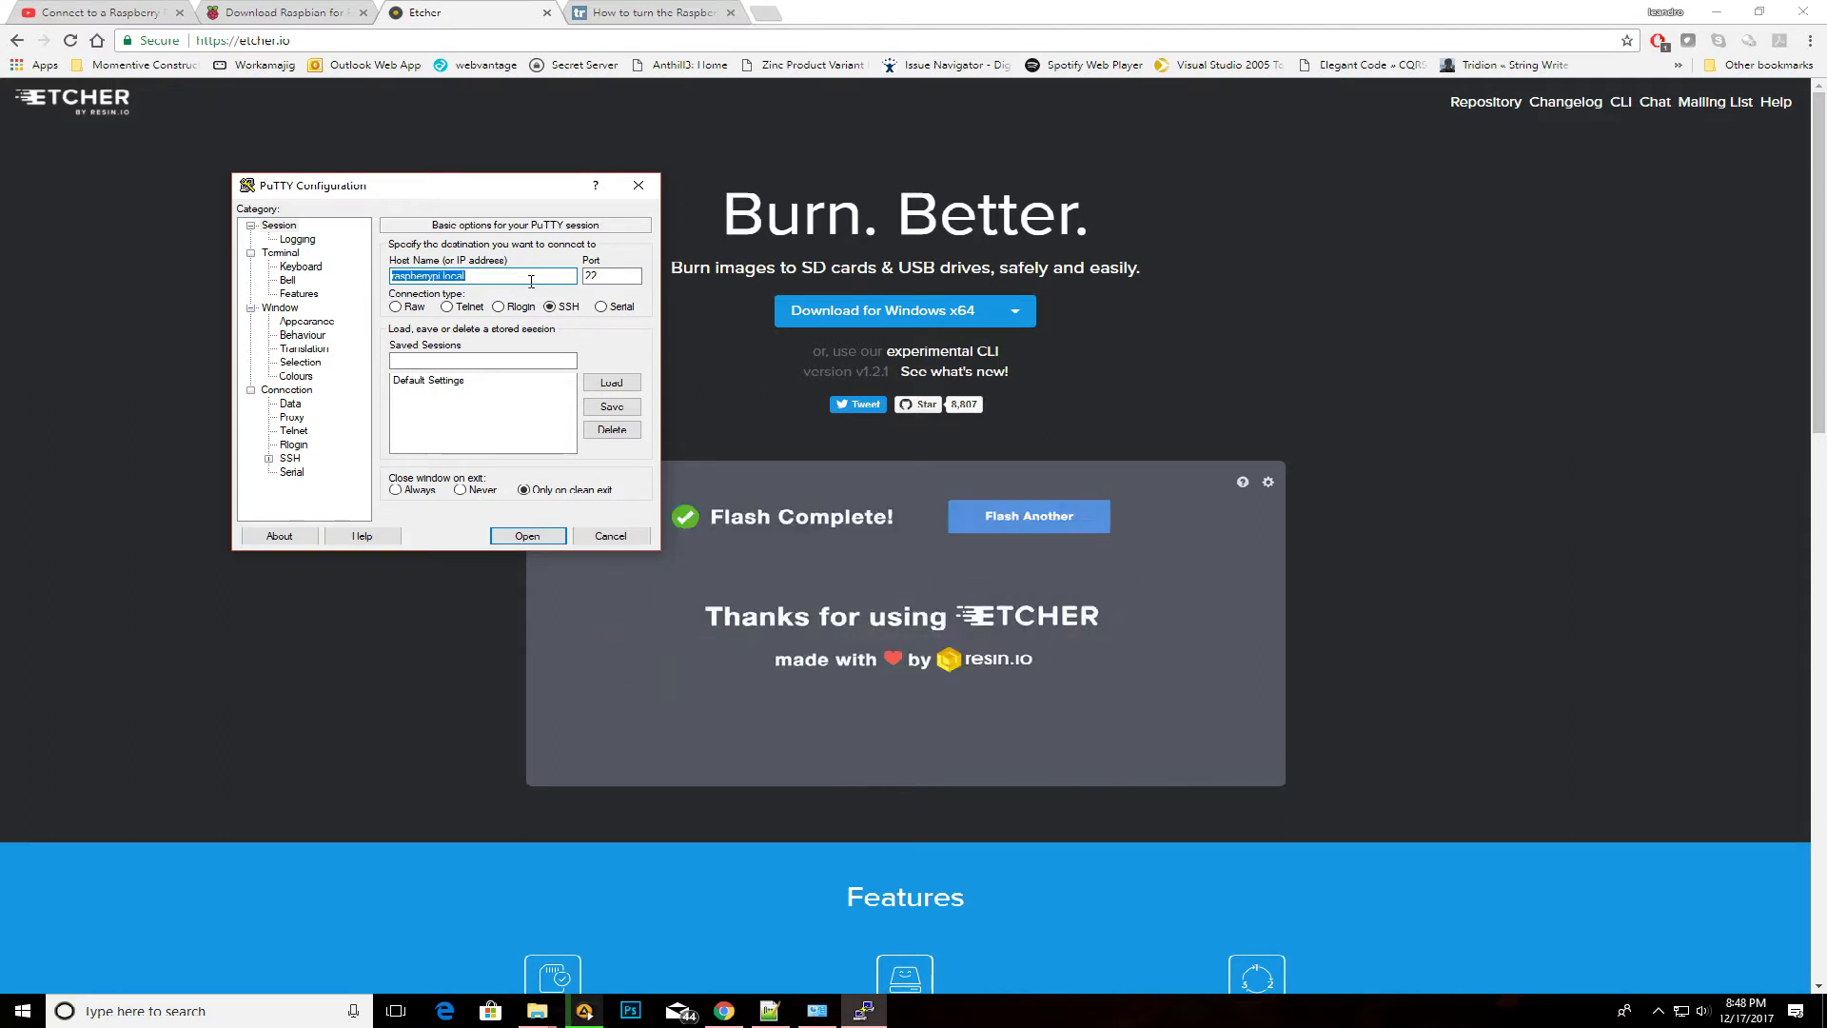
left_click(527, 535)
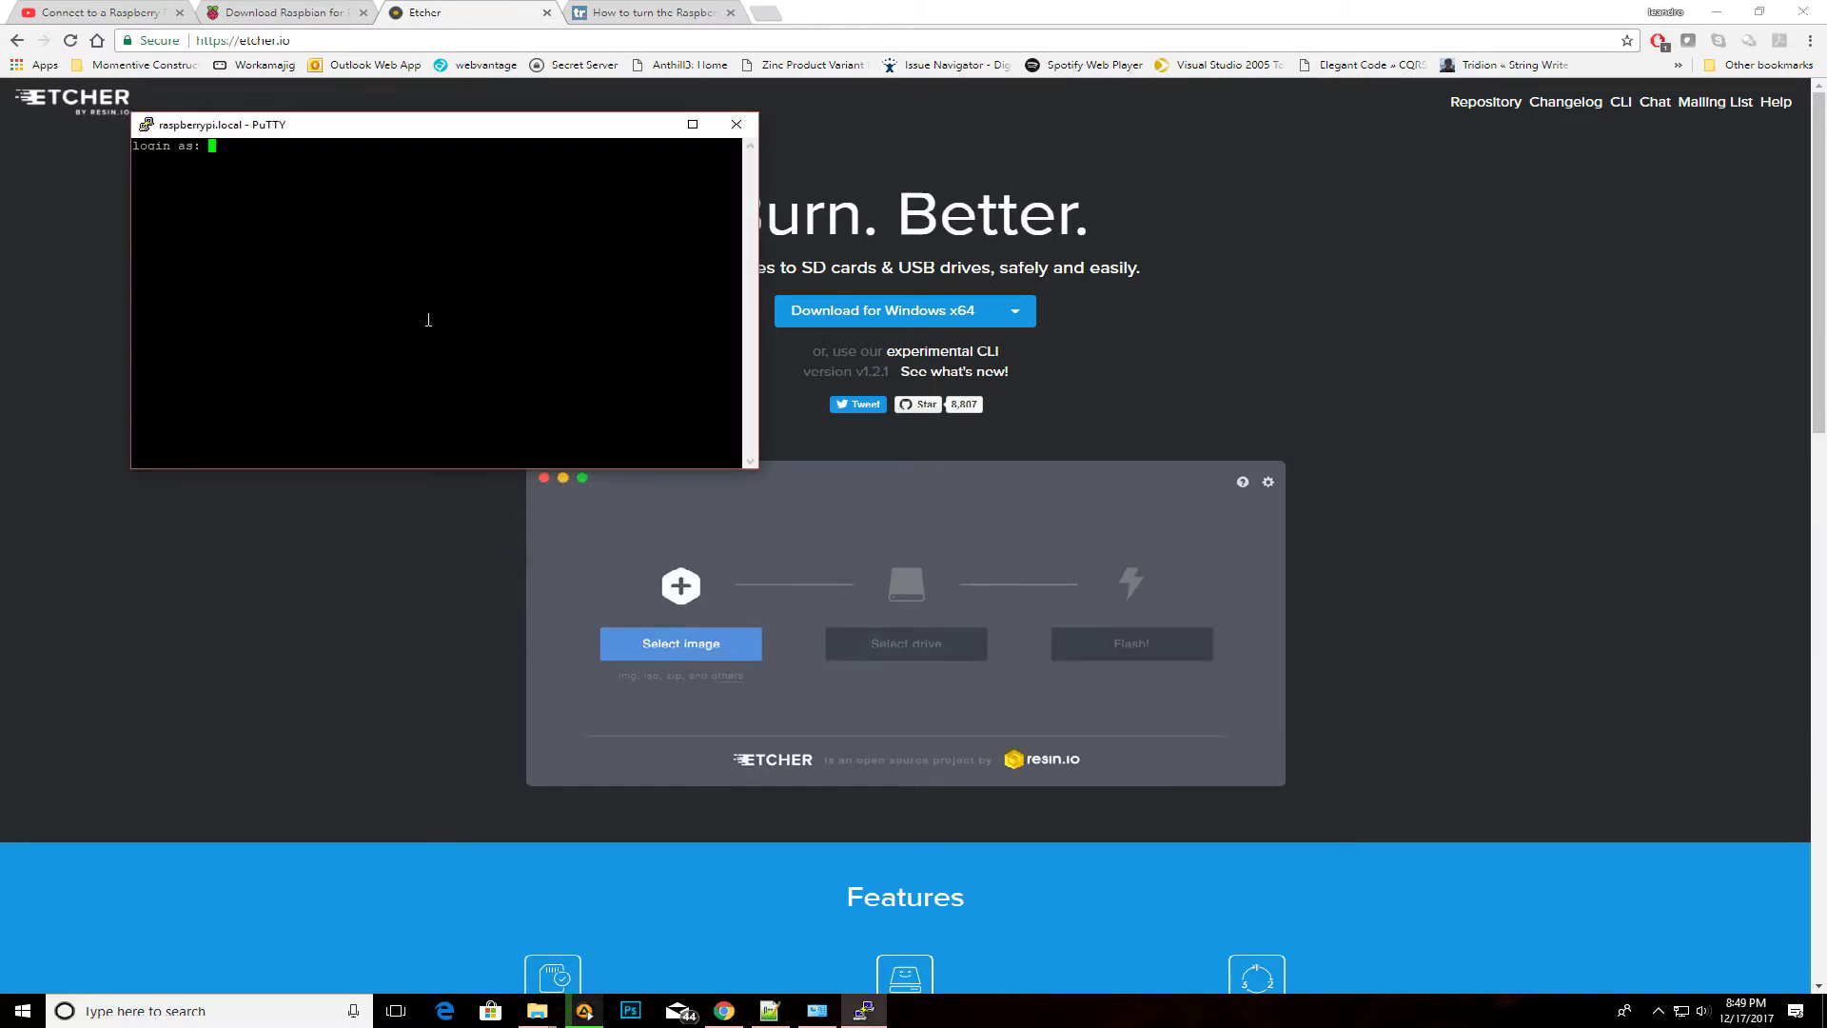
type("pi")
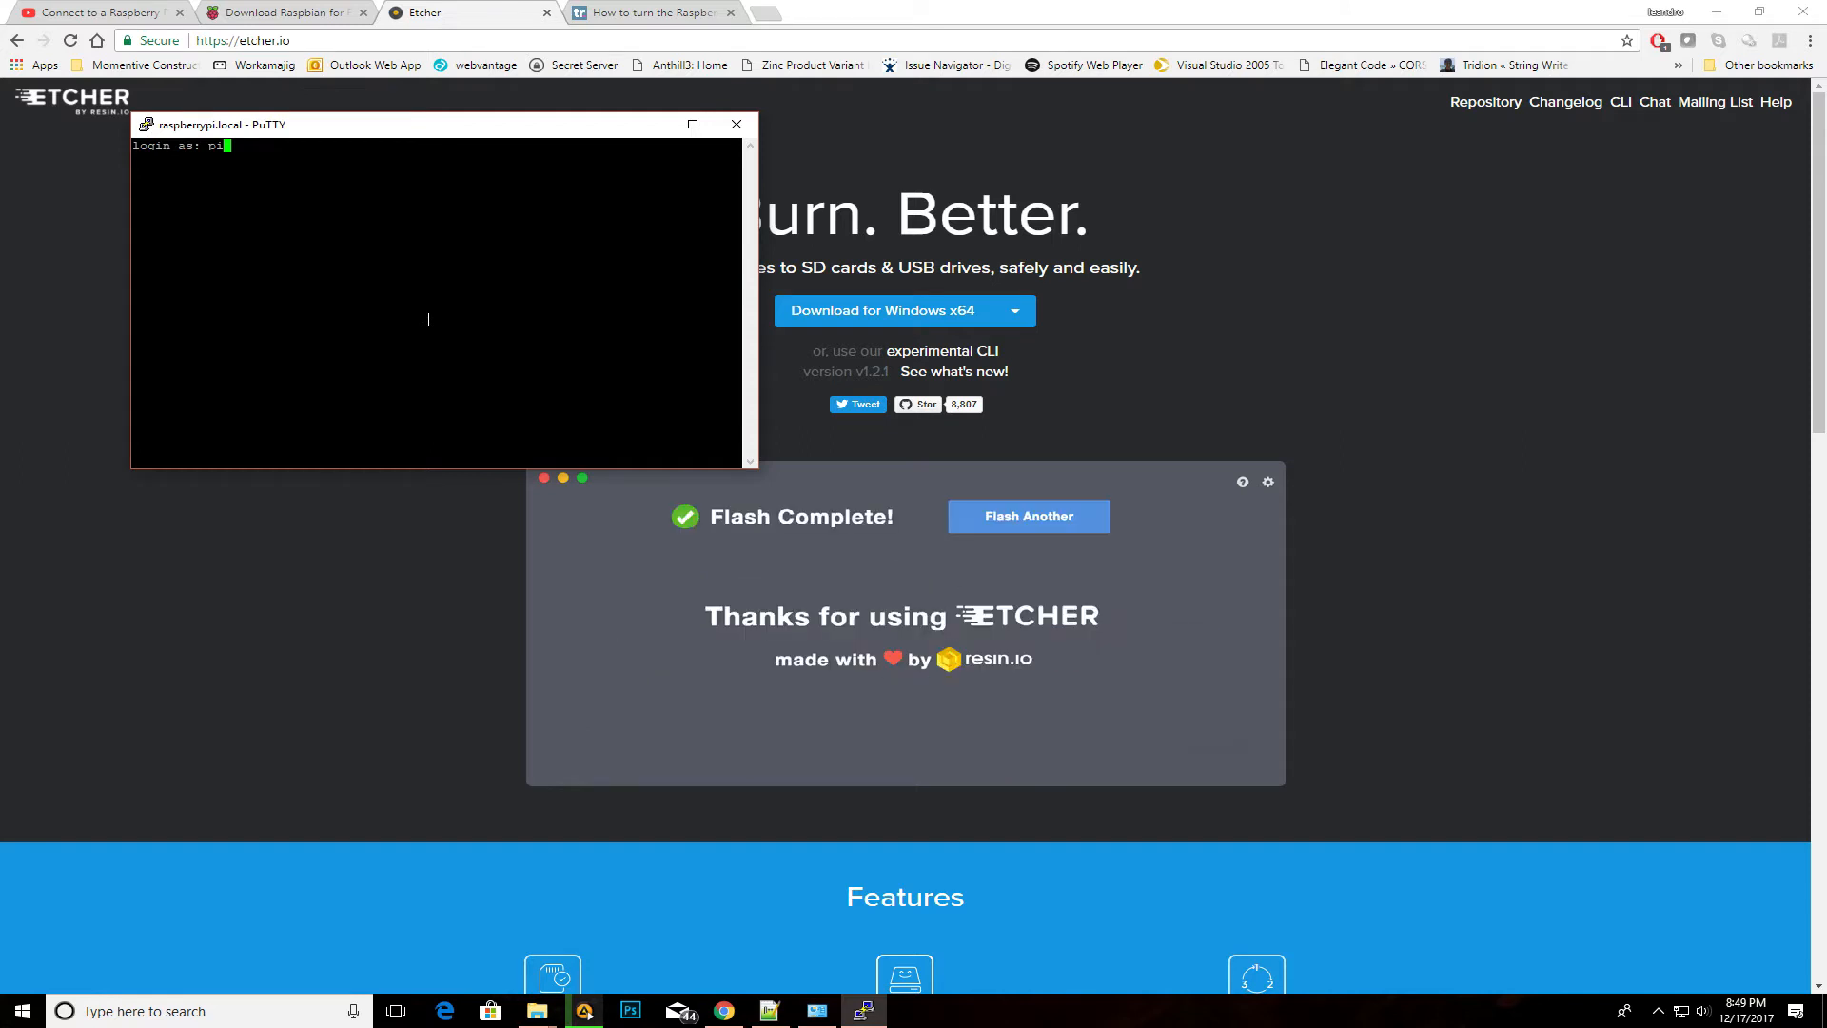
Log in as pi, resubmitting the password after the first denial
key("Return")
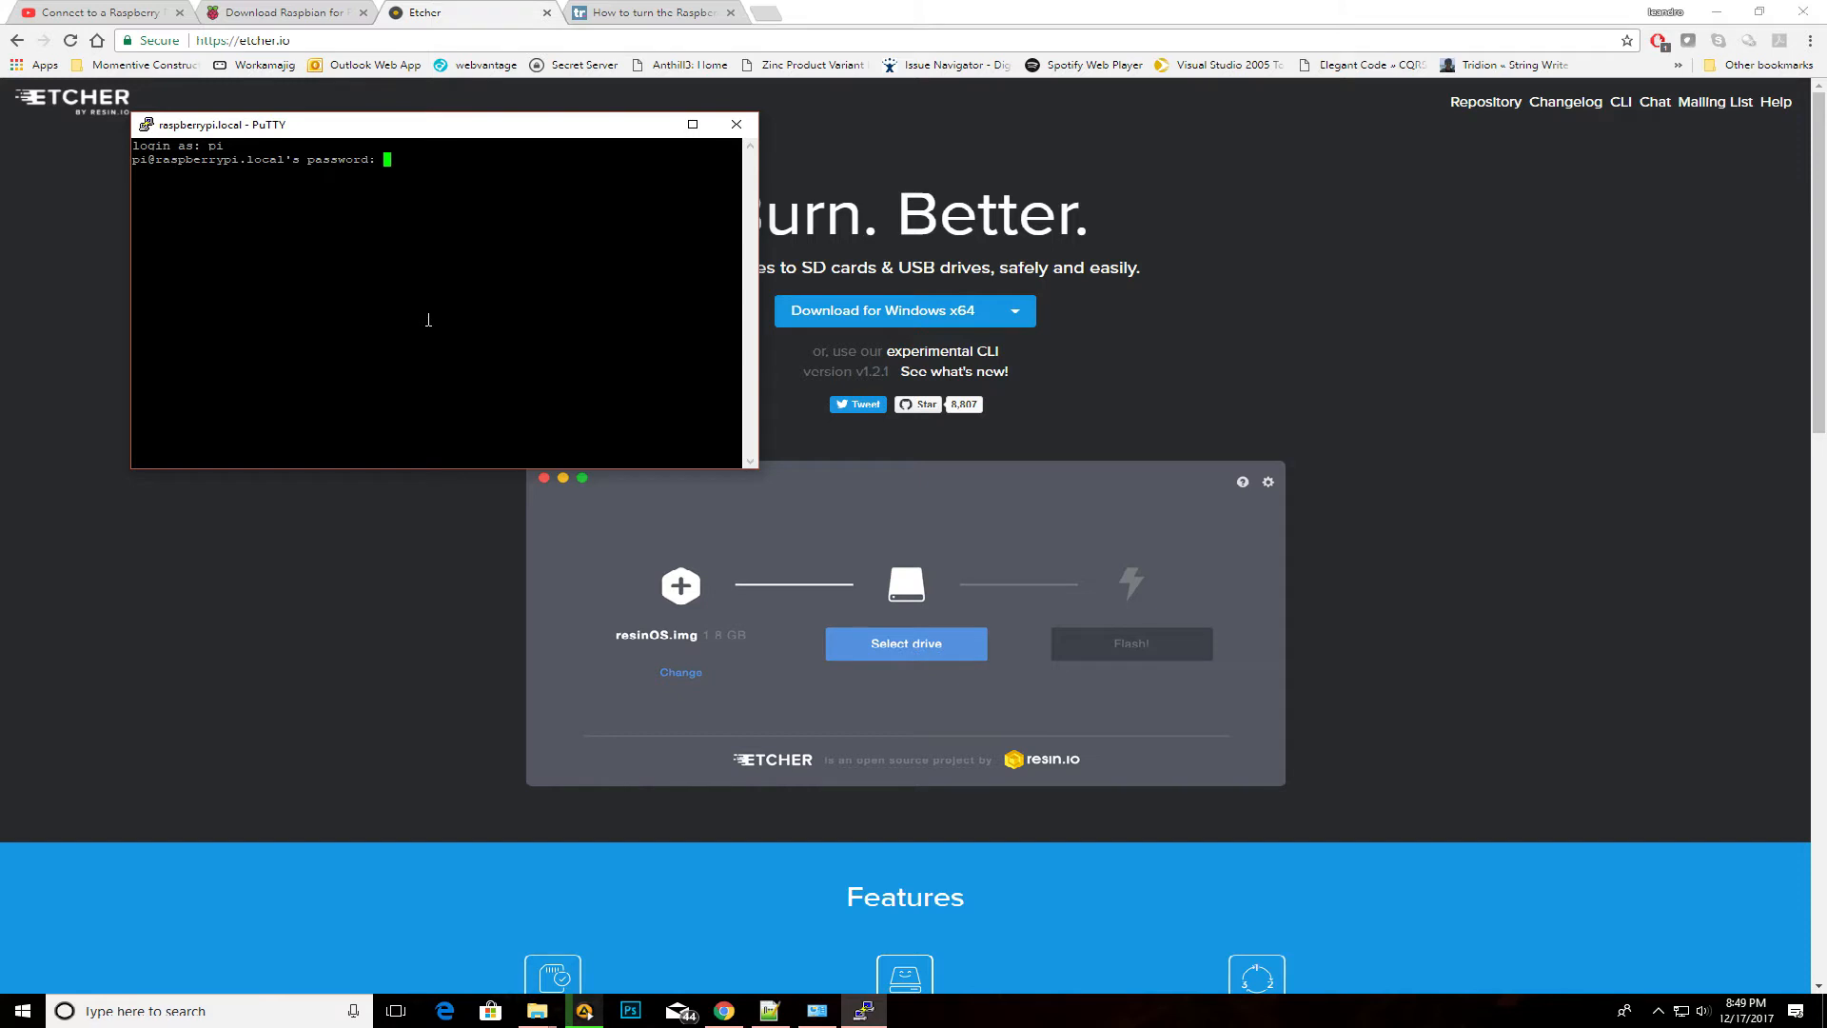
key("Return")
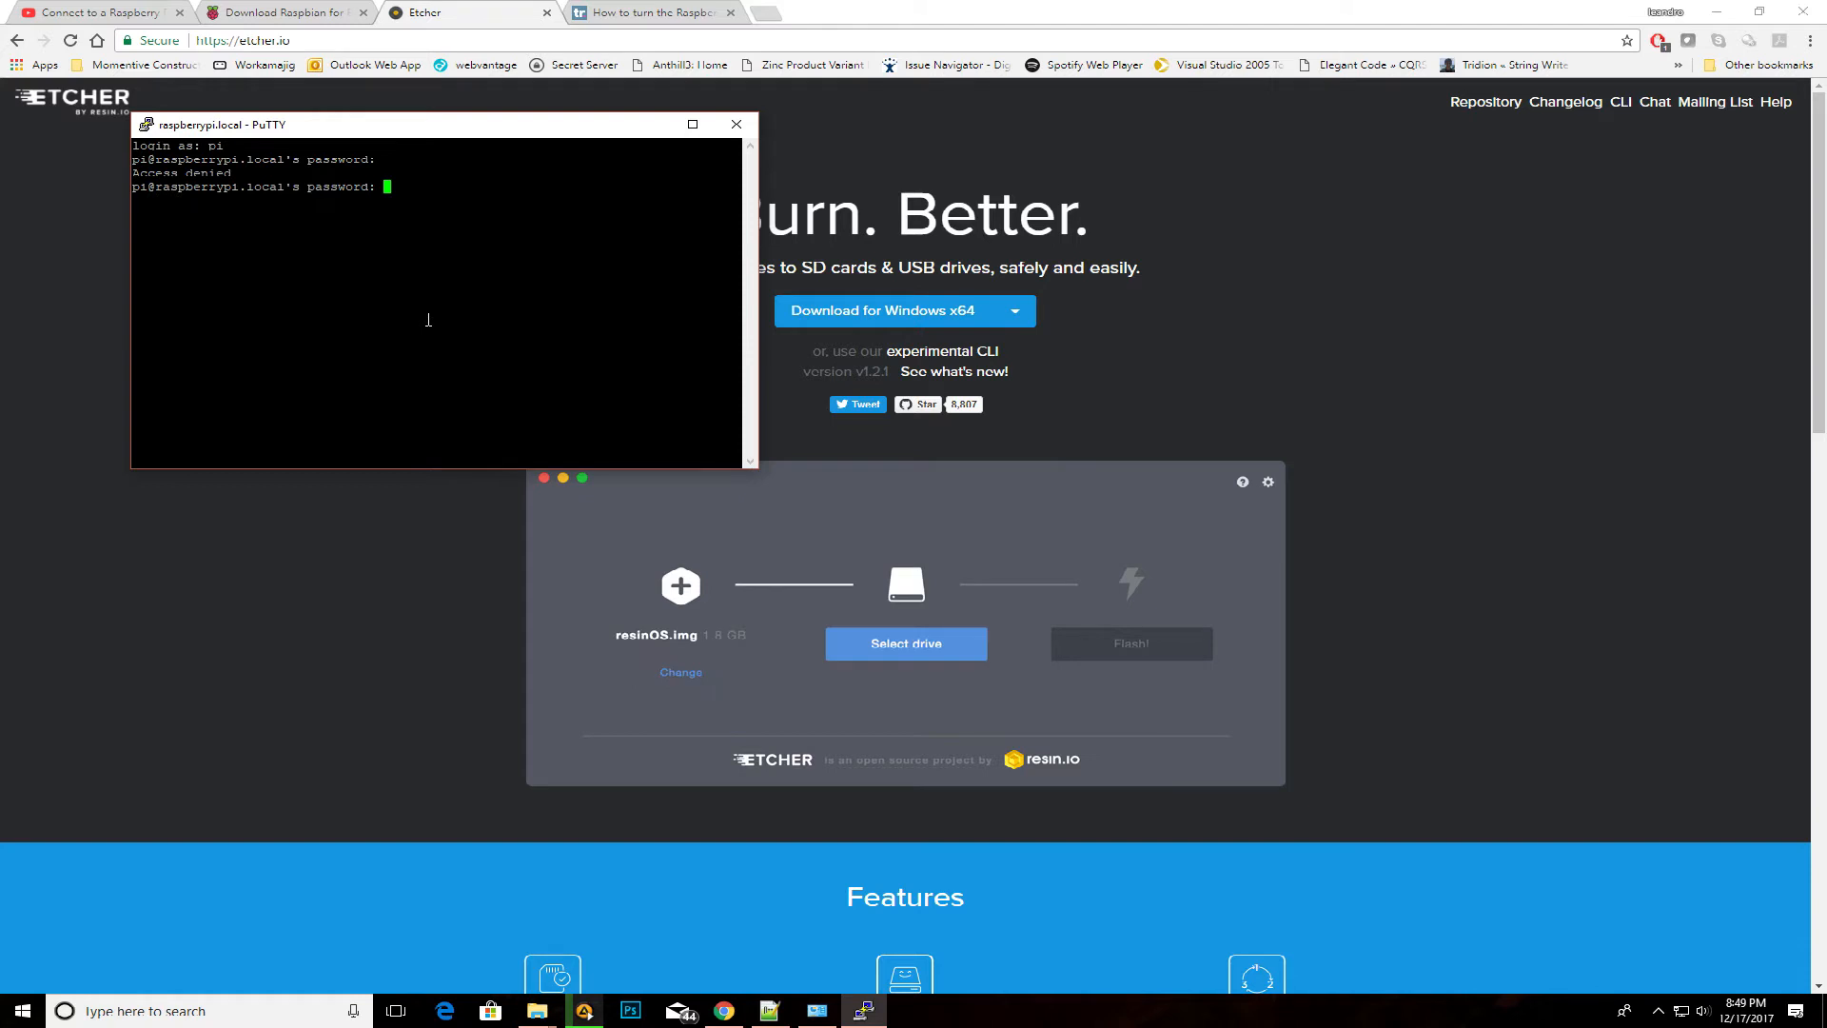
key("Return")
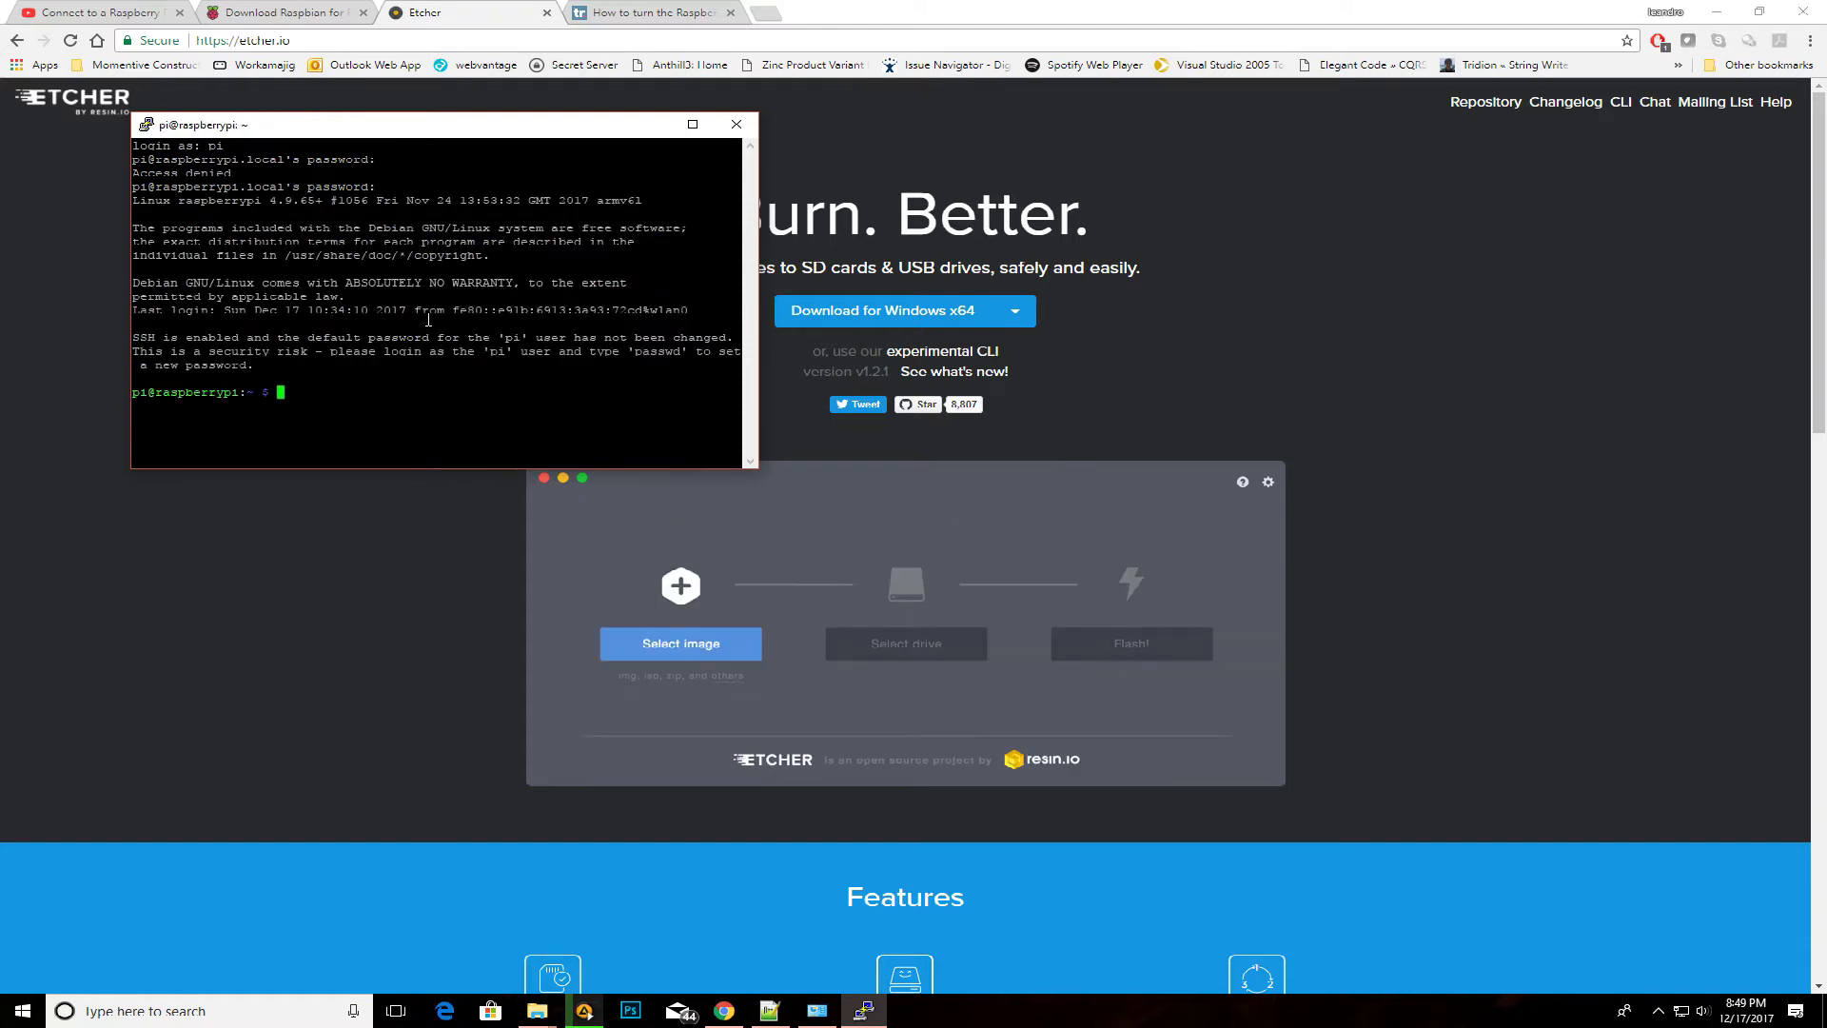
type("sudo iptables -A INPUT -i wlan0 -p tcp -m tcp --dport 631 -j")
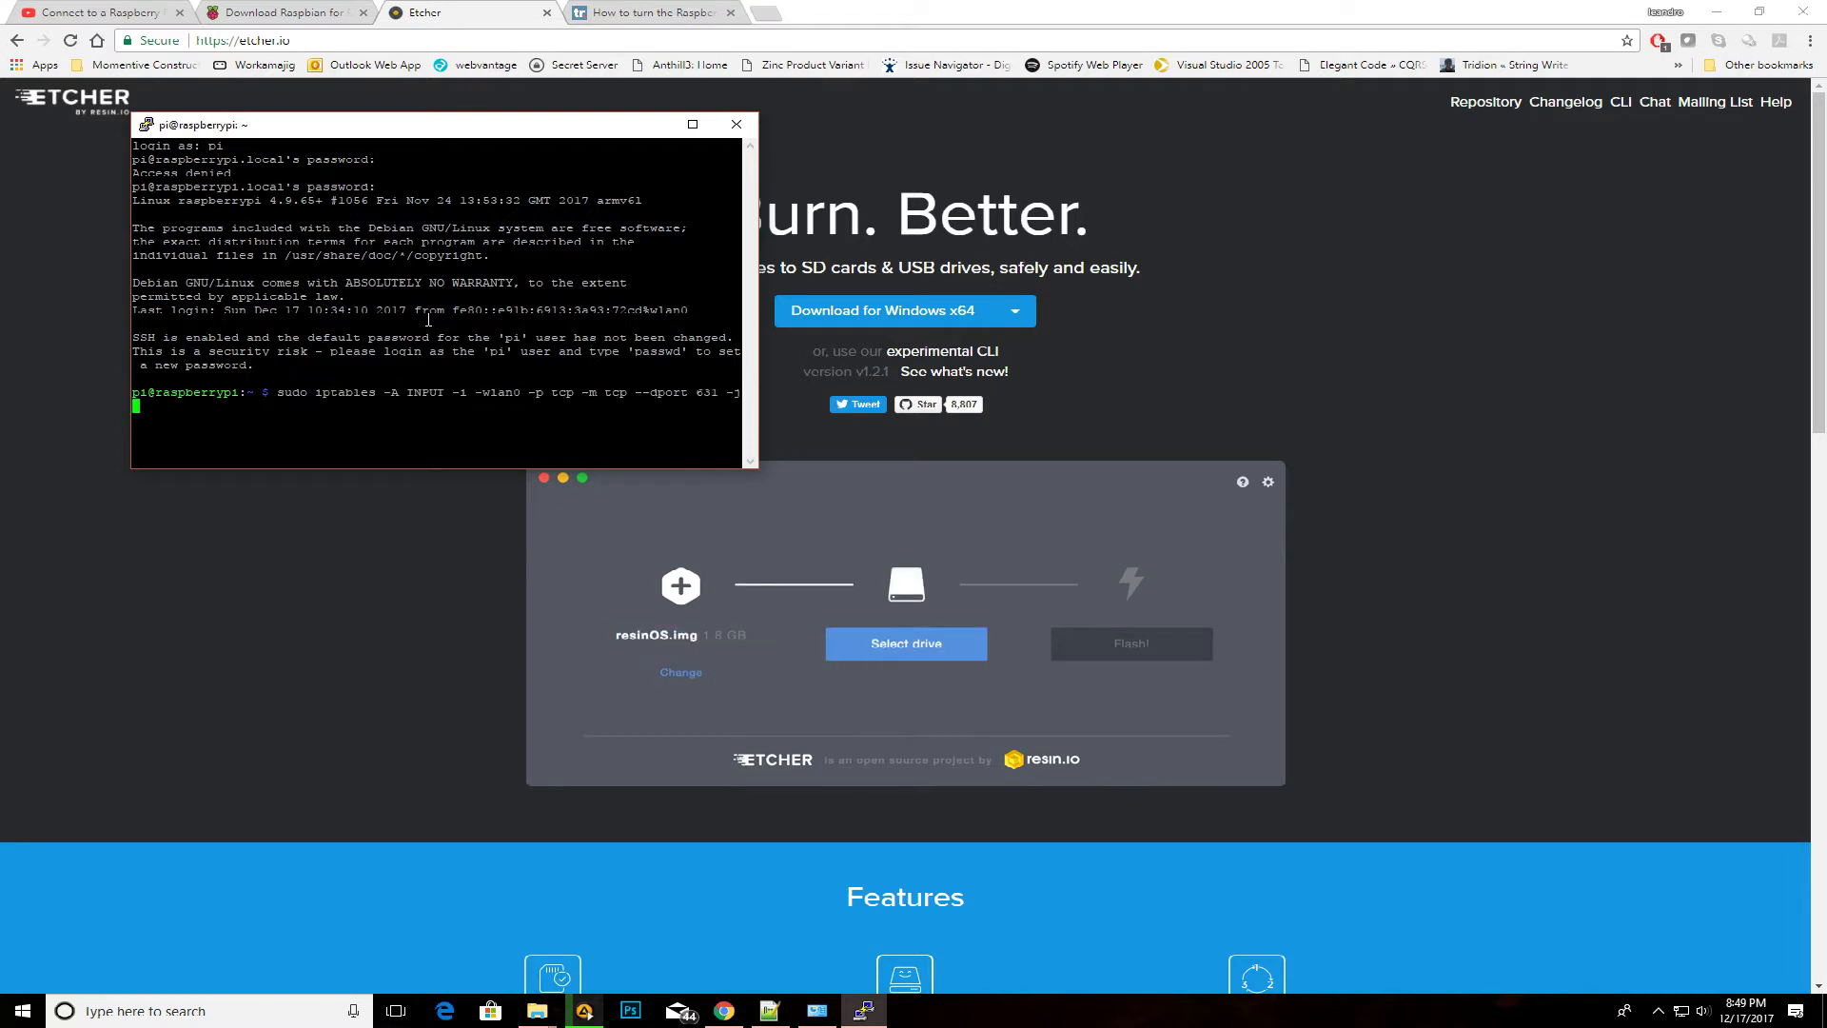
Step back through history past apt-get upgrade to 'sudo nano /etc/dhcpcd.conf'
key("Up")
key("Up")
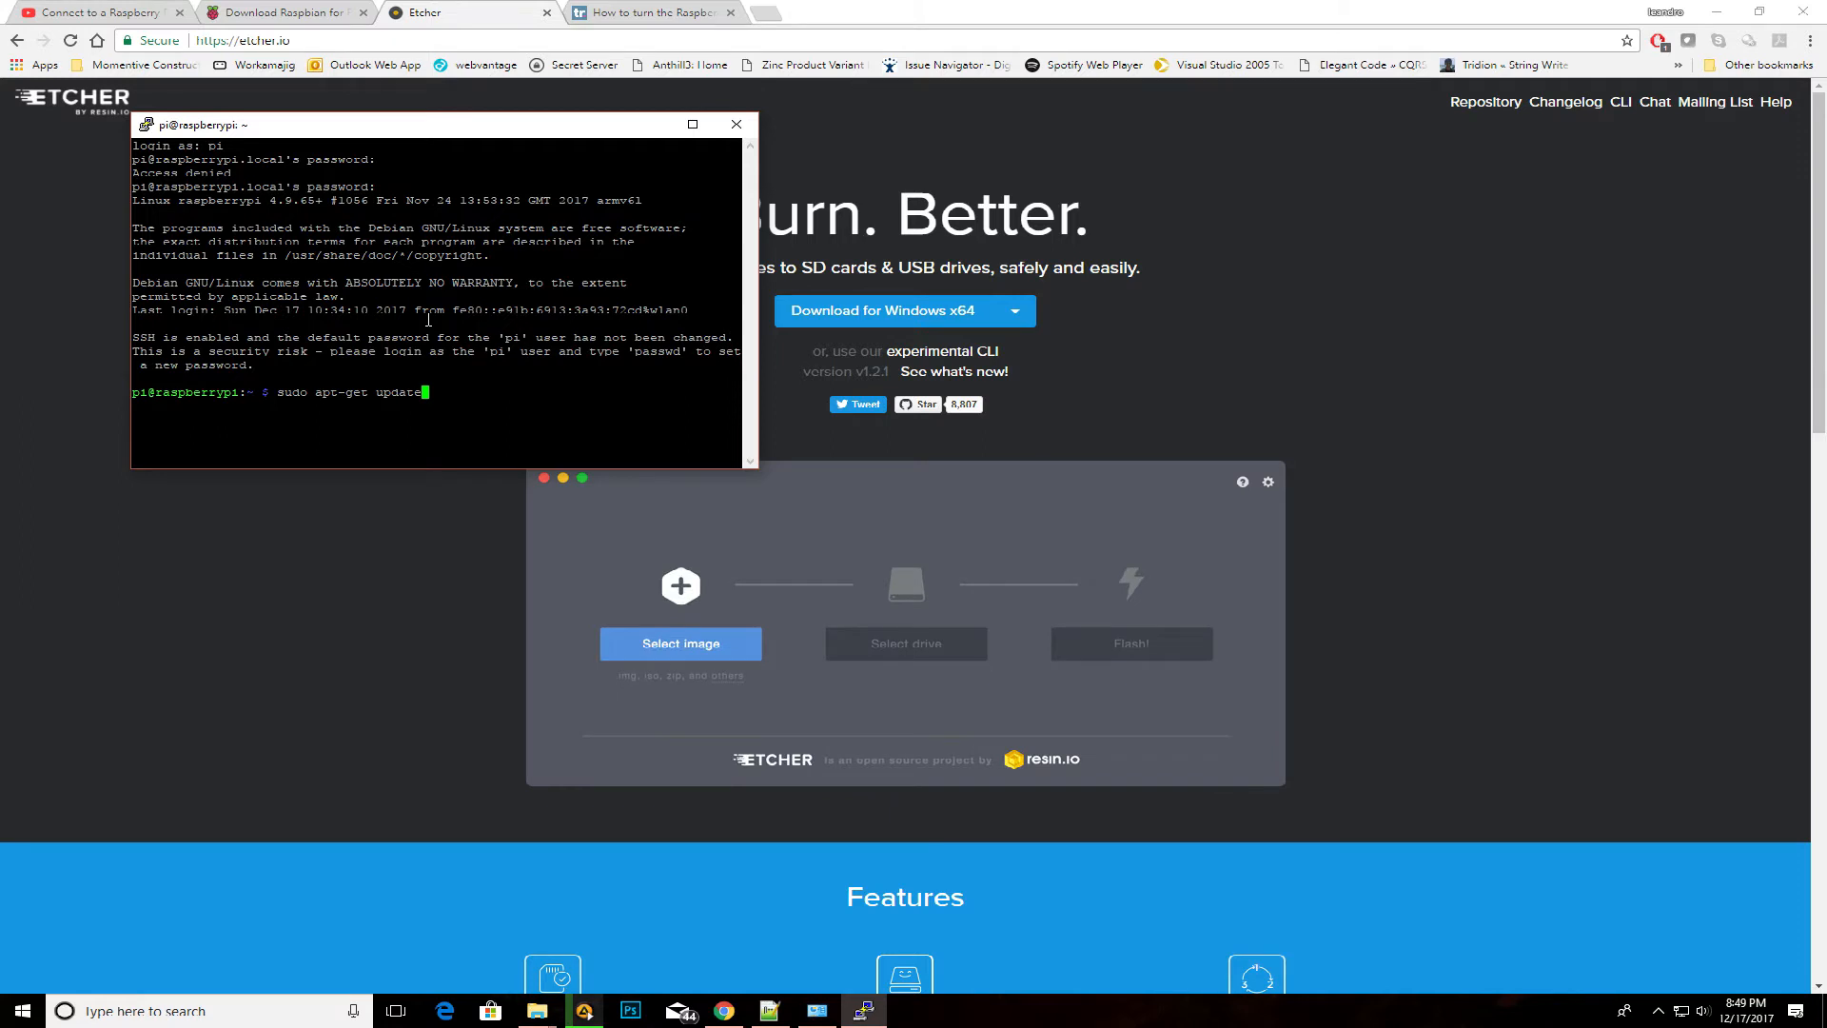
key("Up")
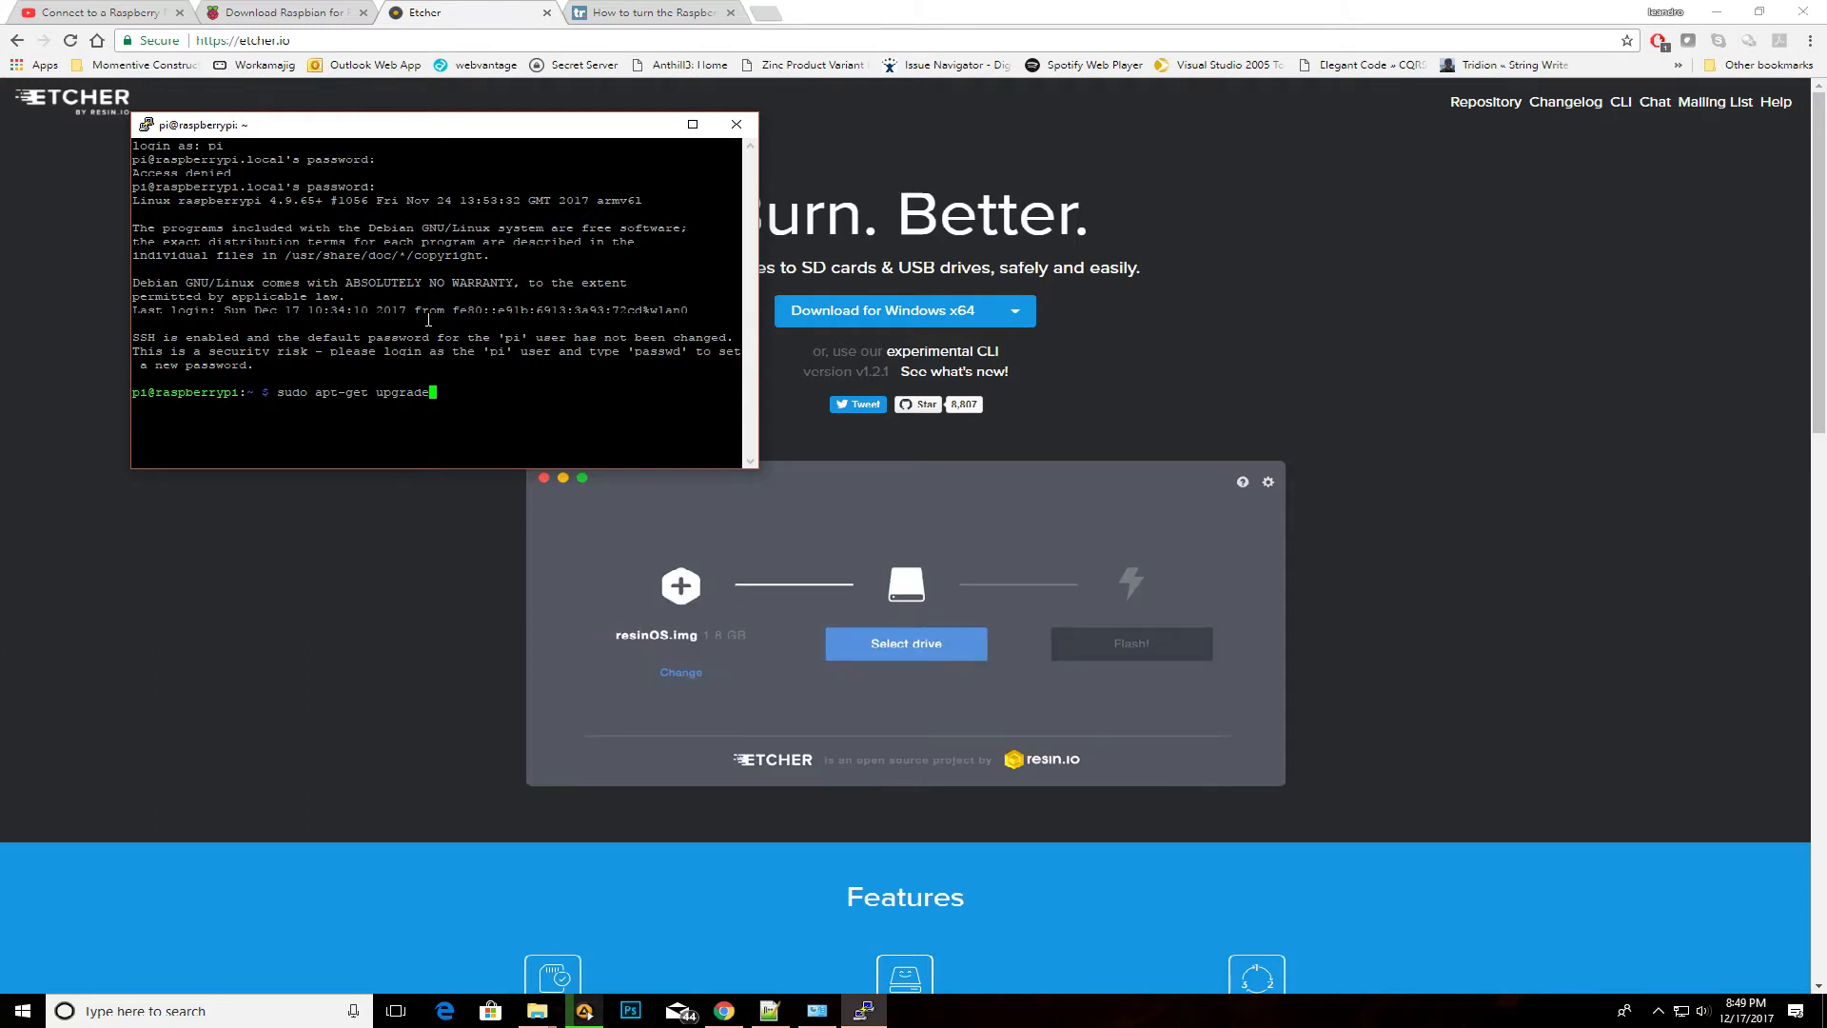
key("Up")
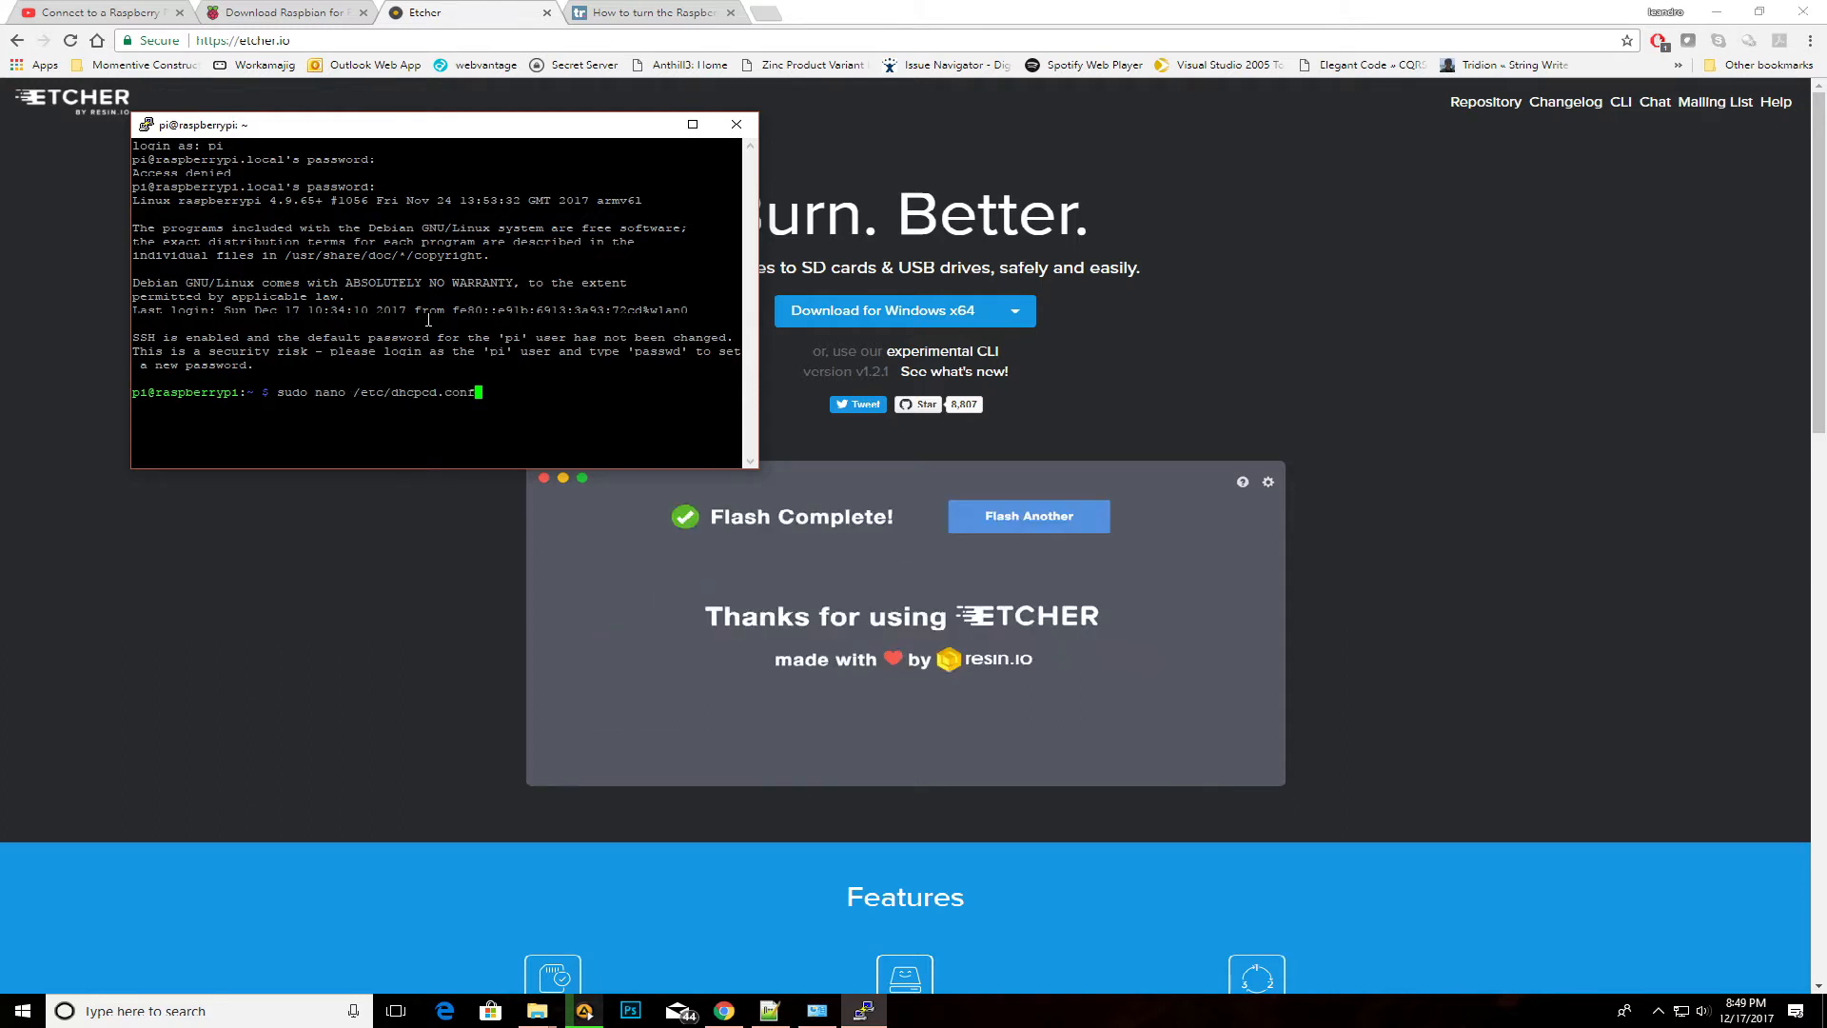
Open dhcpcd.conf in nano and move down to the wlan0 static address section
key("Return")
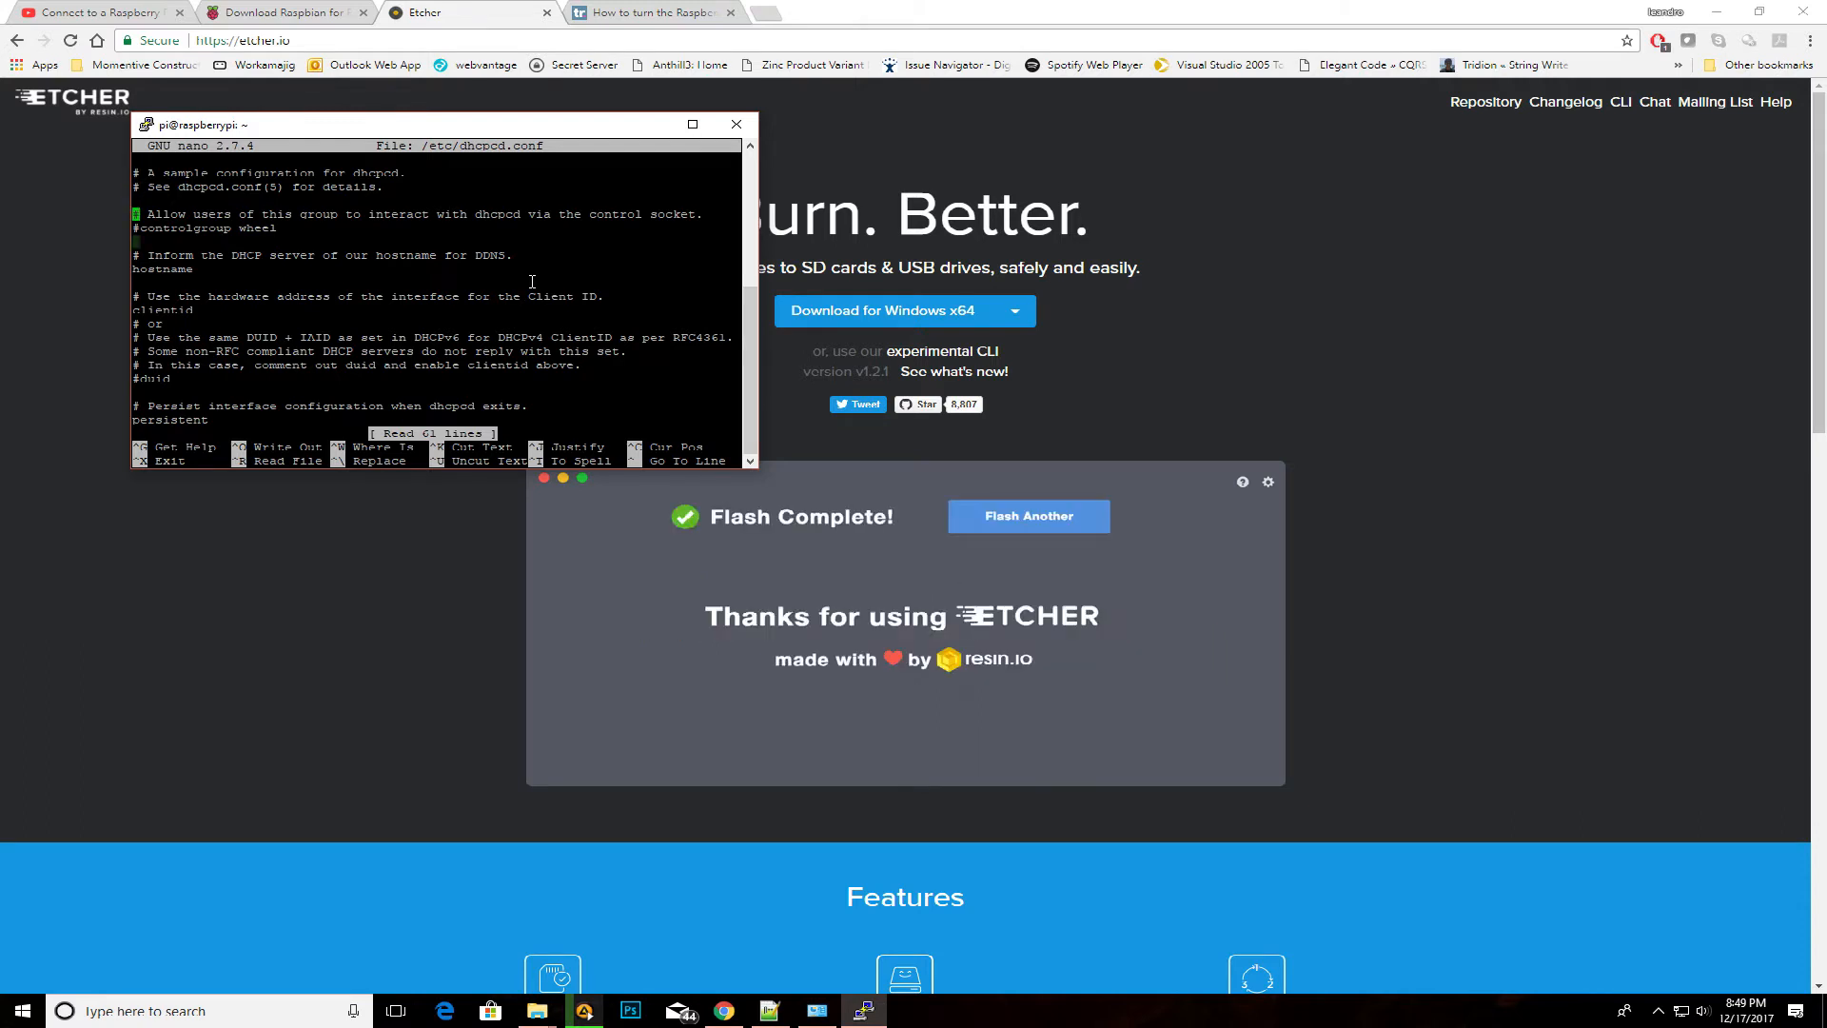
key("Down")
key("Down")
key("Down")
key("Down")
key("Down")
key("Down")
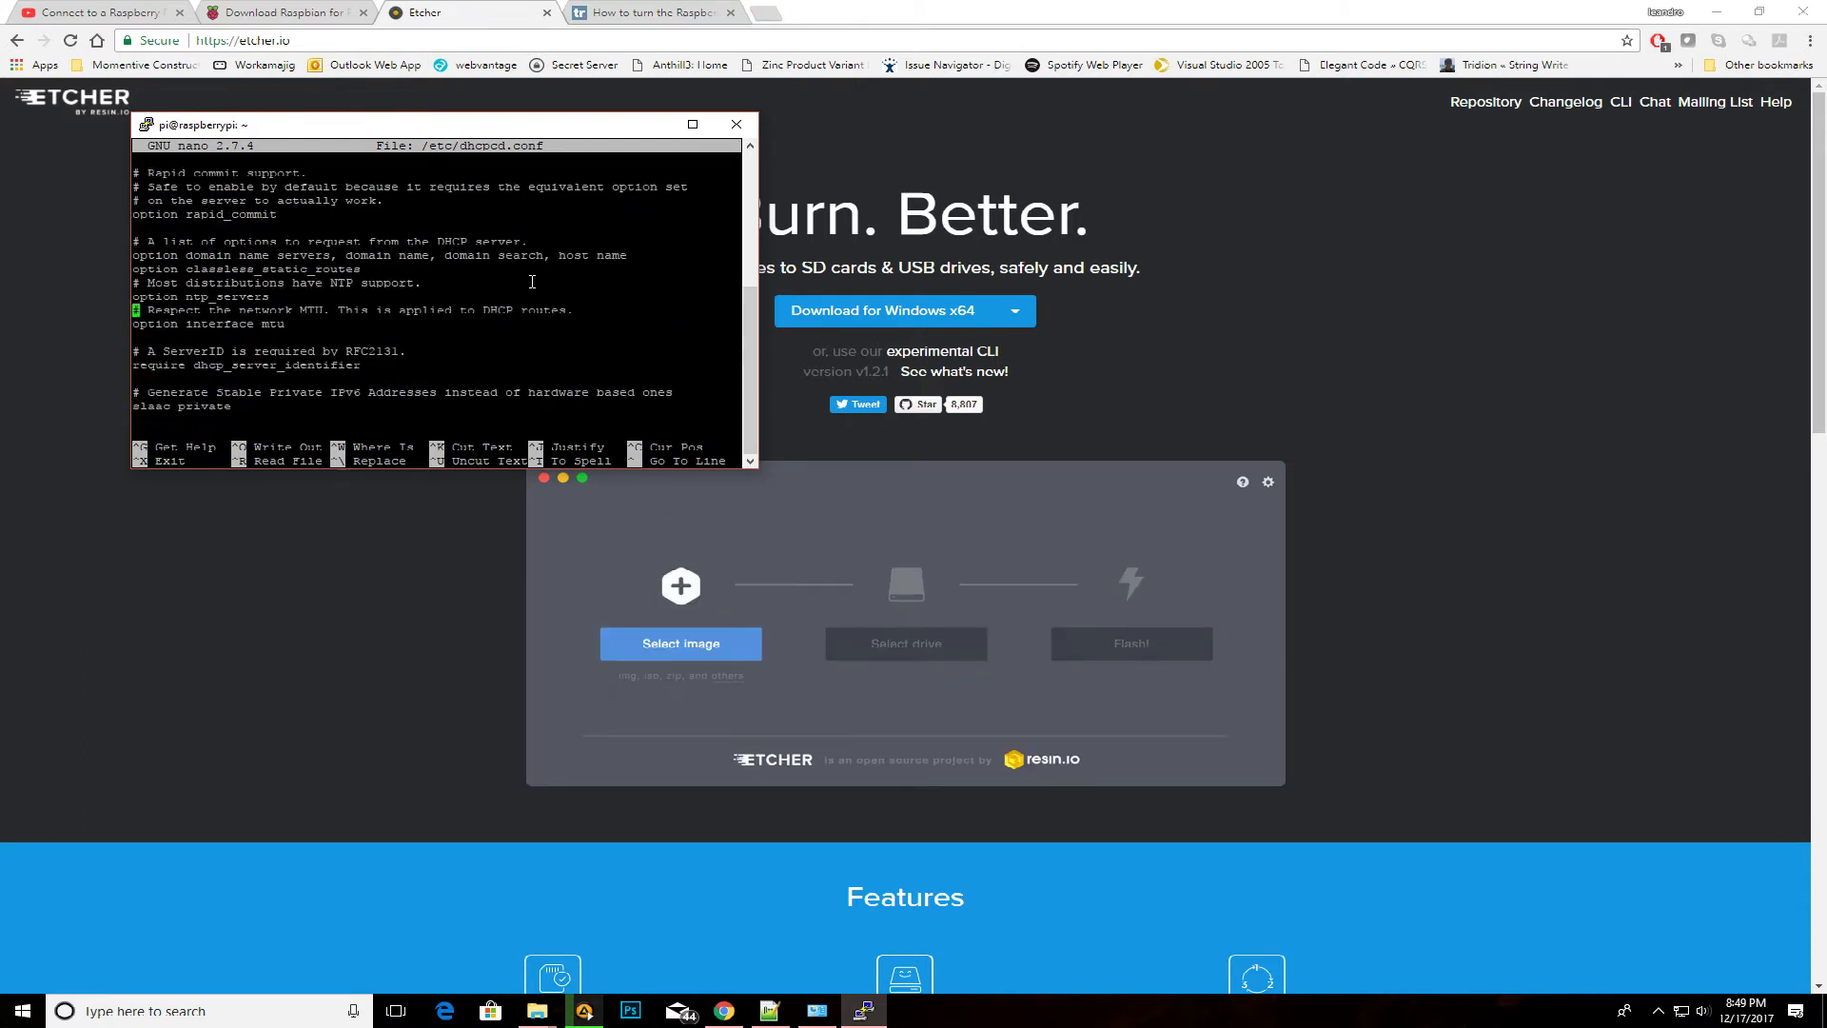
key("Down")
key("Down")
key("Down")
key("Down")
key("Down")
key("Down")
key("Down")
key("Down")
key("Down")
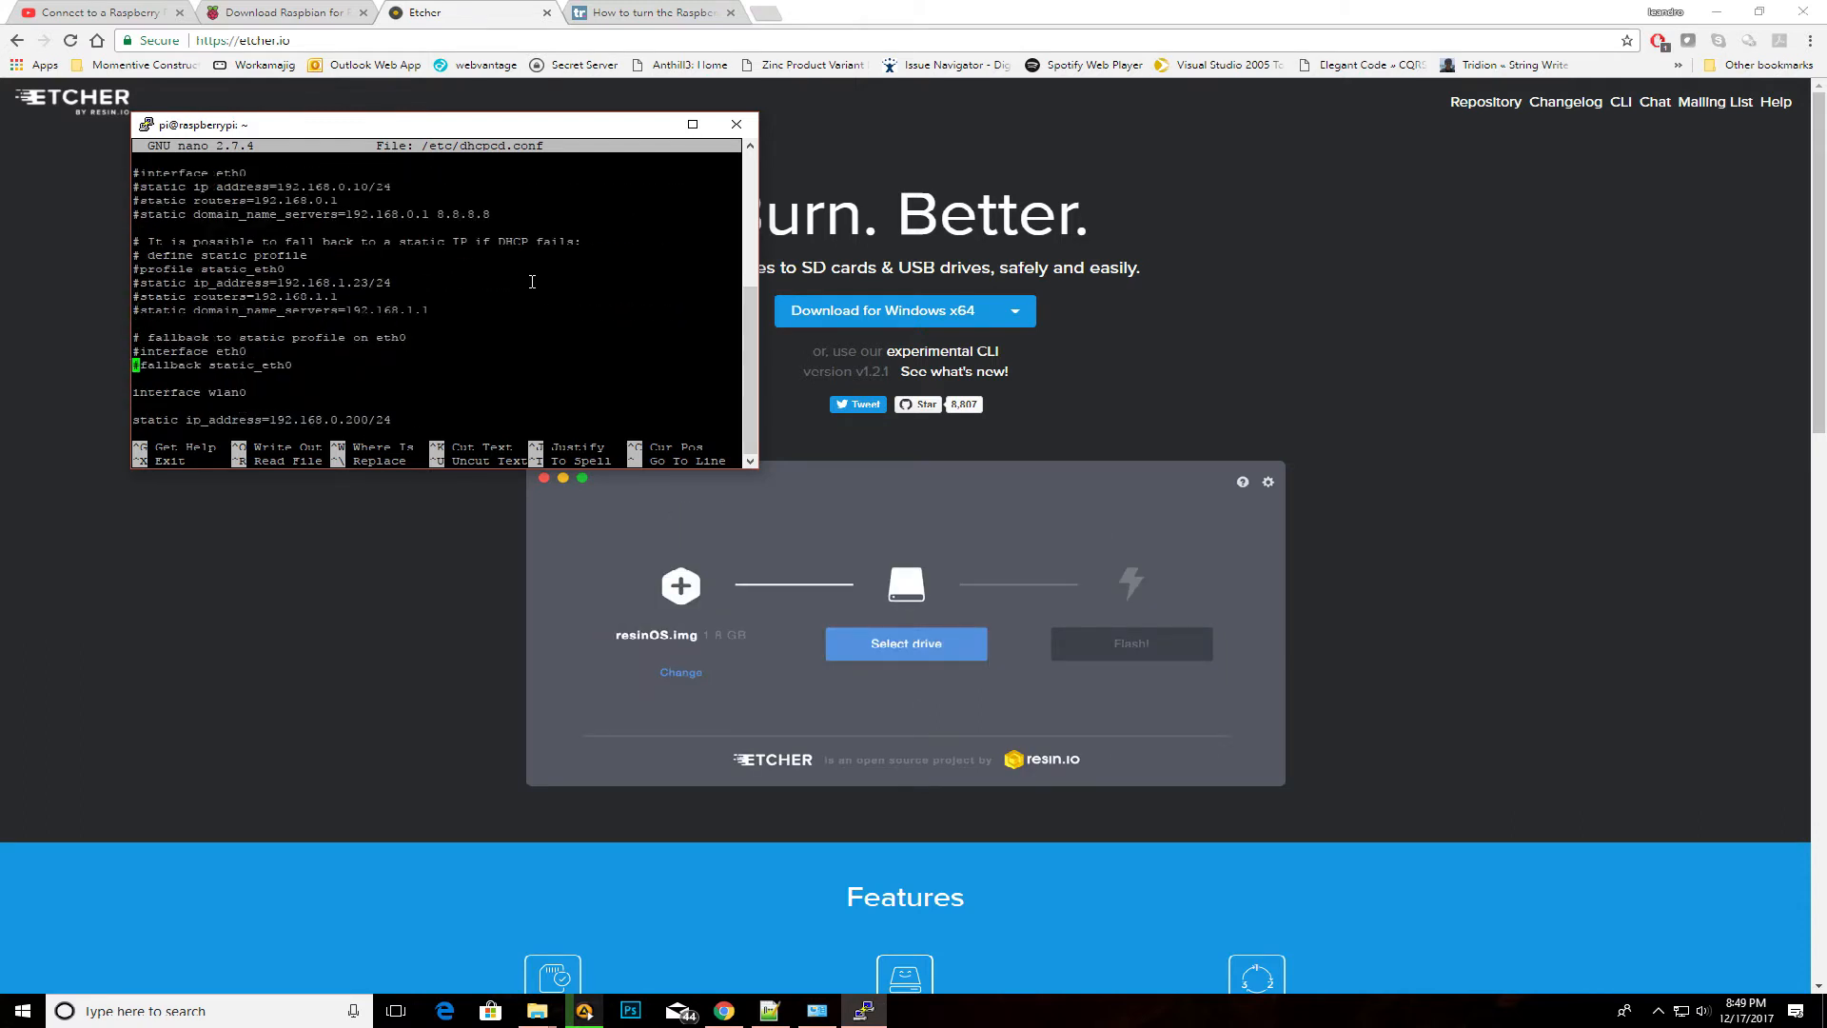
key("Down")
key("Down")
key("Down")
key("Down")
key("Down")
key("Down")
key("Up")
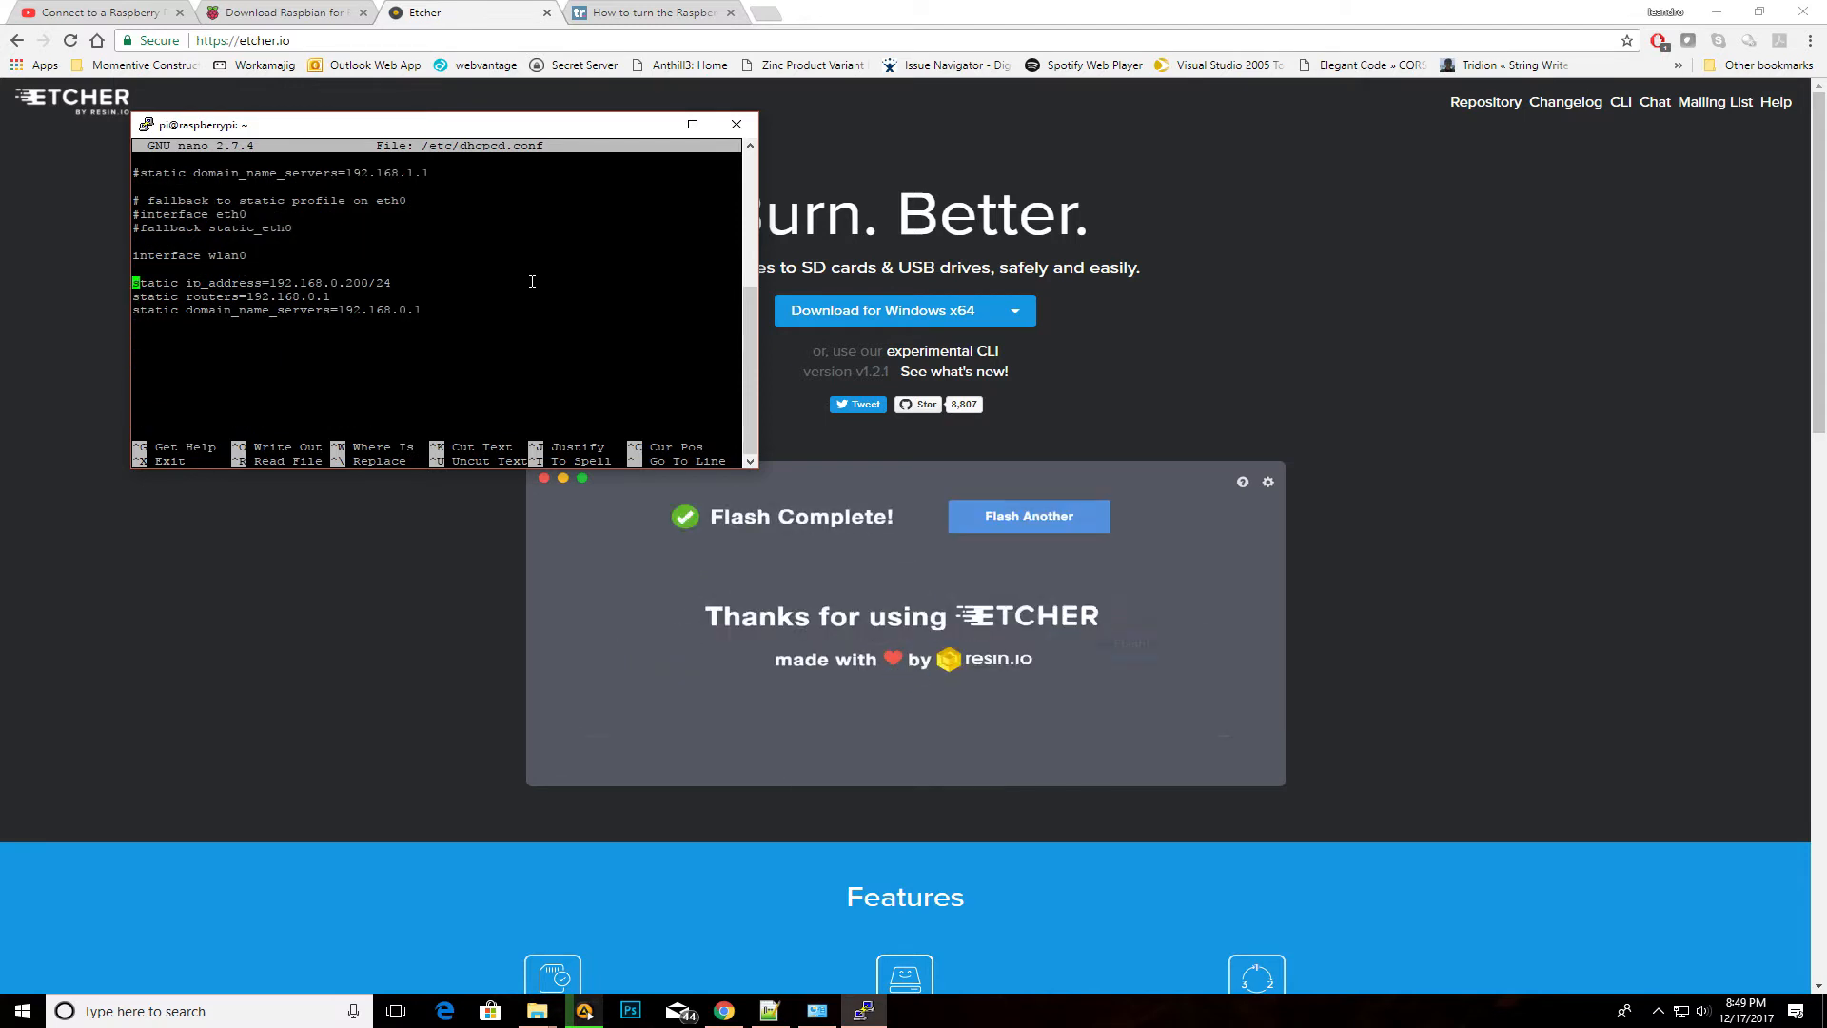
Step along the static ip_address 192.168.0.200/24 line, exit nano and recall the previous command
key("Right")
key("Right")
key("Right")
key("Right")
key("Right")
key("Right")
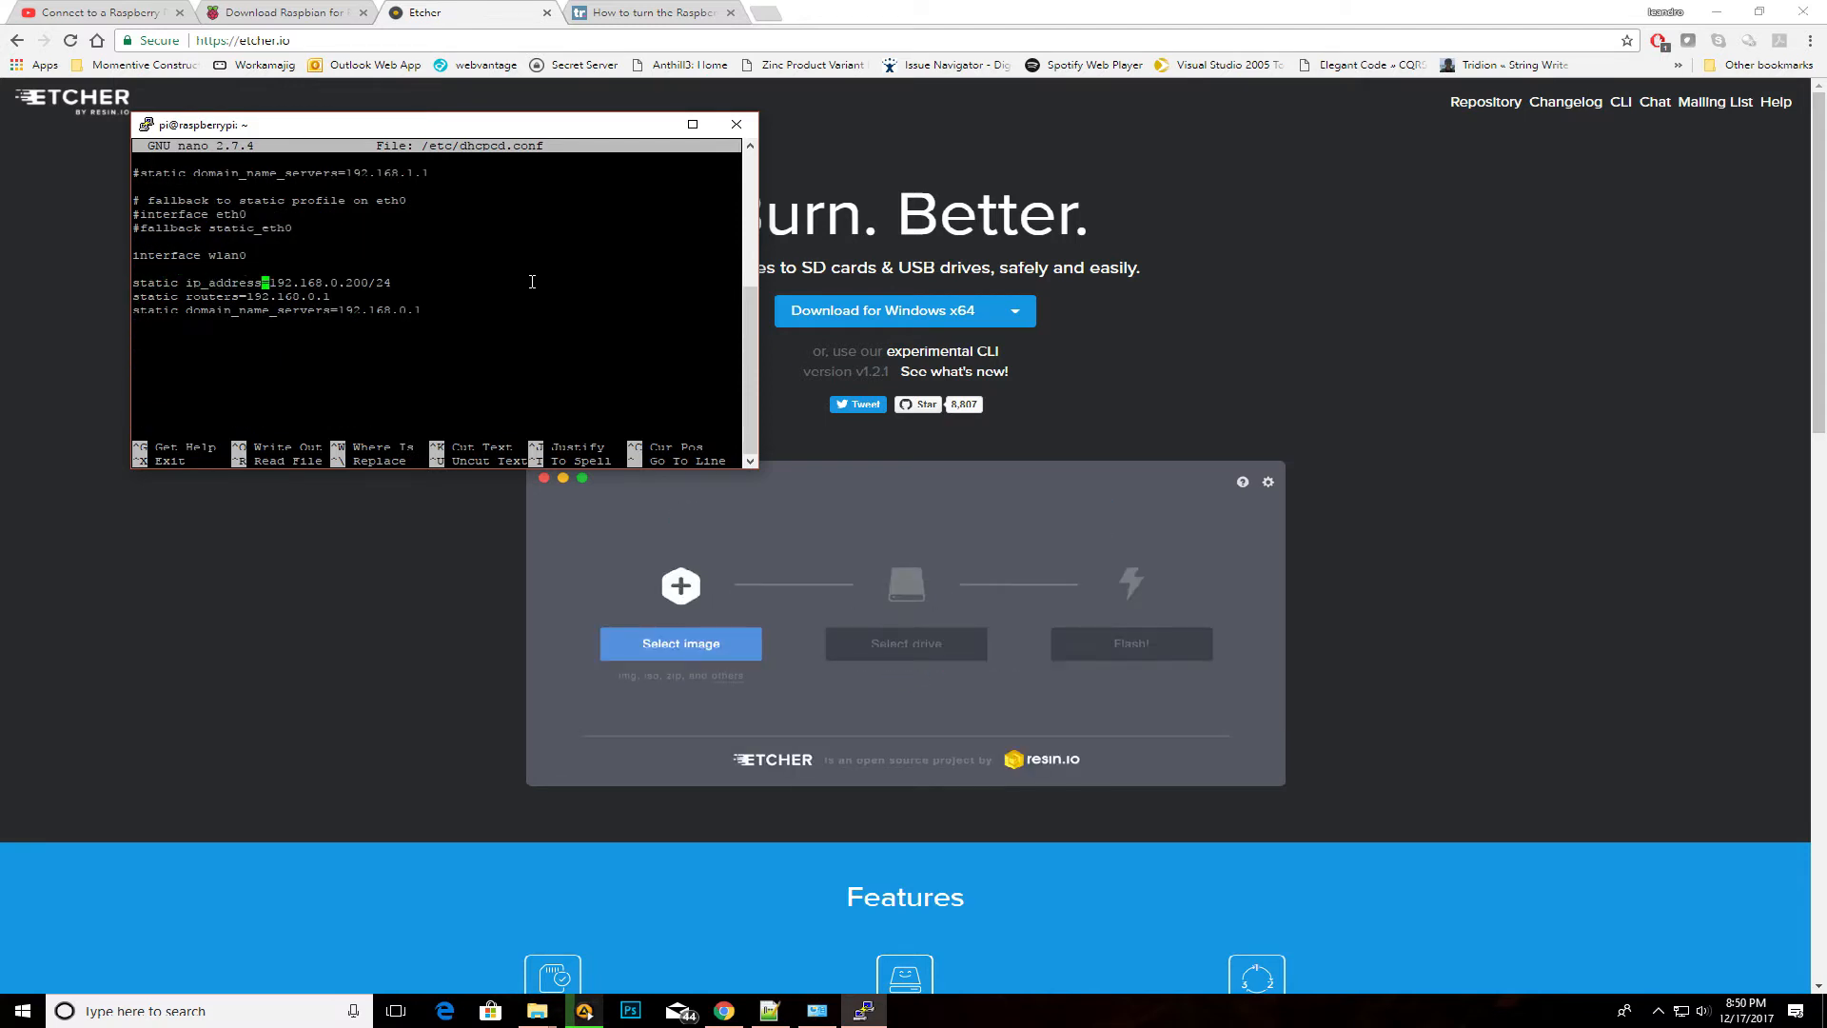
key("Right")
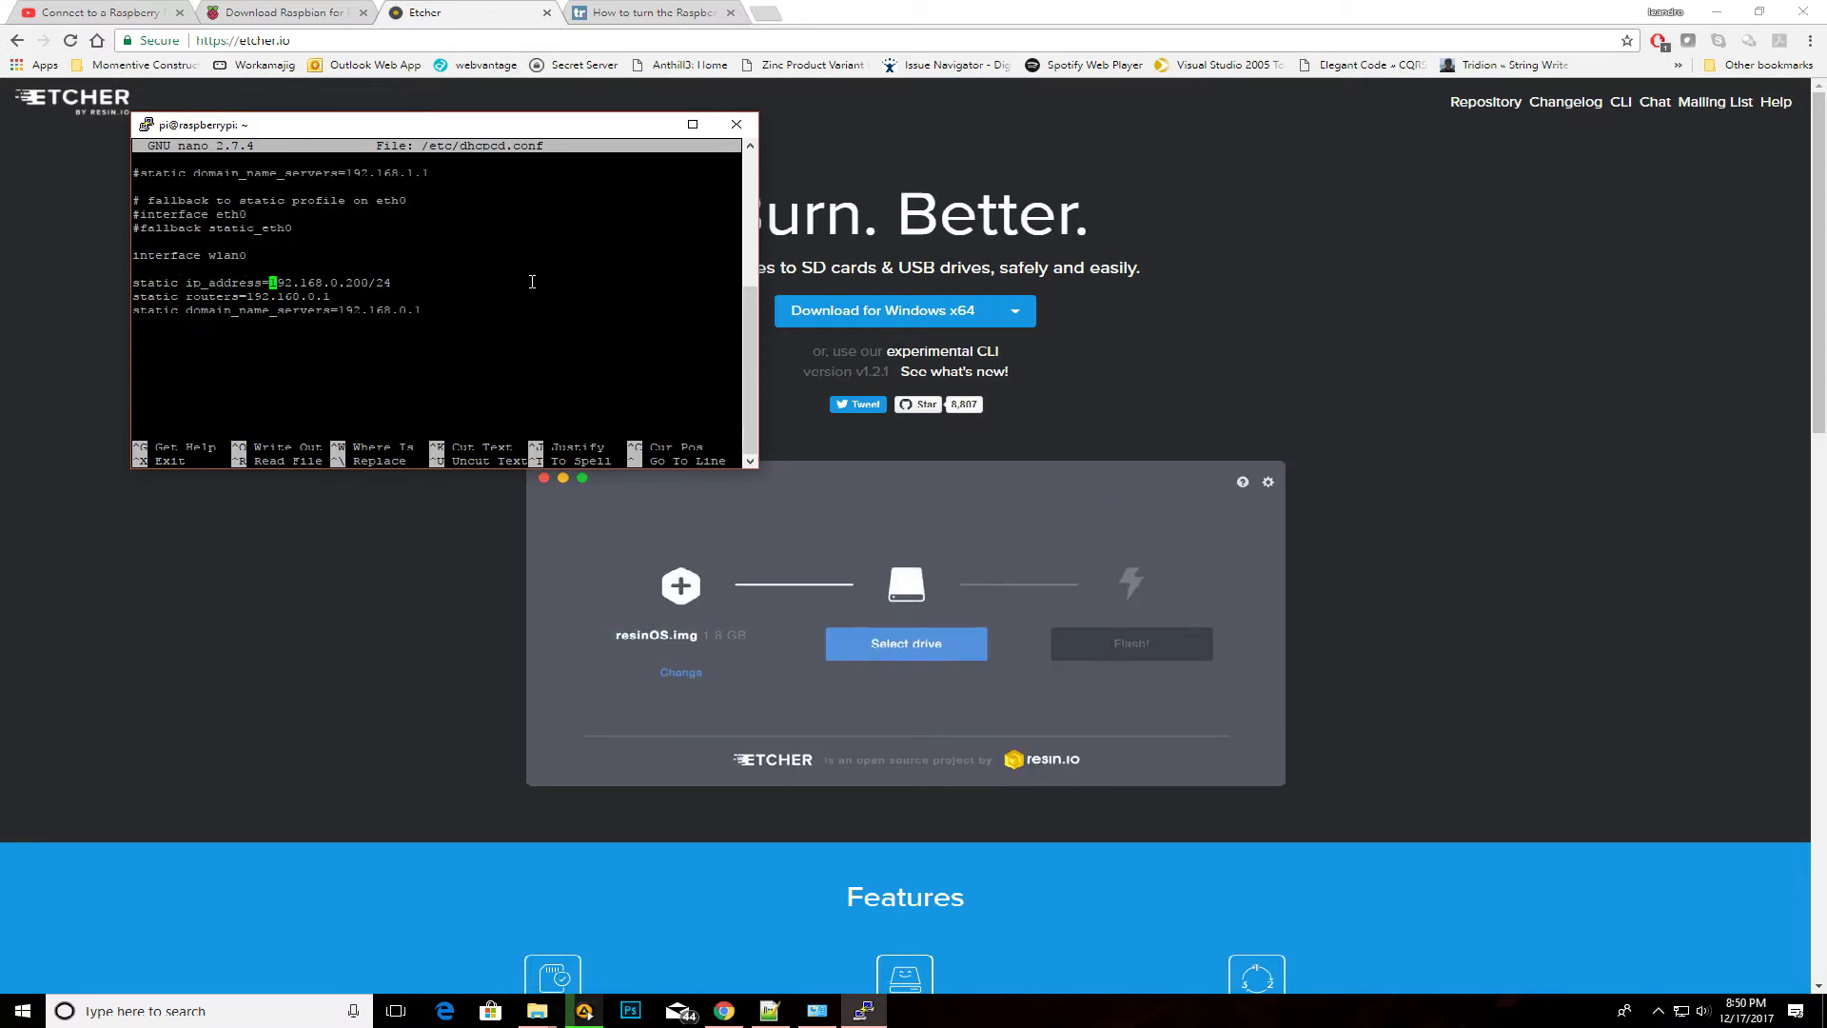
key("Right")
key("Right")
key("Right")
key("Right")
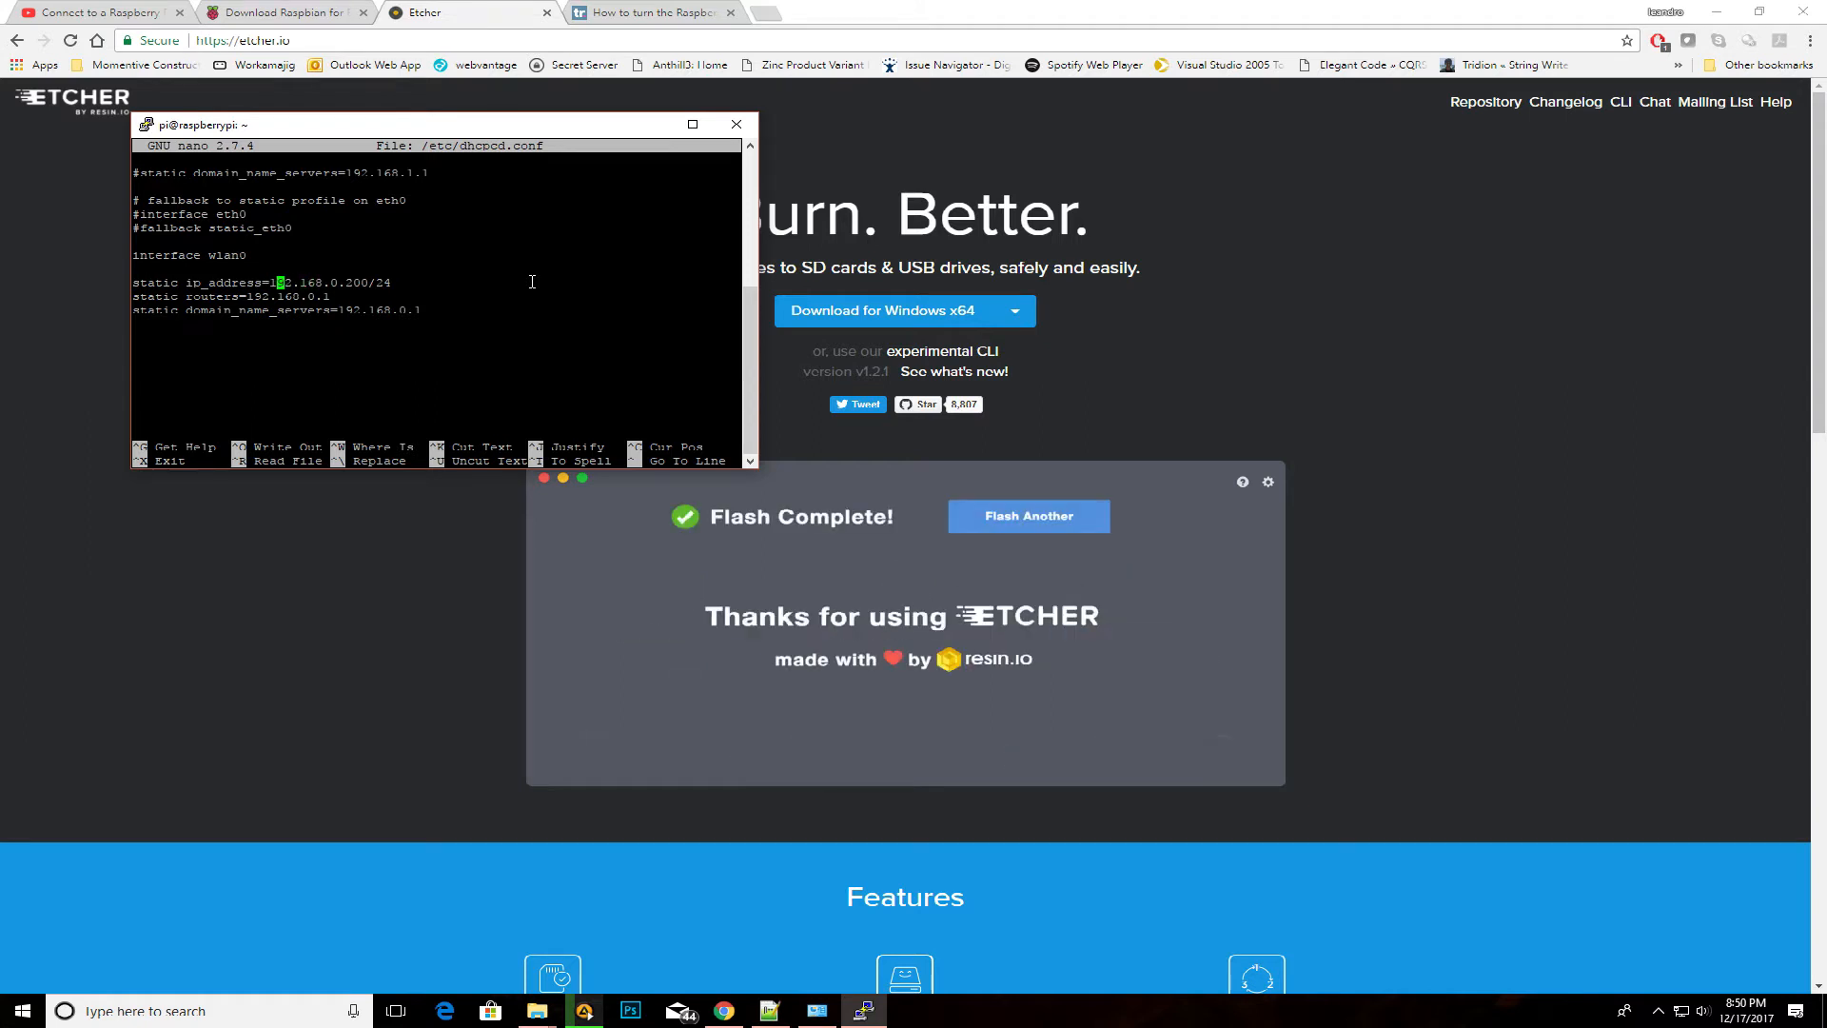
key("Right")
key("Right")
key("Right")
key("Right")
key("Right")
key("Right")
key("Right")
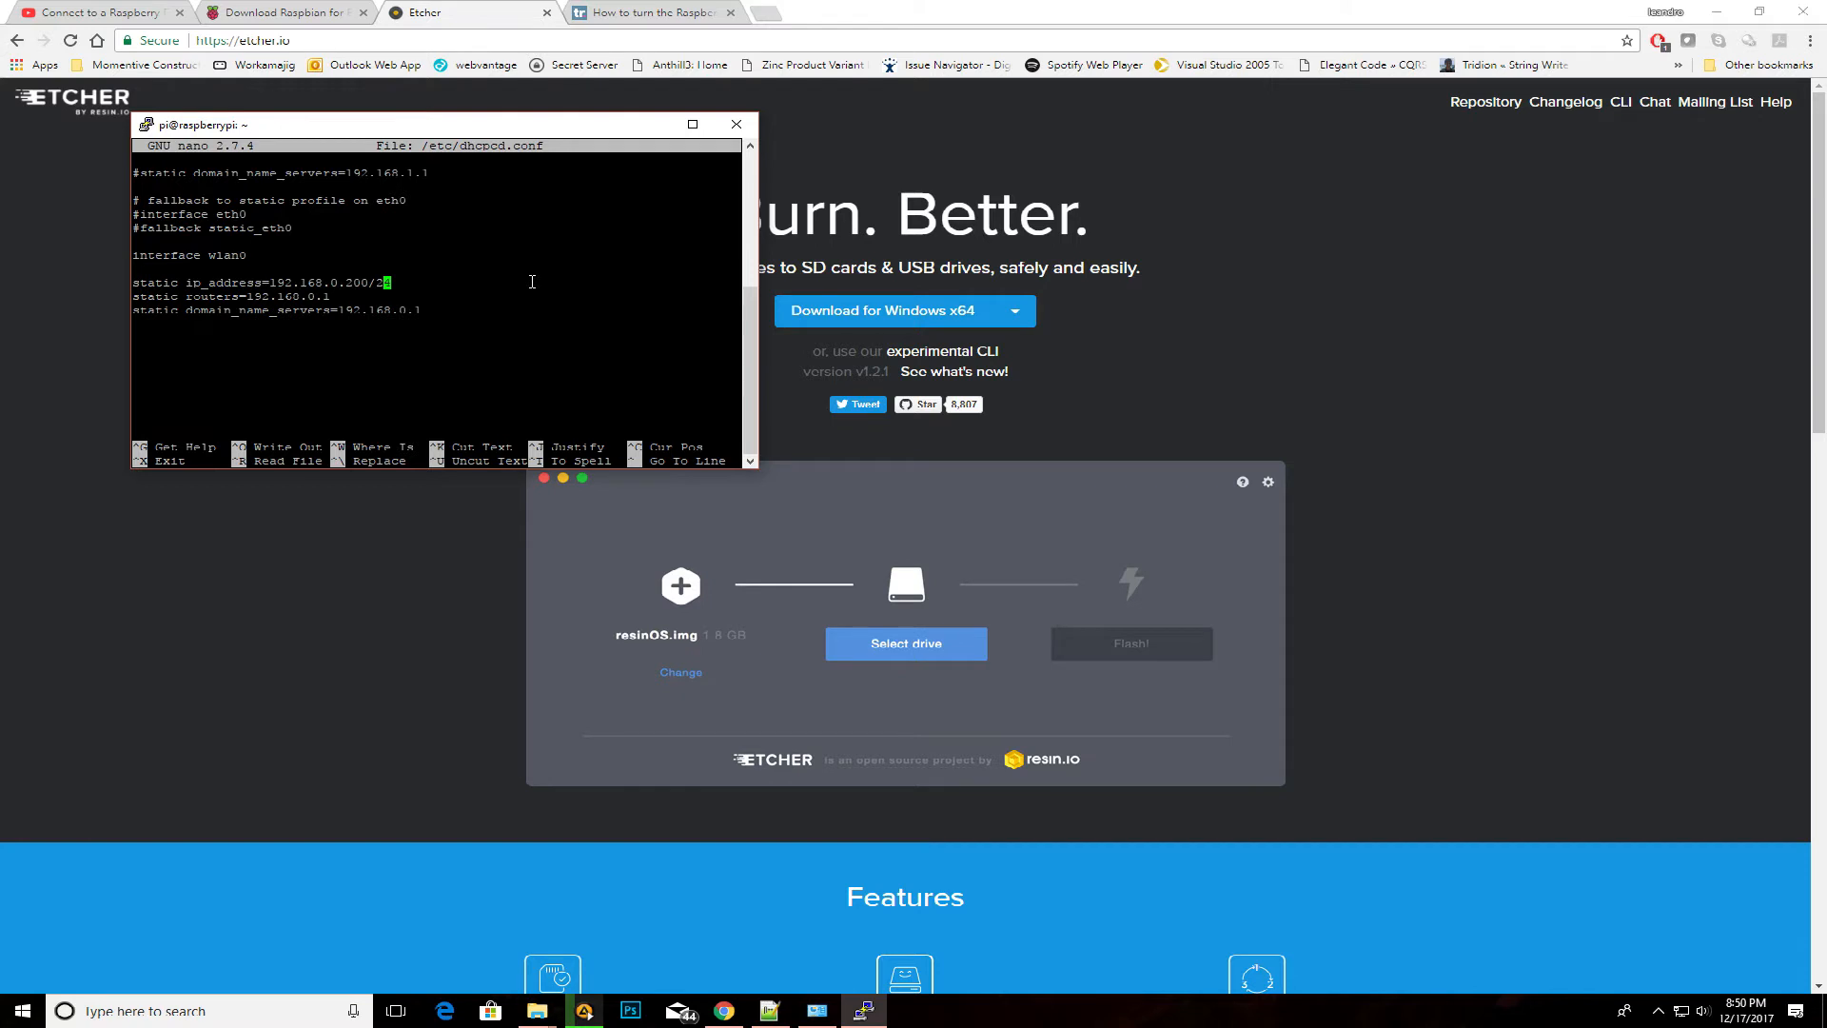
key("ctrl+x")
key("Up")
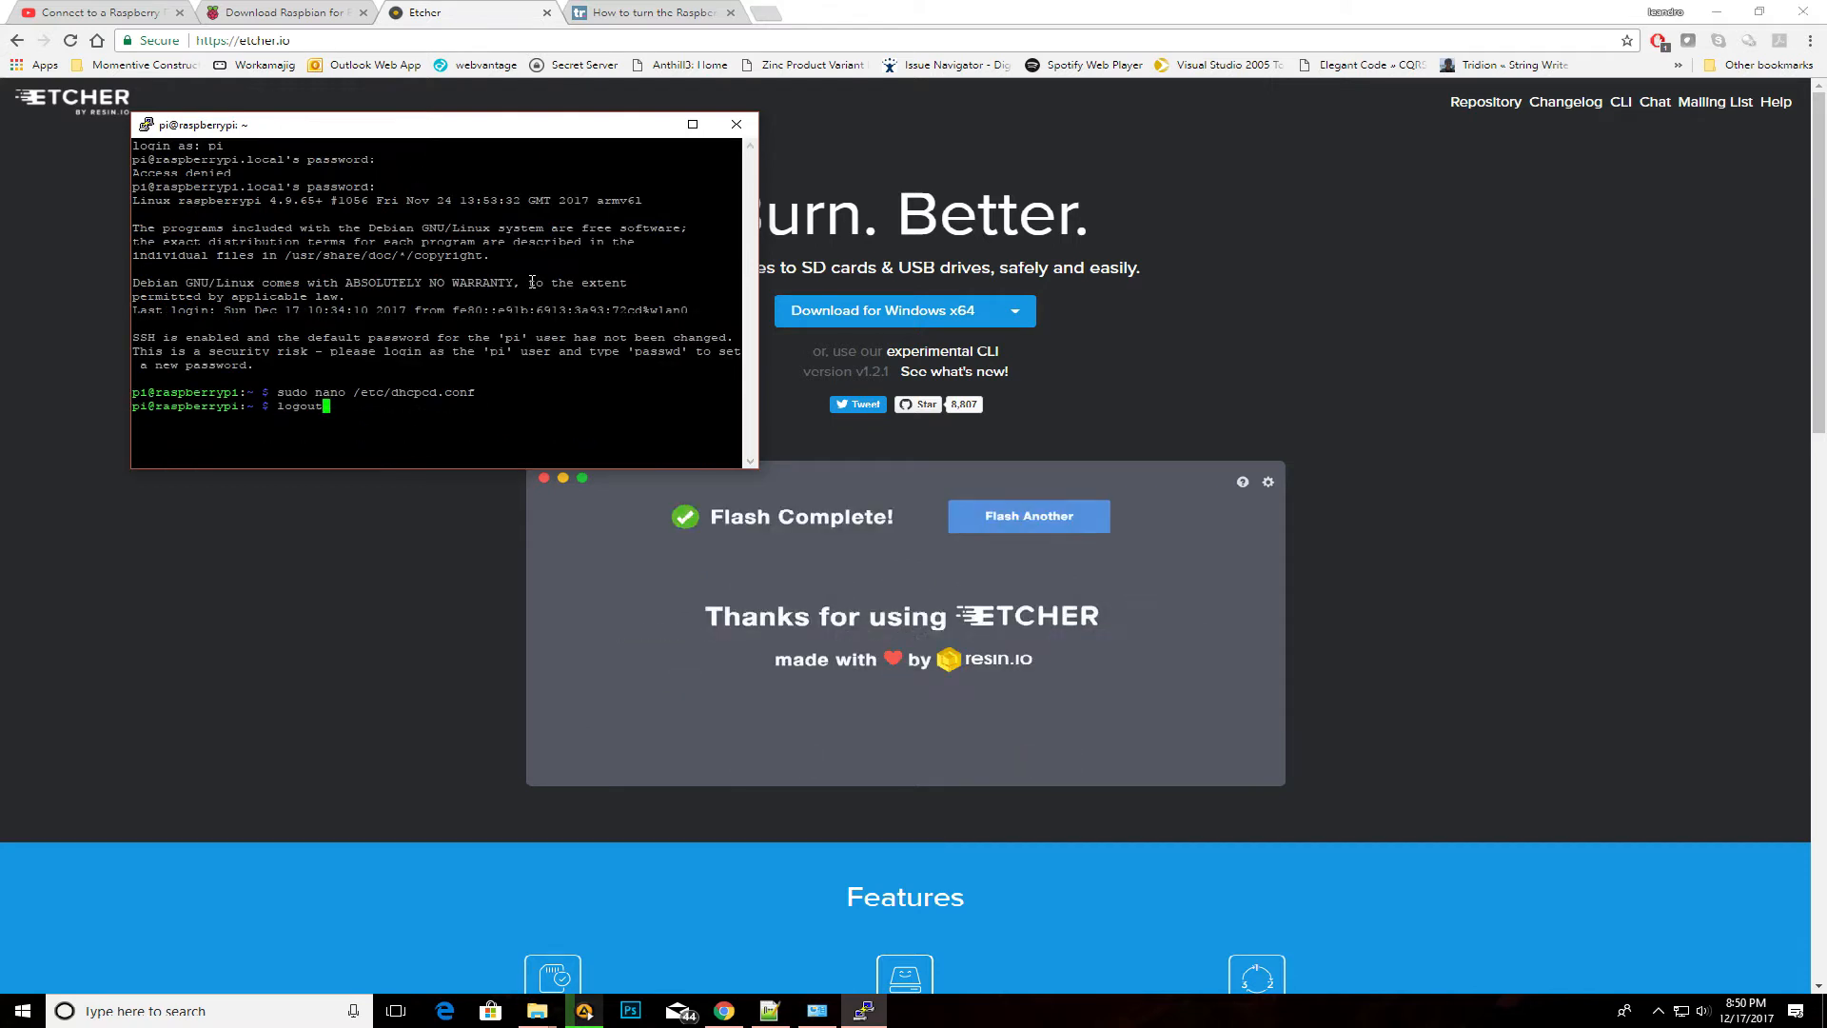
key("Up")
key("Up")
key("Up")
key("Up")
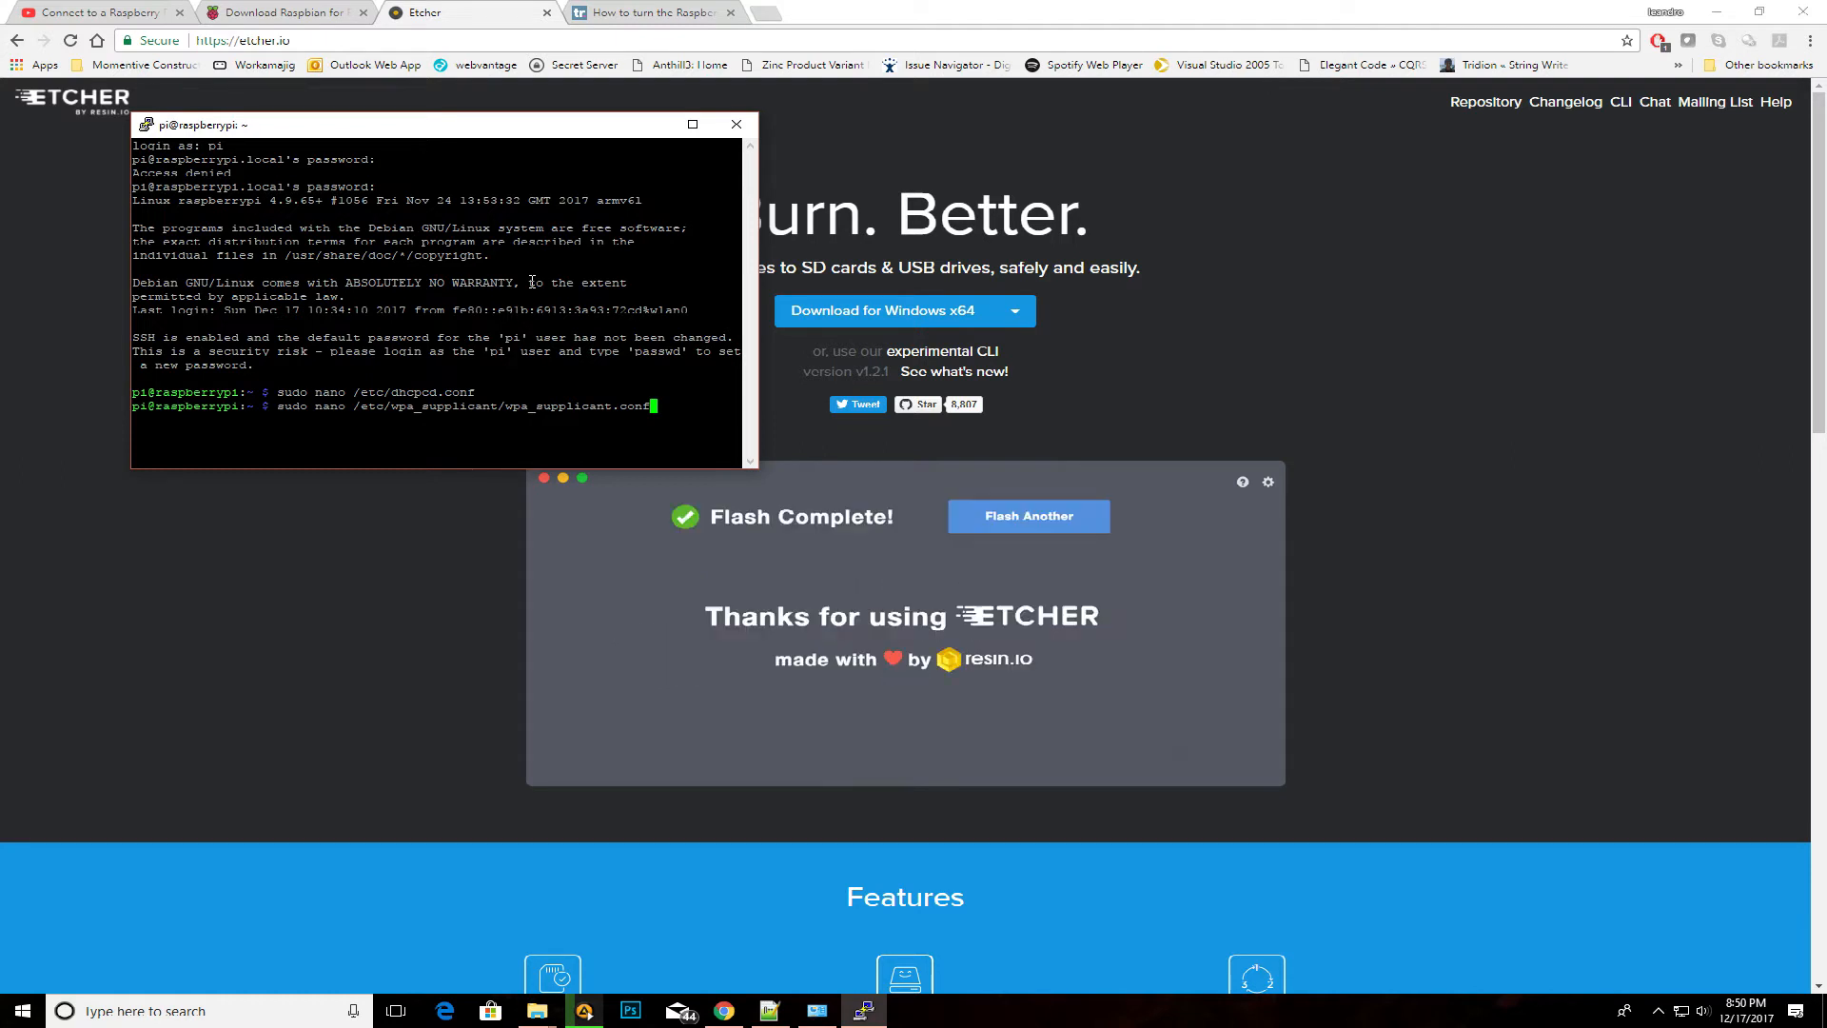
key("Return")
key("Down")
key("Down")
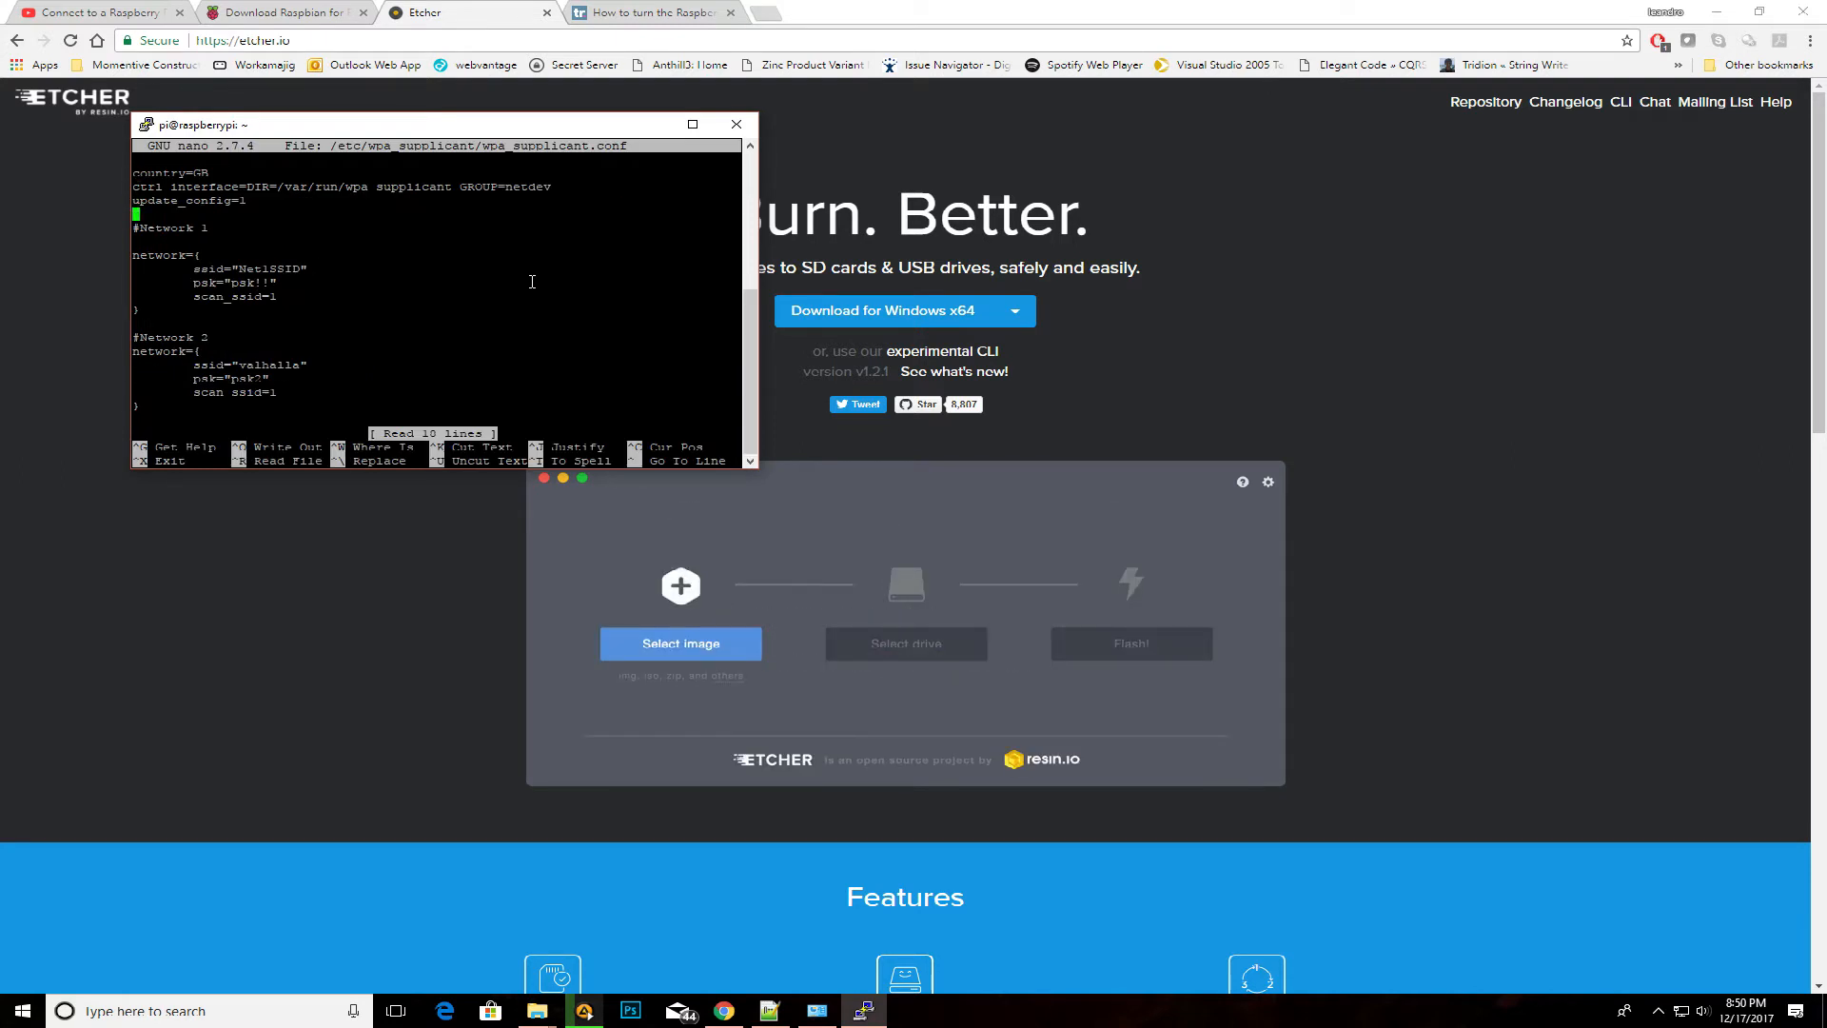
key("Down")
key("Down")
key("Down")
key("Down")
key("Down")
key("Down")
key("Down")
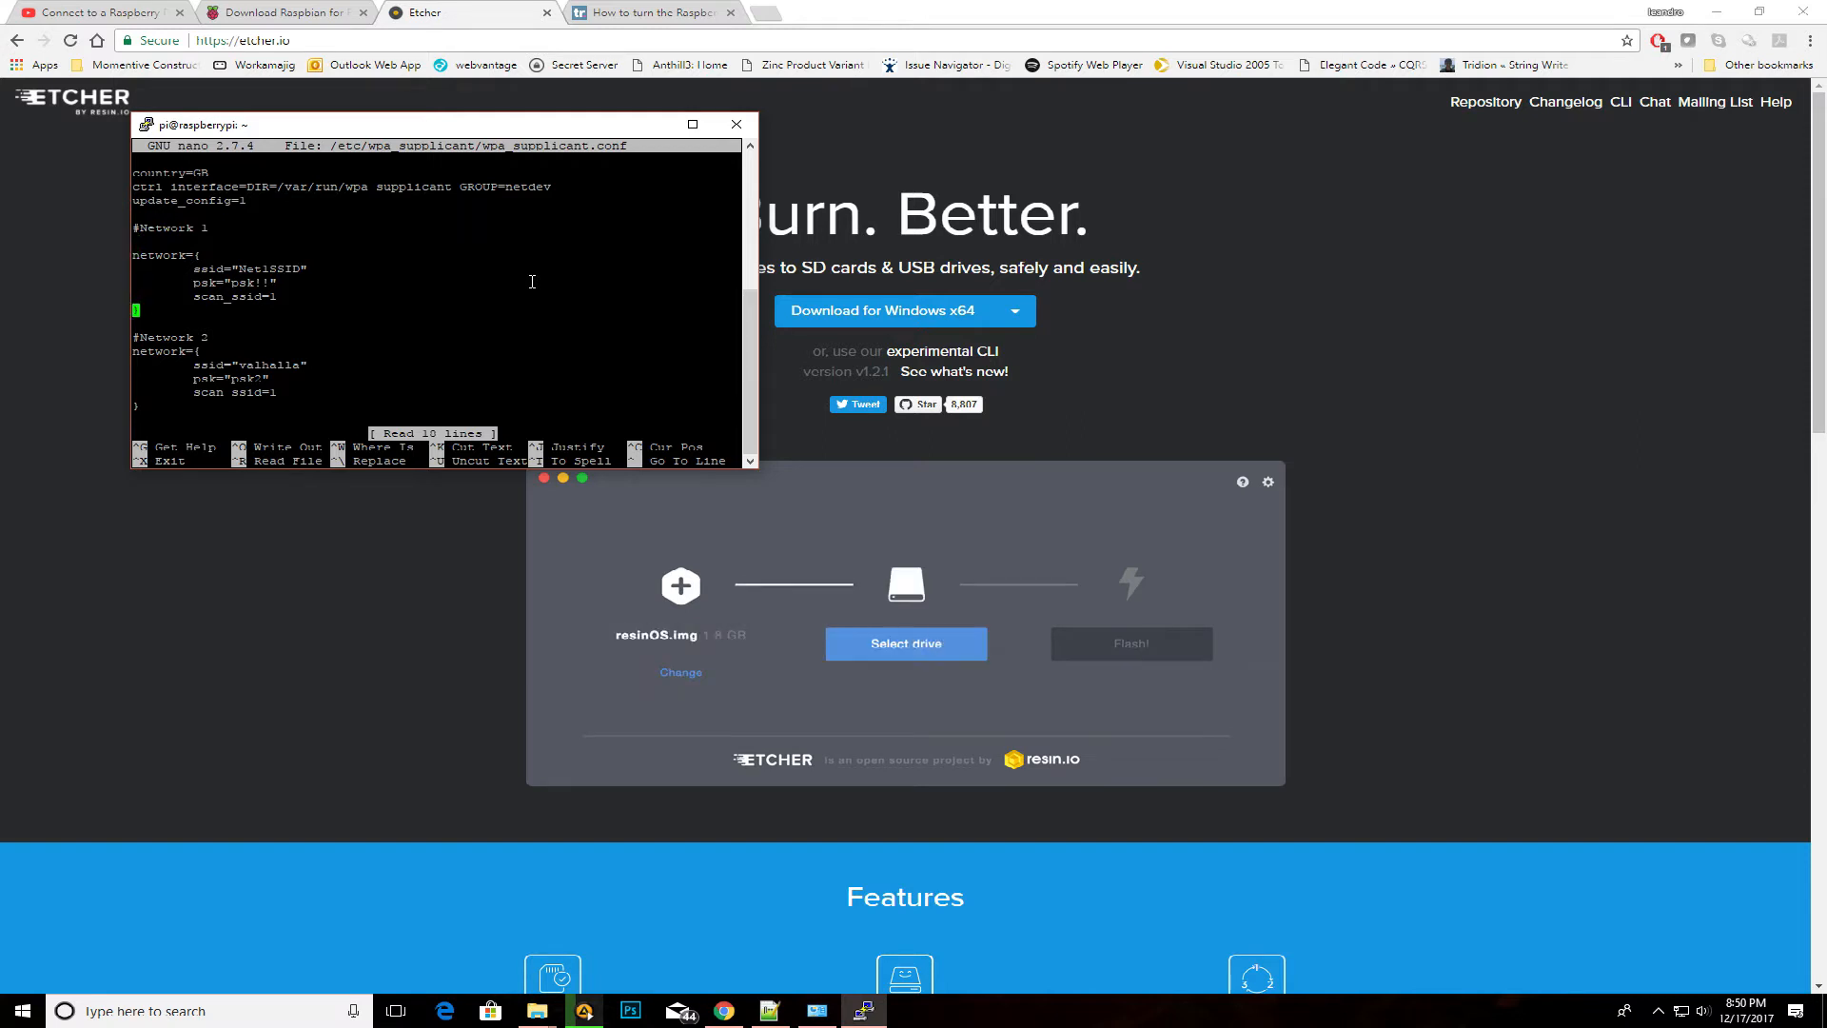
key("Down")
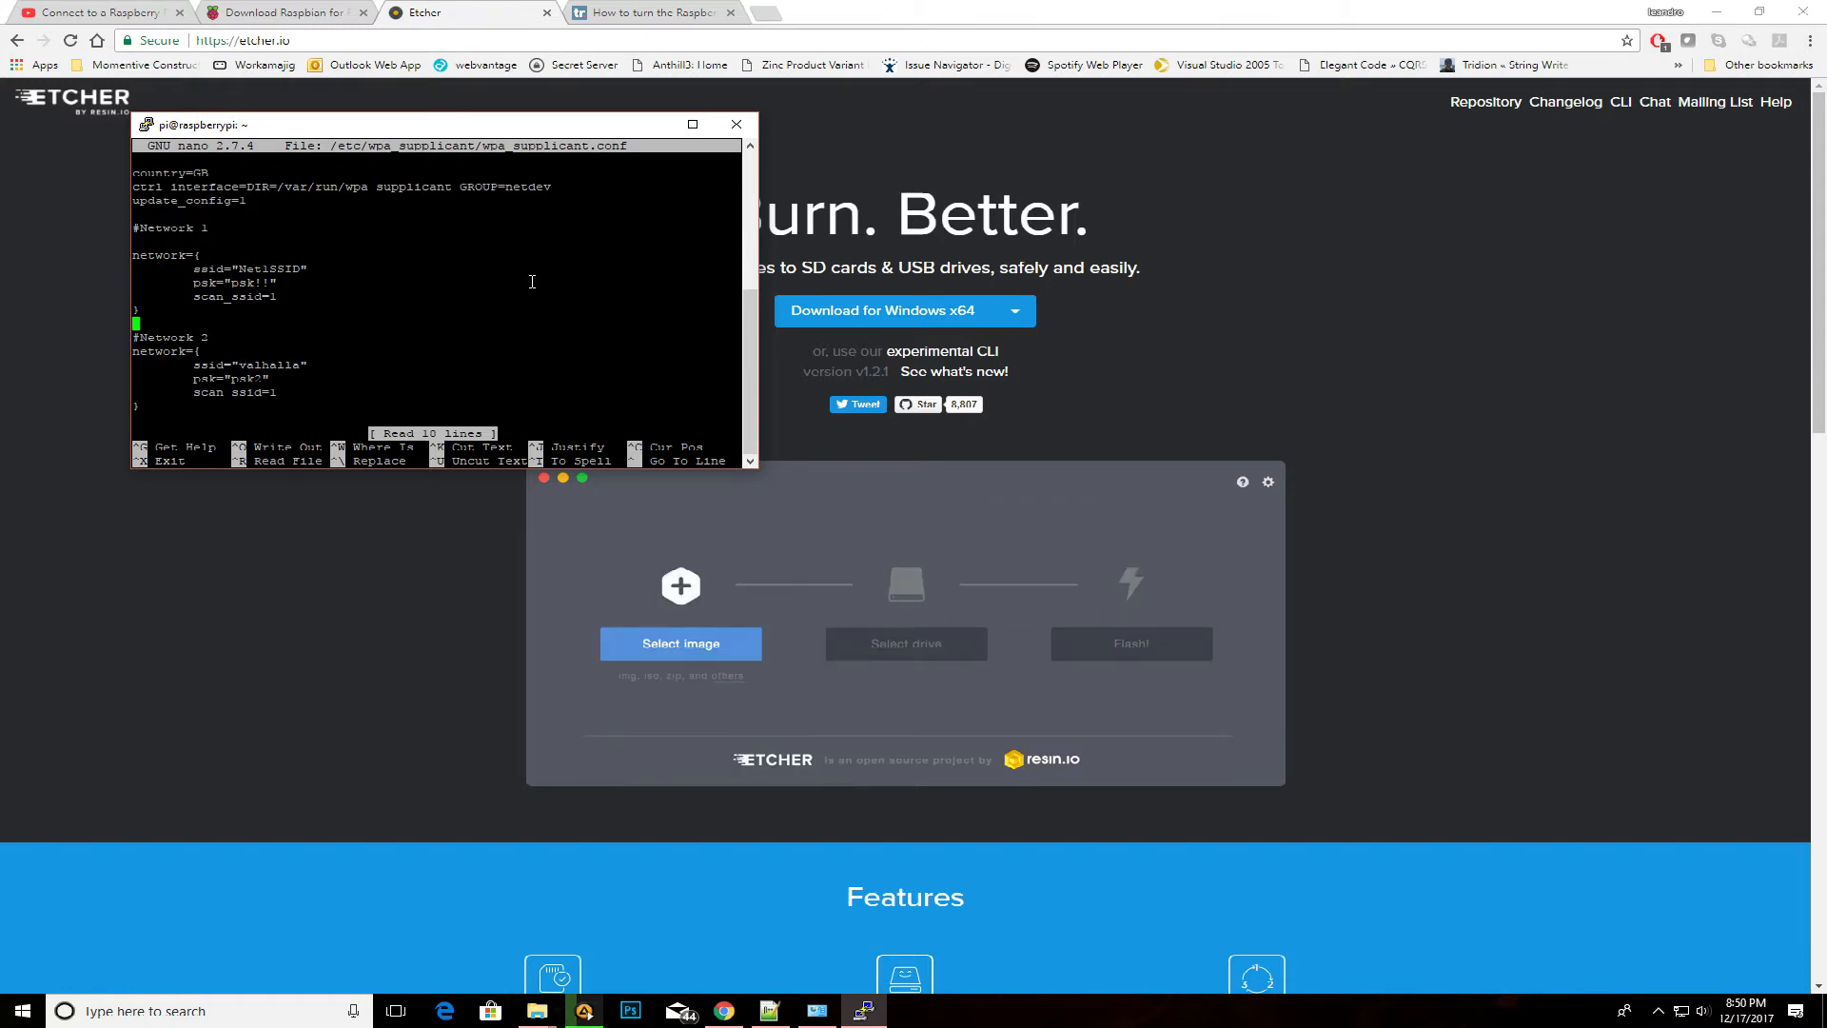
key("ctrl+x")
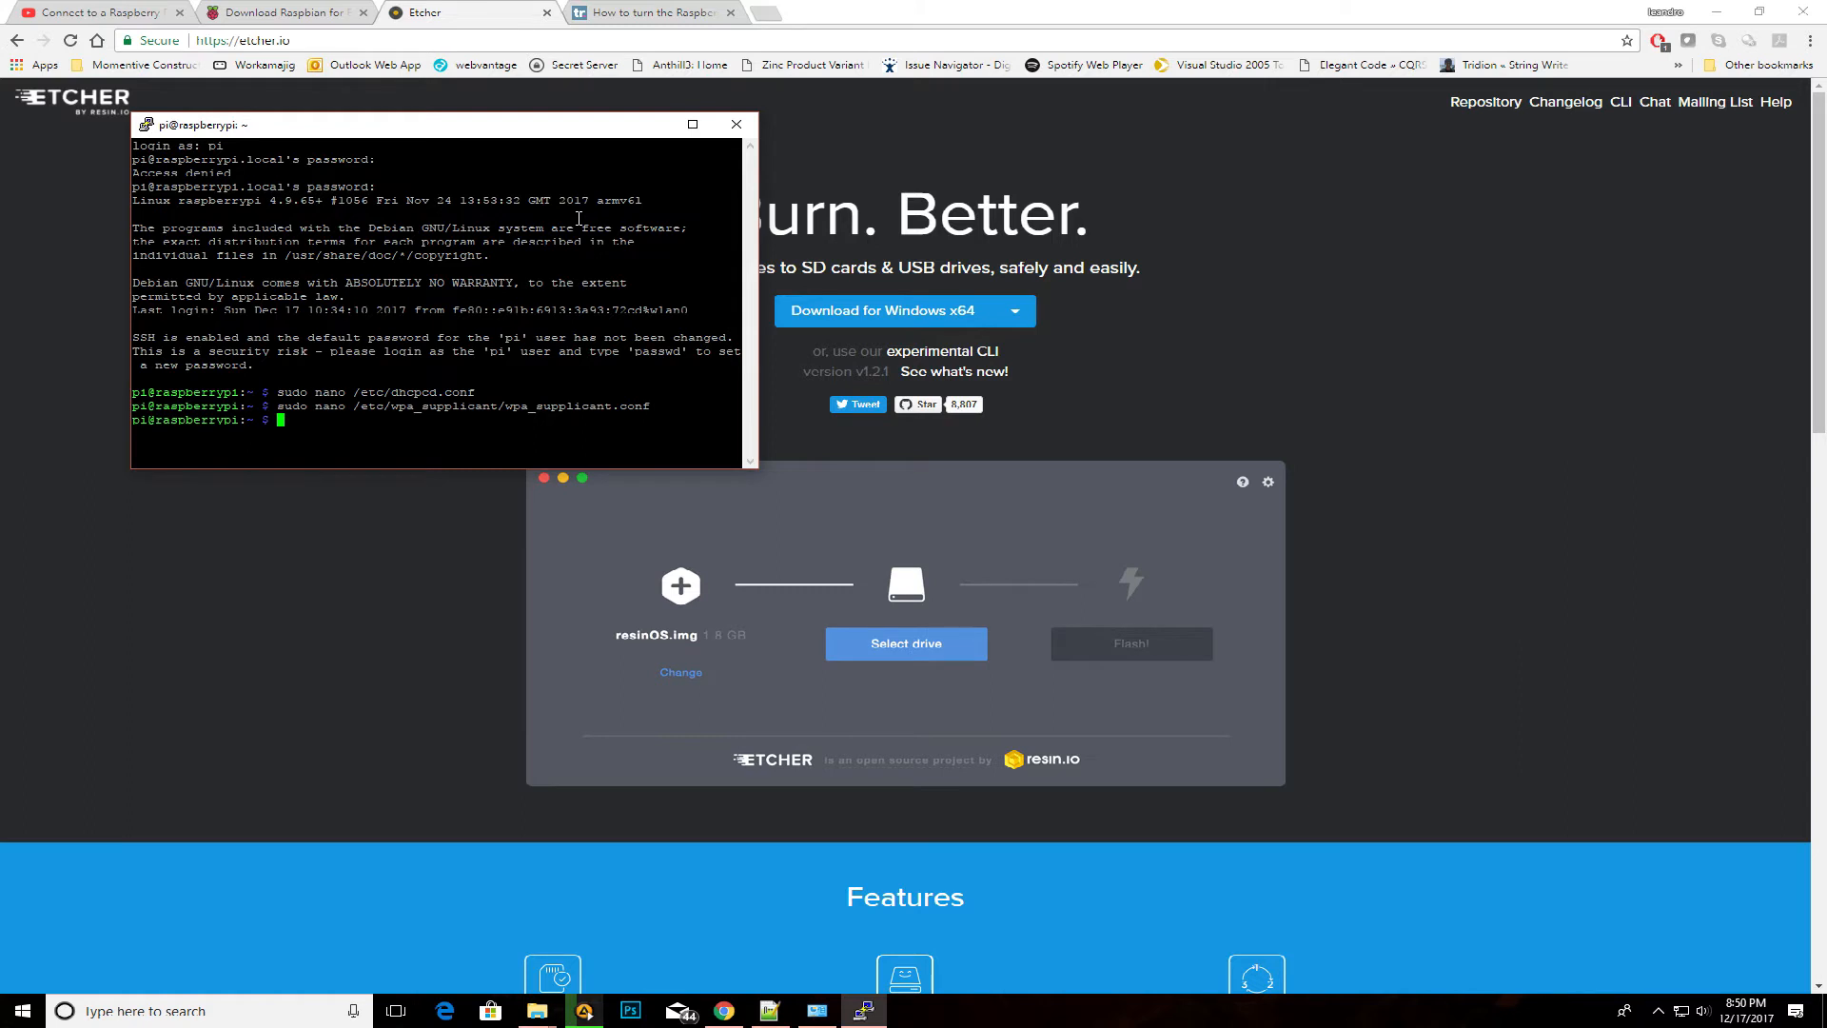
type("sudo sho")
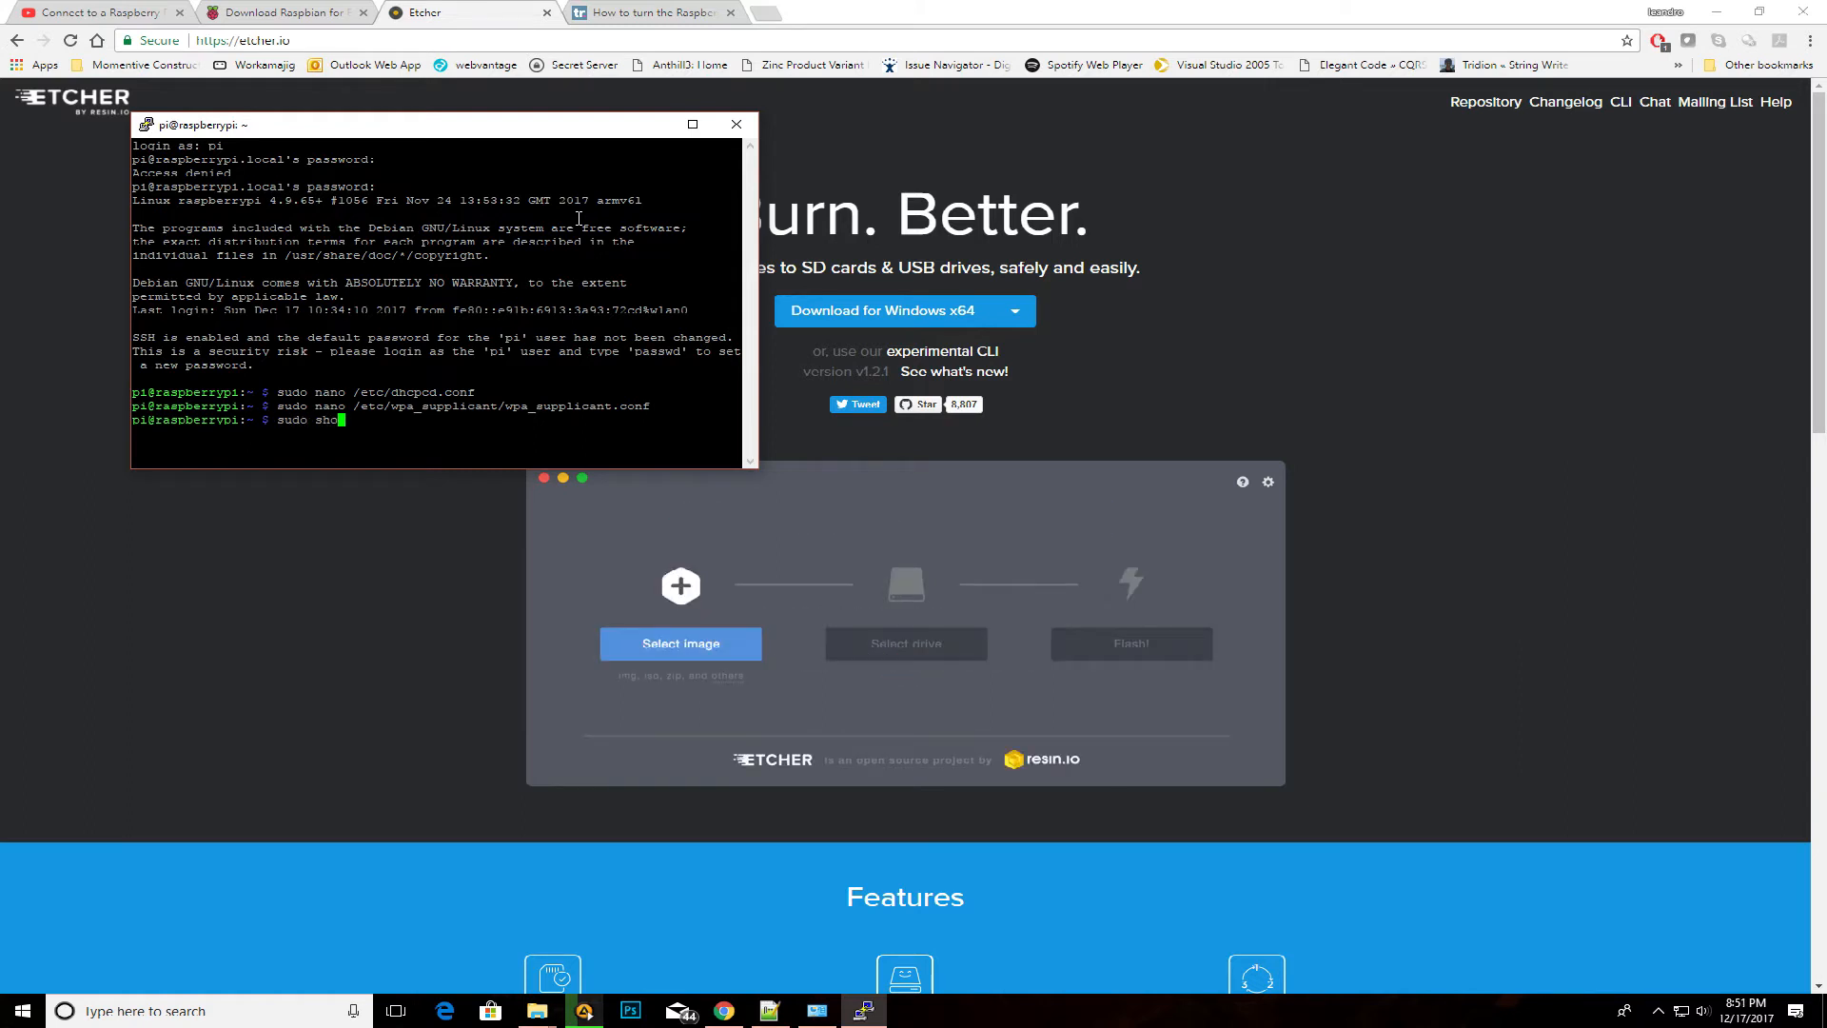
Correct the mistyped sudo shutdown command before shutting the Pi down
key("BackSpace")
type("ut")
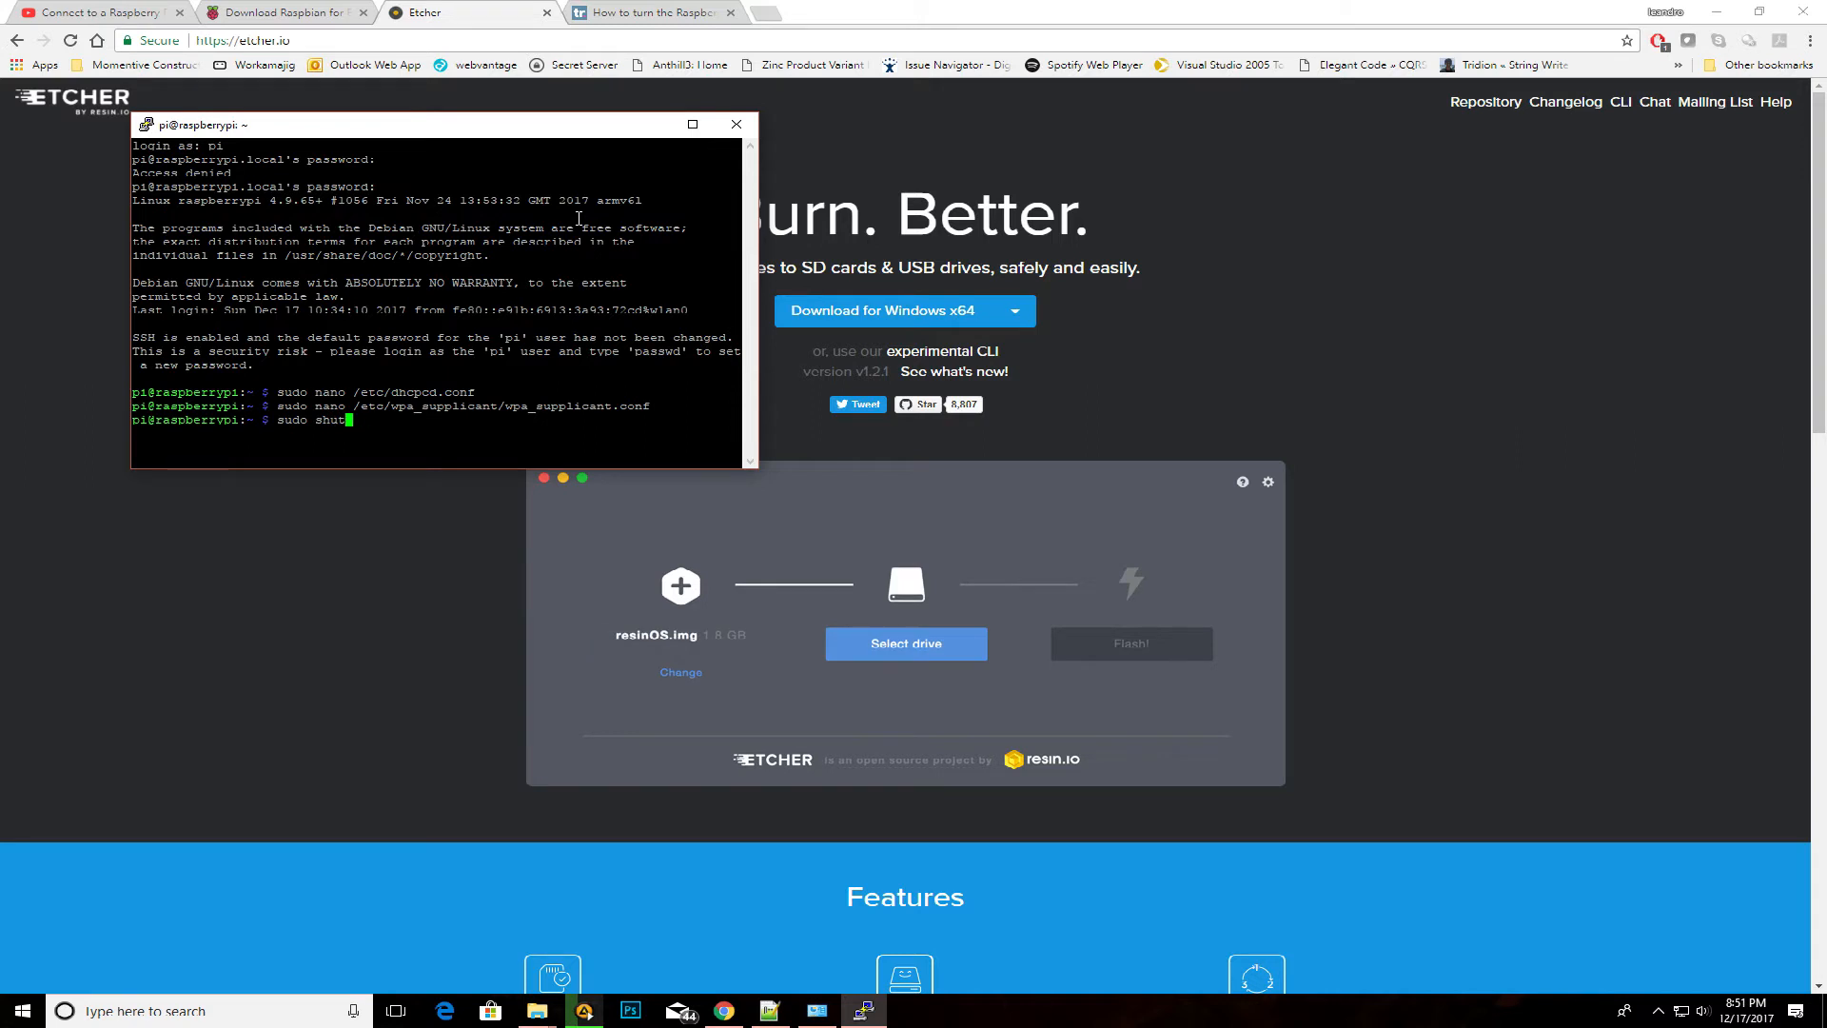
type("down")
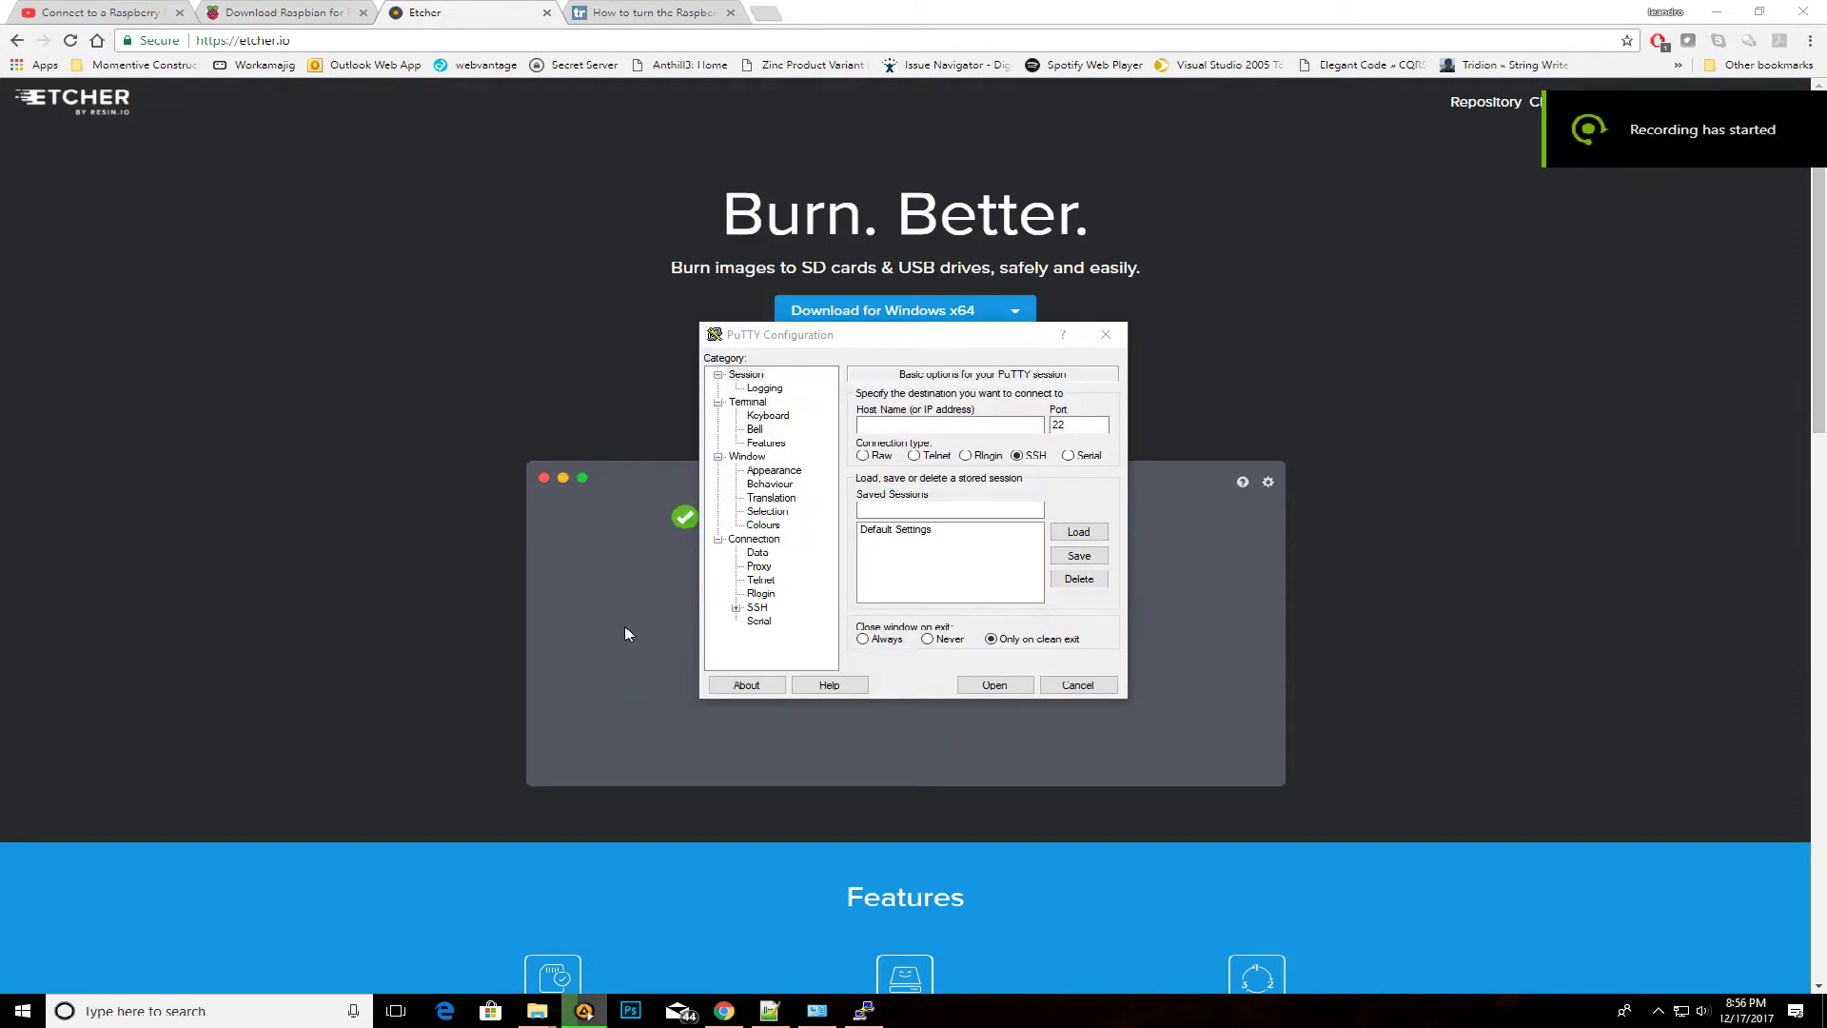
Connect to the Pi at 192.168.0.200 and log in as pi with its password
left_click(938, 426)
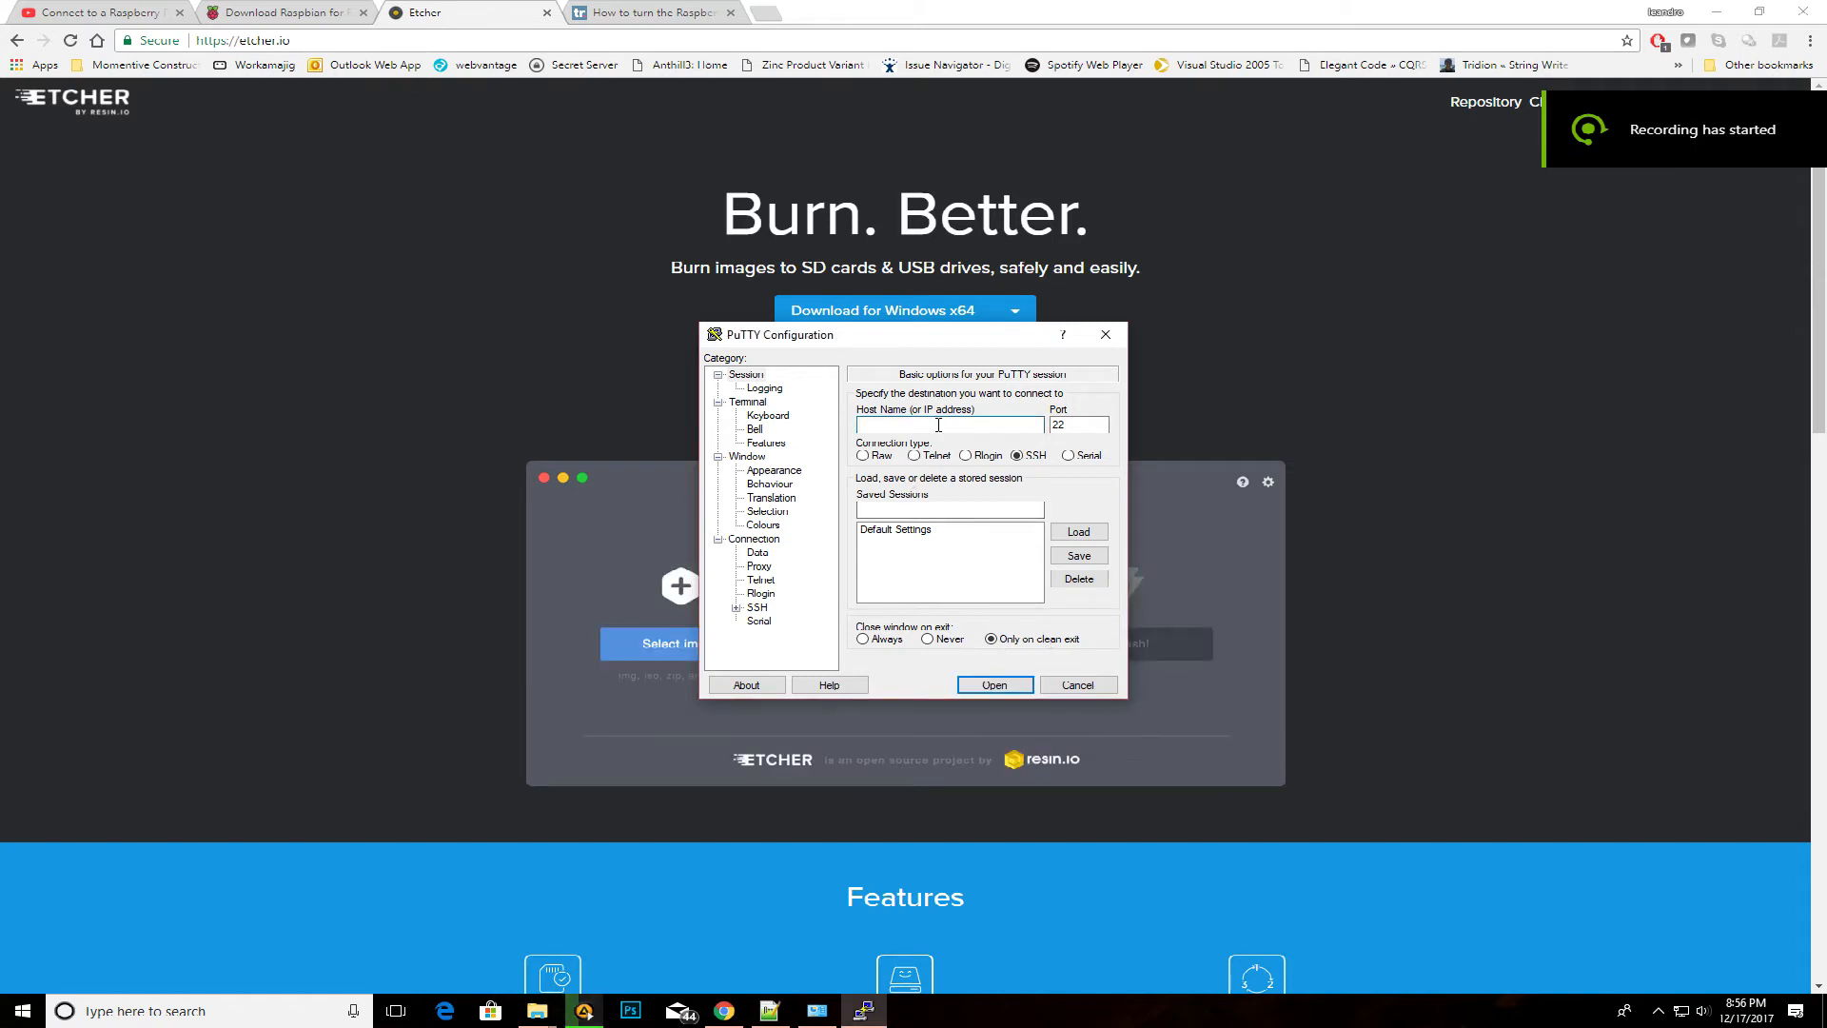
type("192.16")
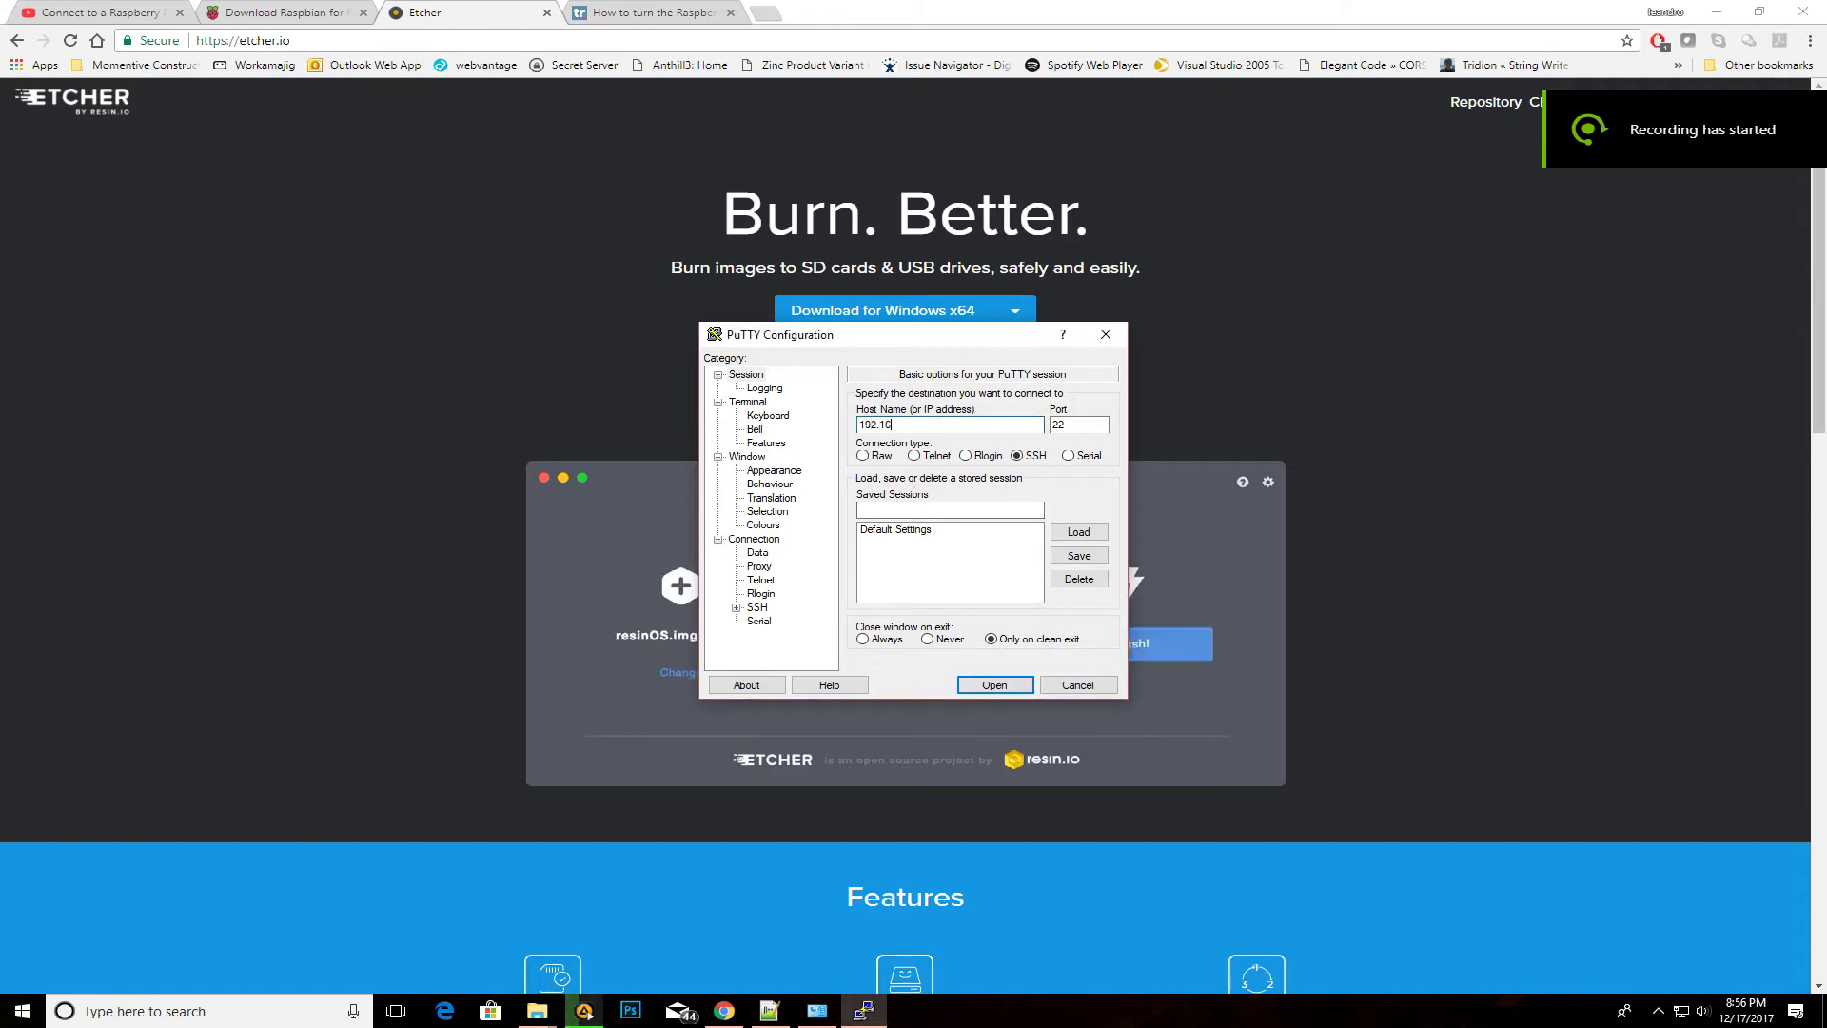
type("8.0.200")
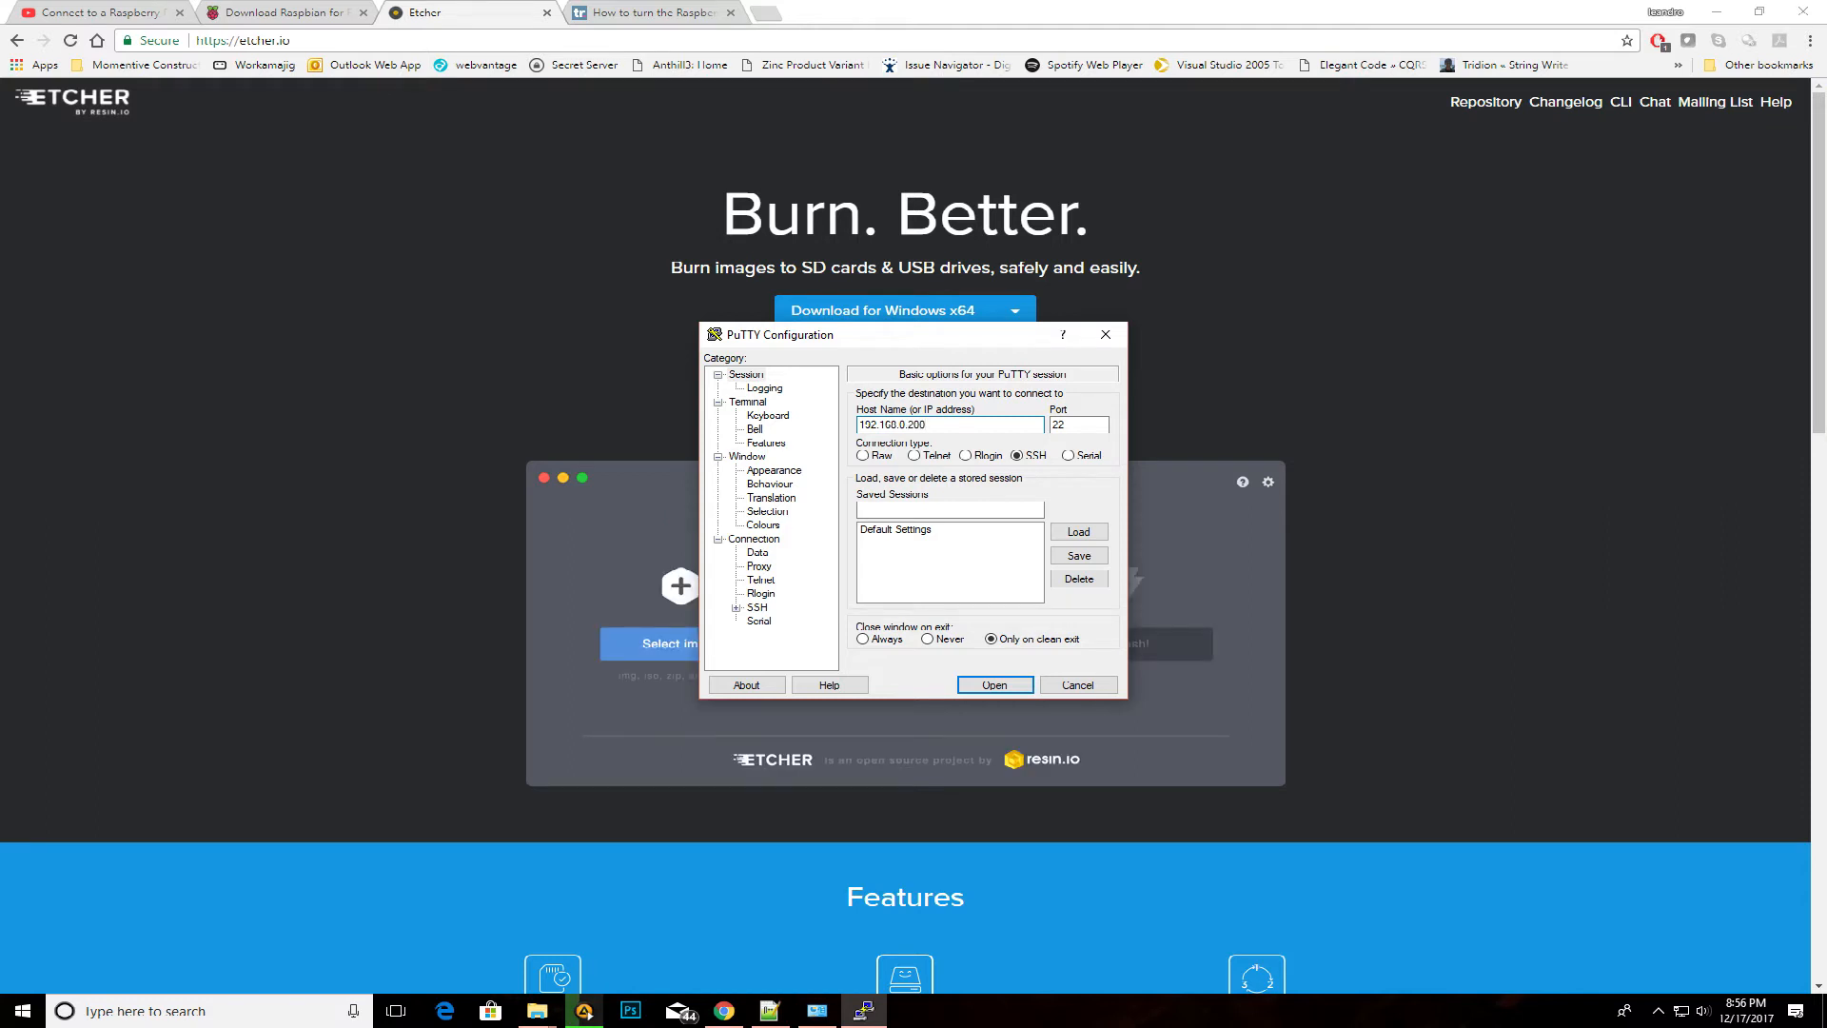
key("Return")
type("p")
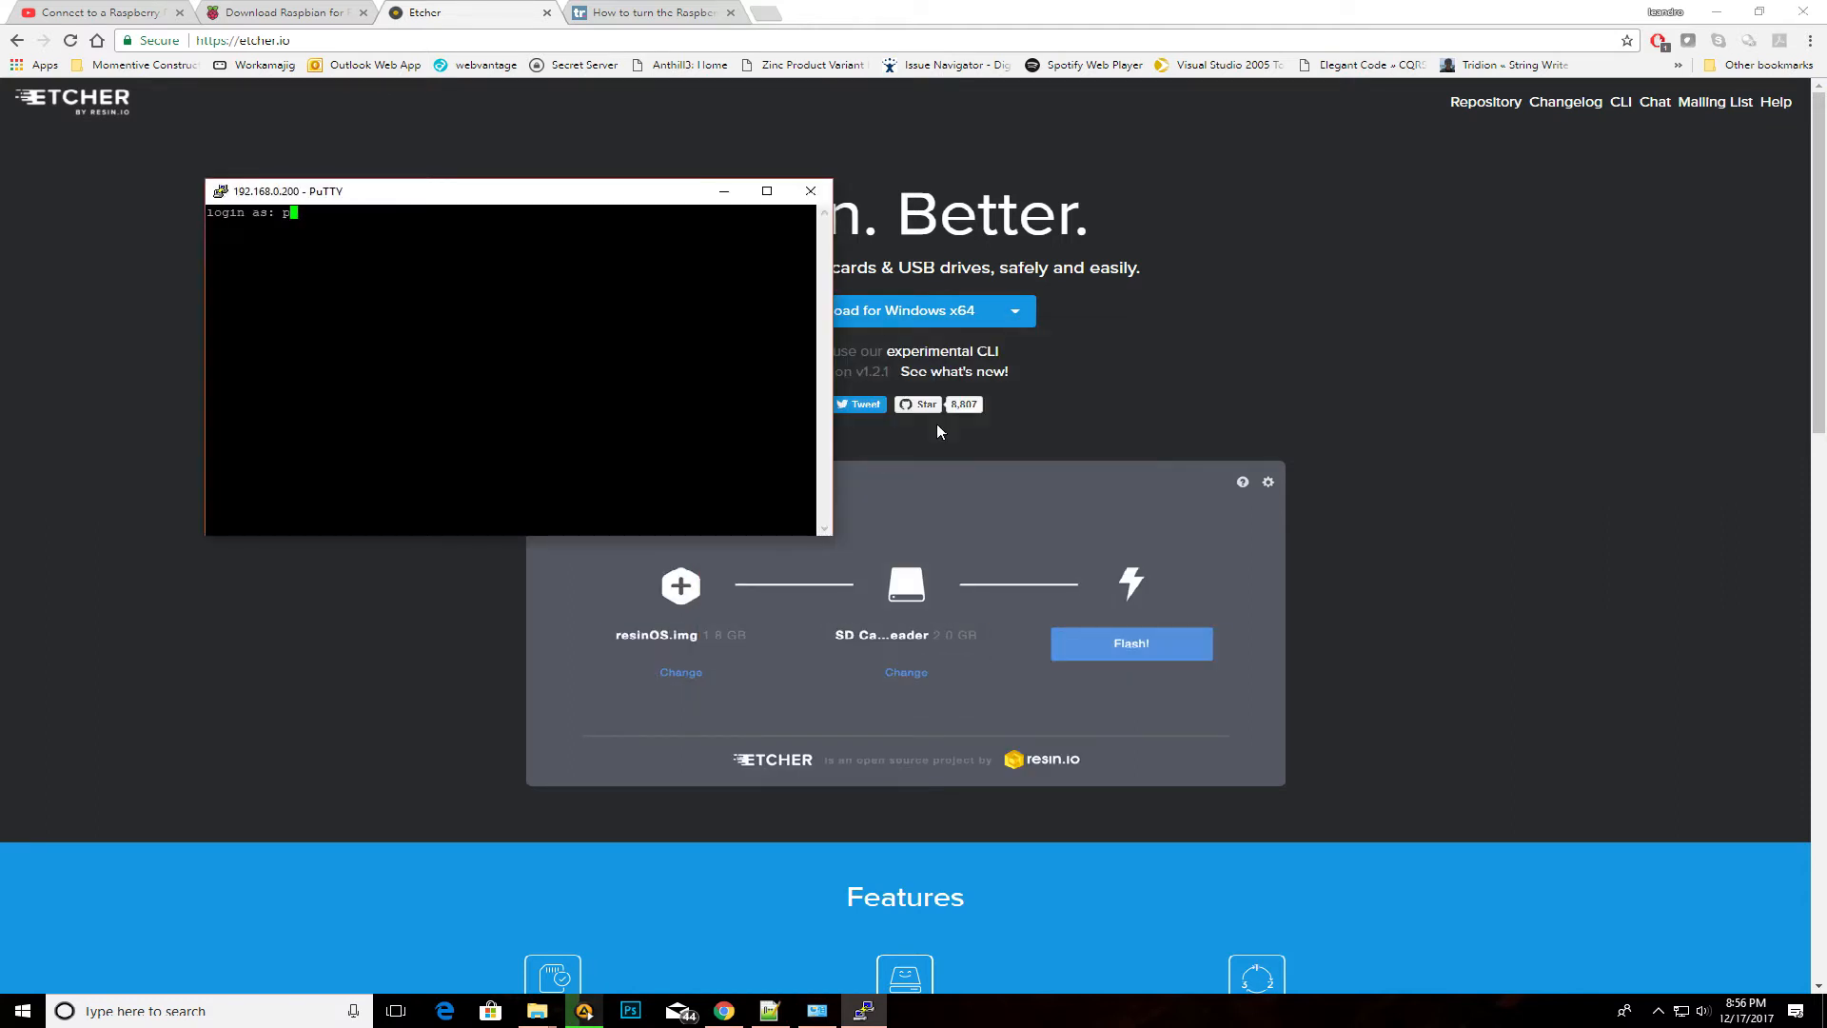
type("i")
key("Return")
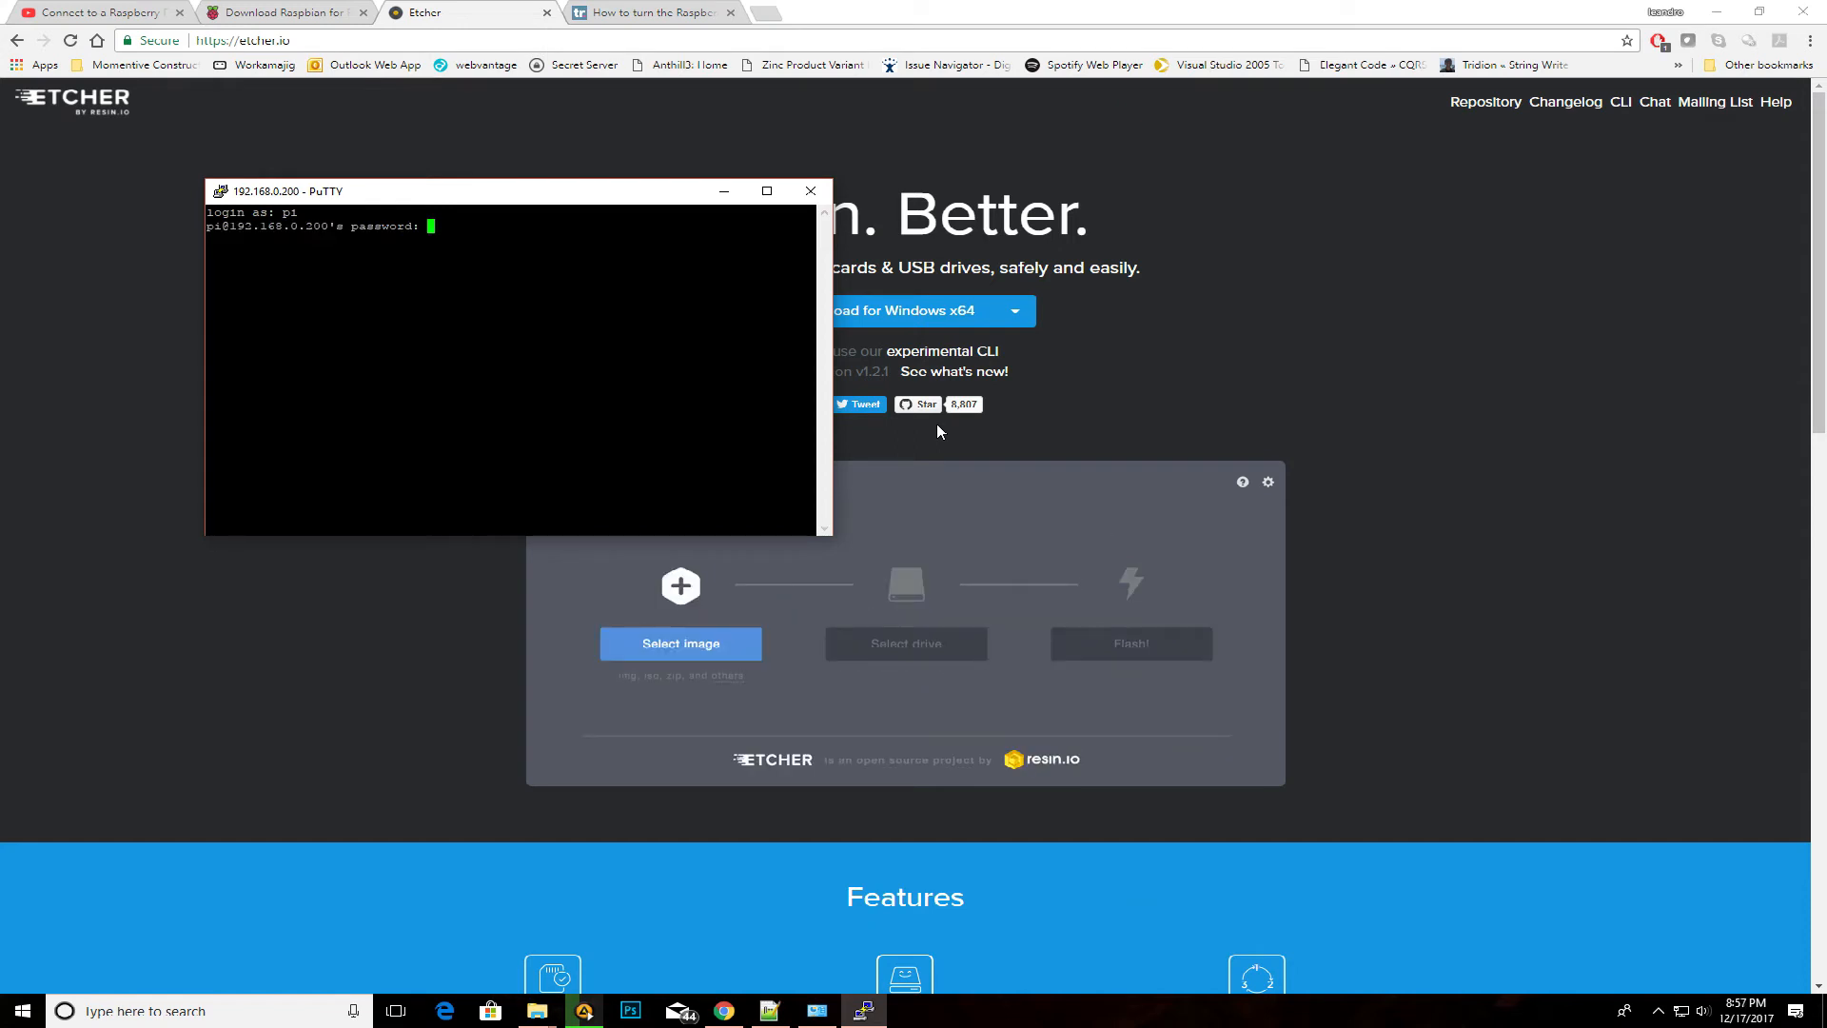
key("Return")
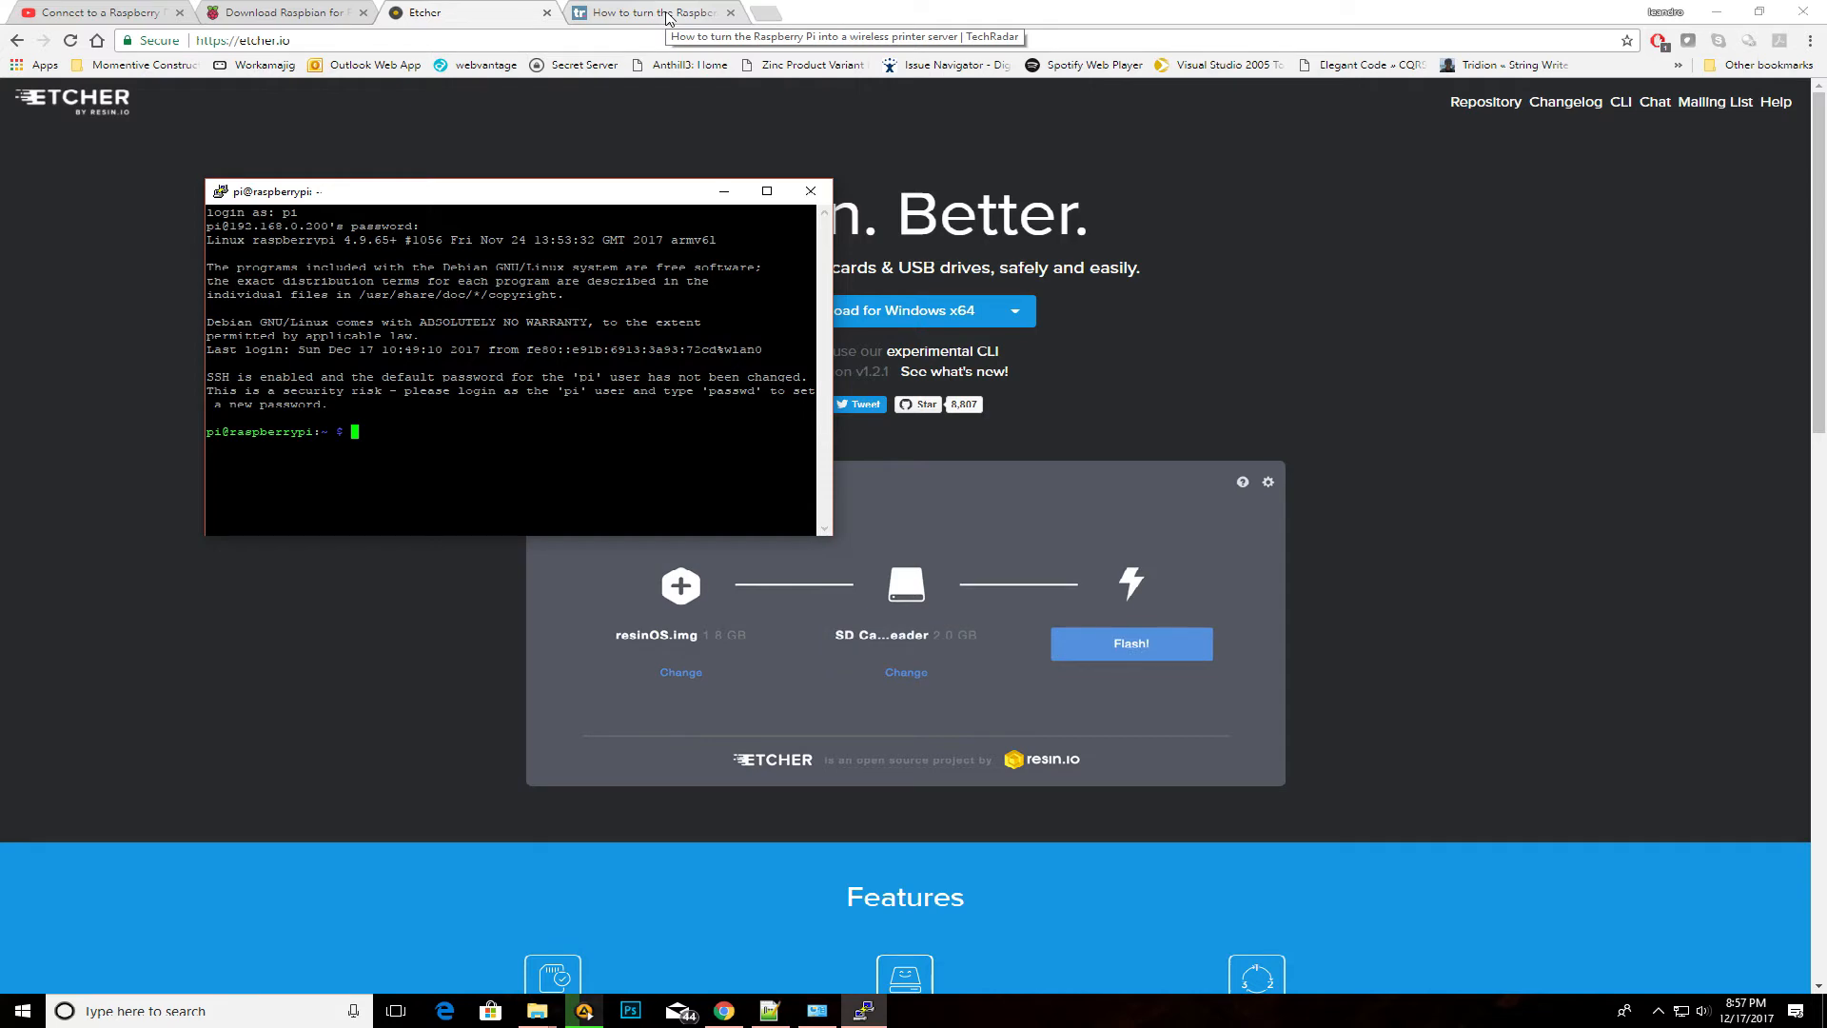
Highlight the tutorial's CUPS install, usermod lpadmin and two iptables commands
left_click(667, 17)
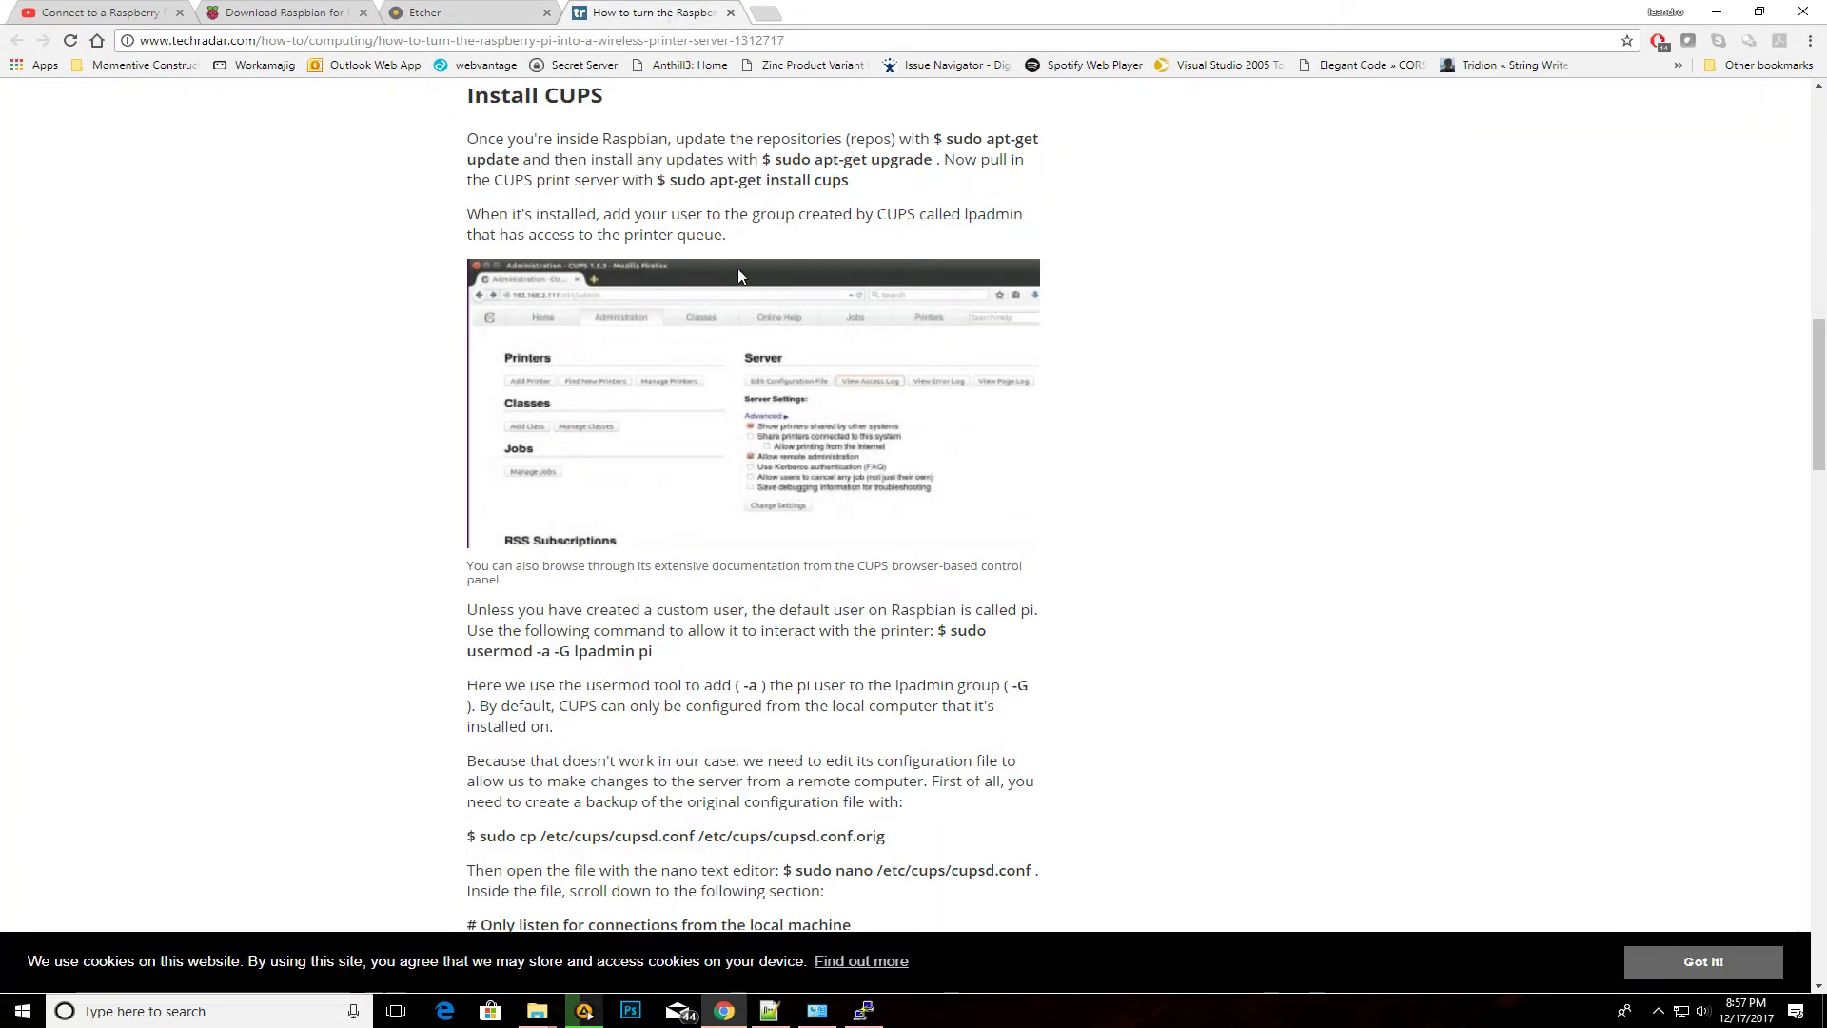
left_click_drag(672, 182, 850, 183)
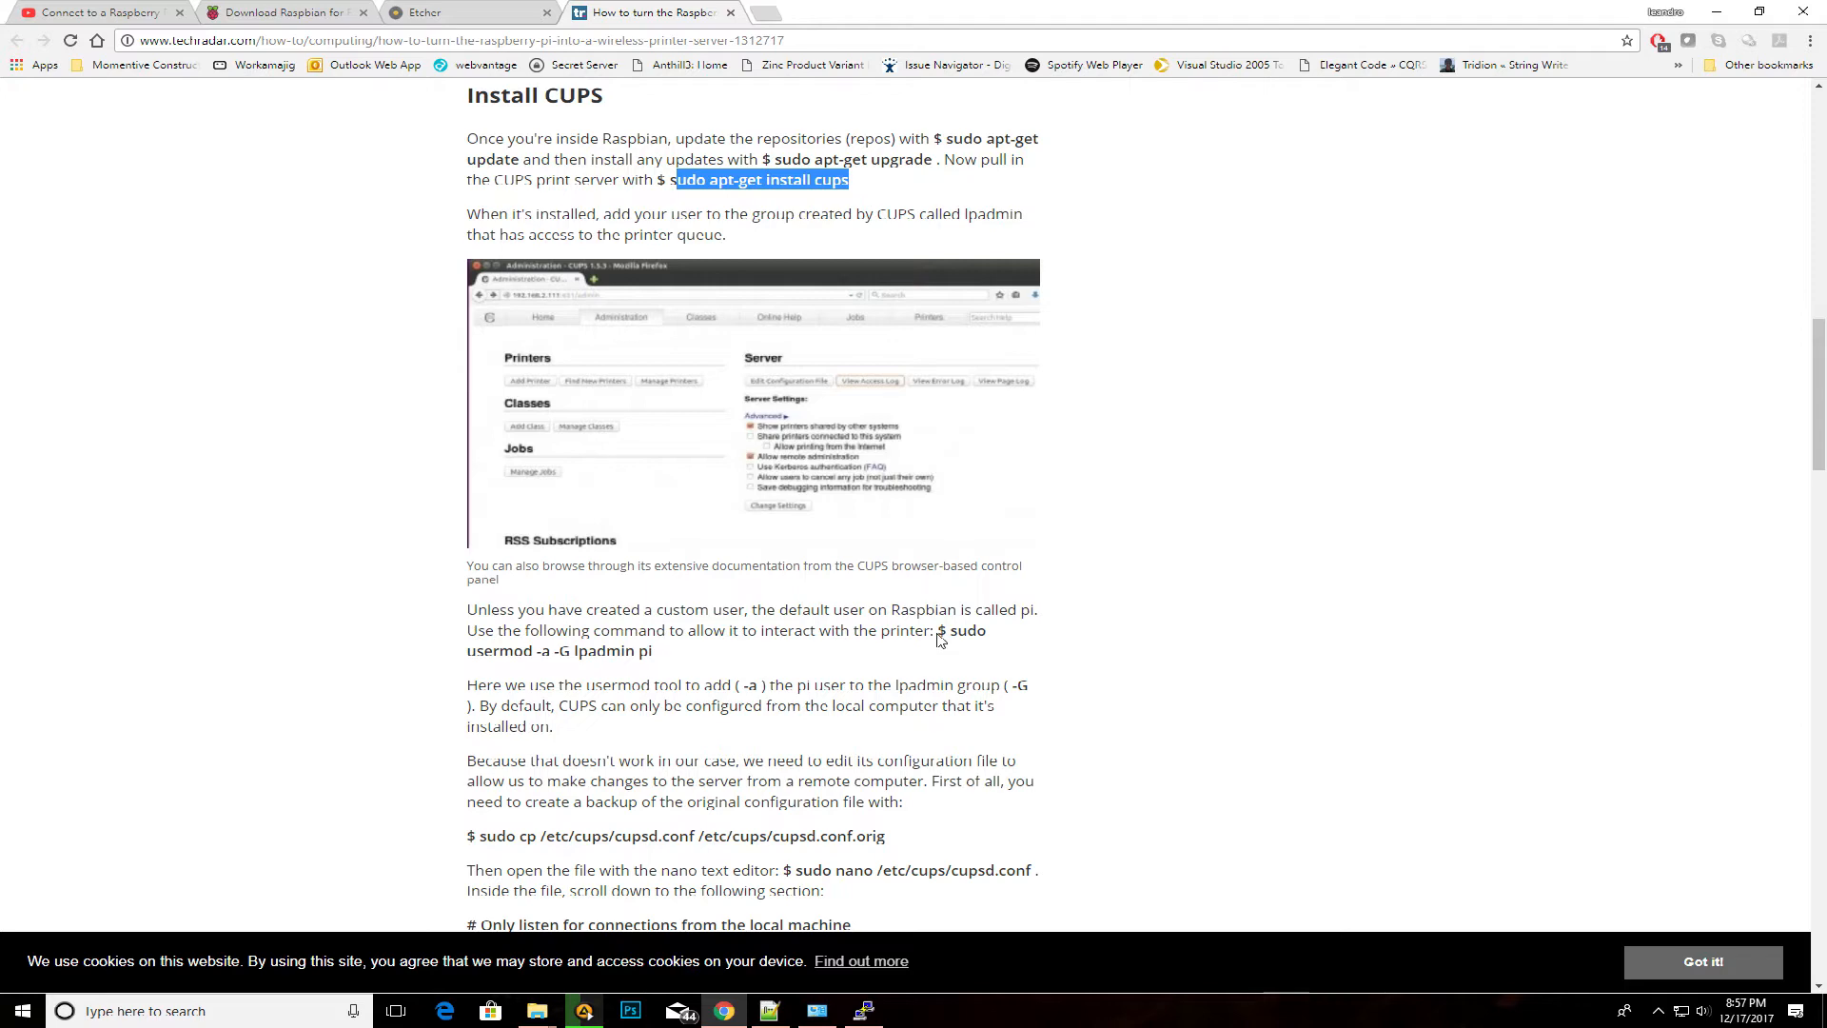
left_click_drag(948, 630, 961, 656)
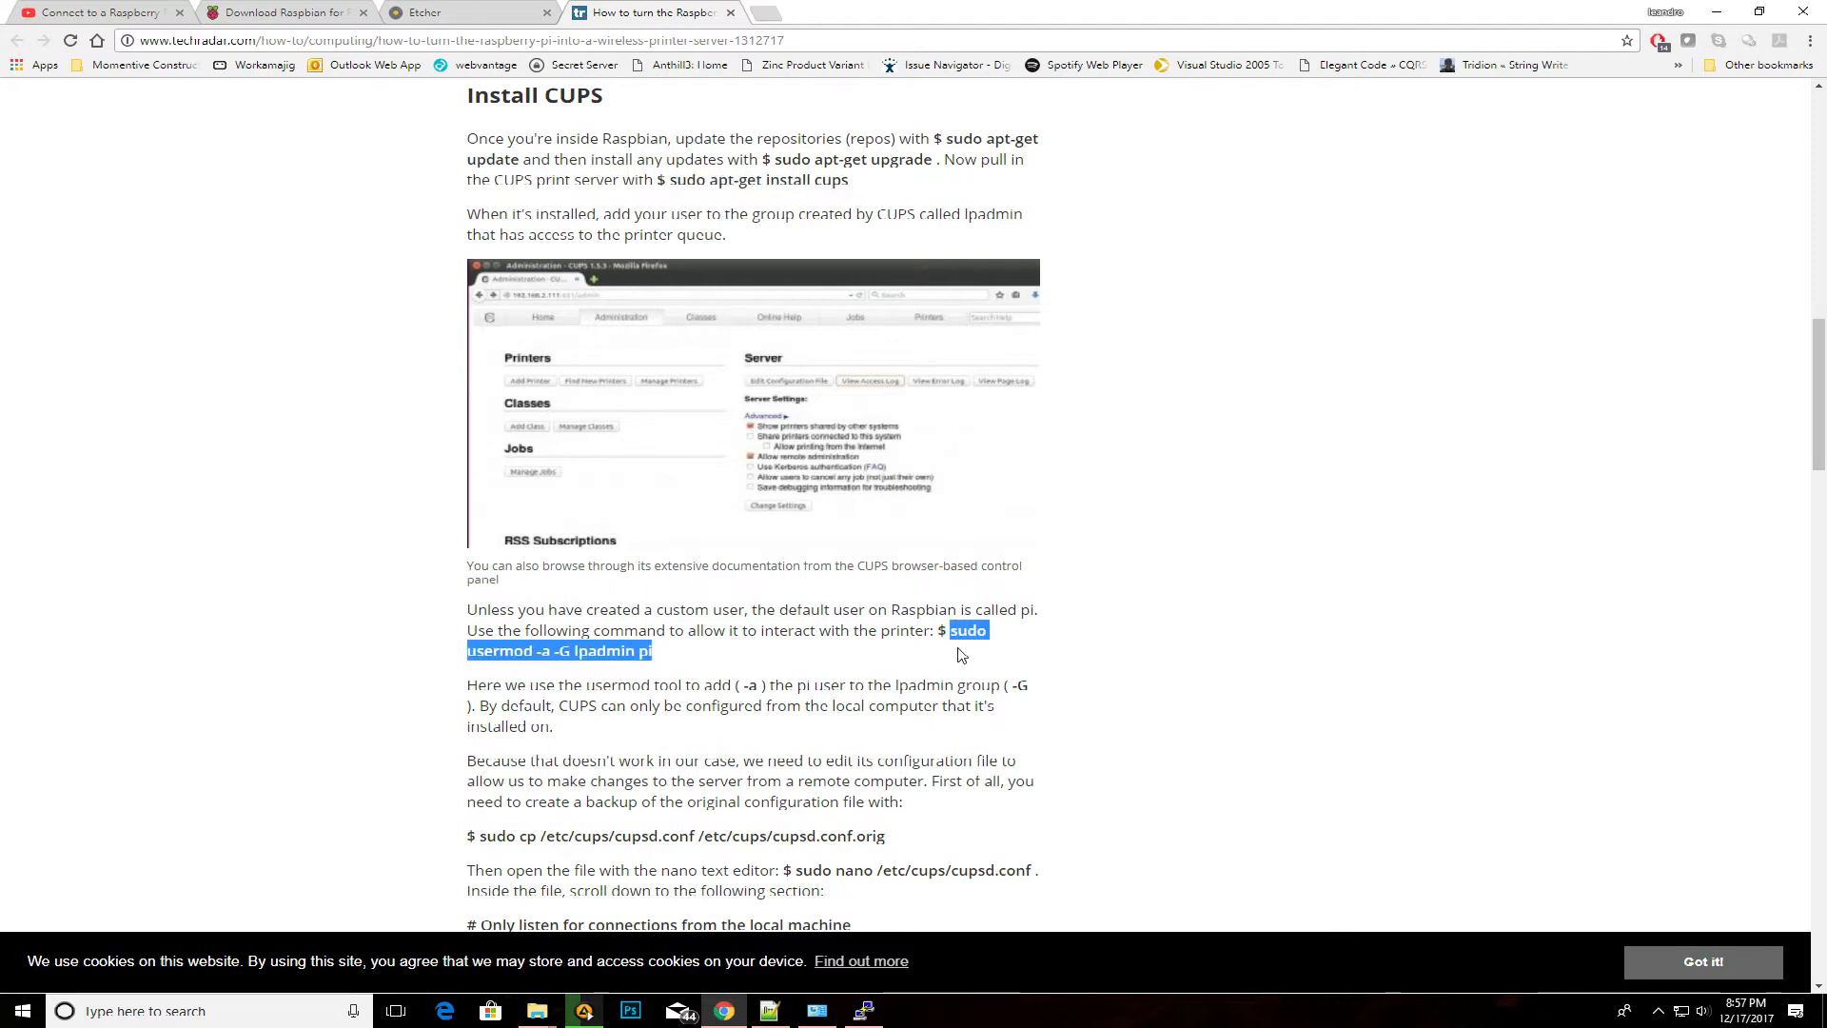
scroll(960, 656, "down", 1)
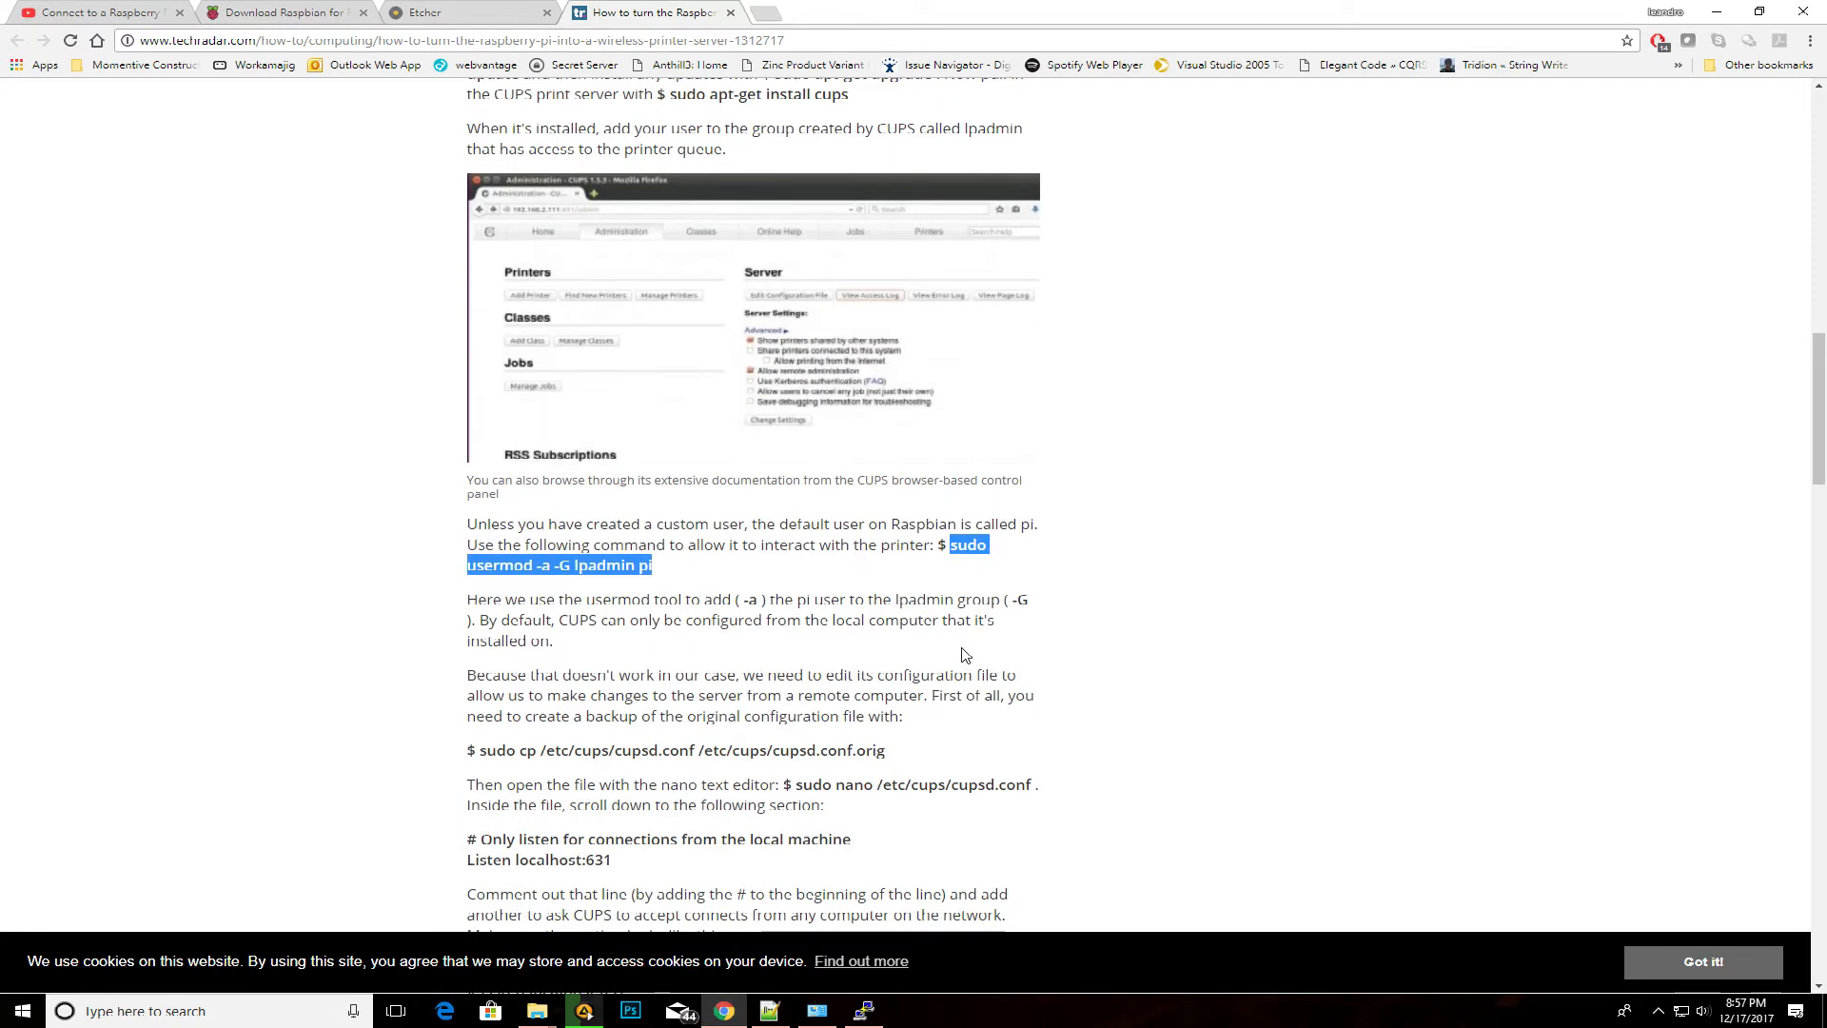
scroll(962, 655, "down", 3)
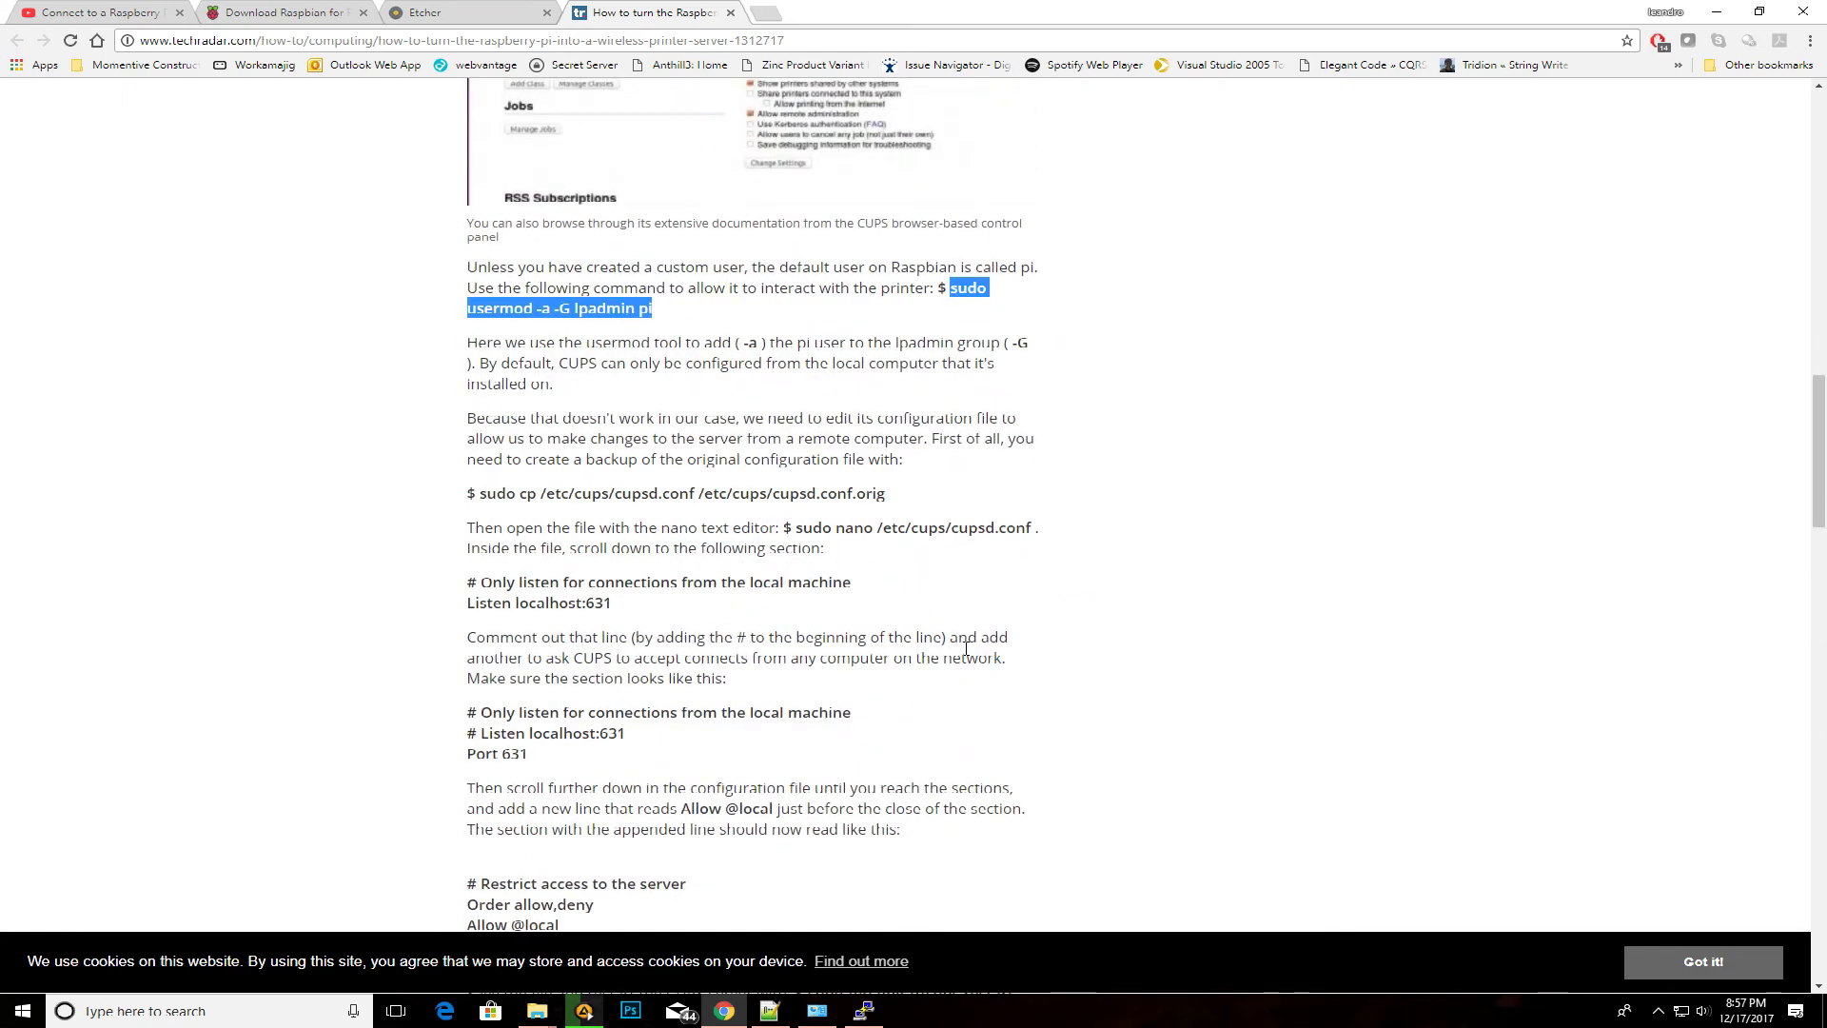
scroll(969, 656, "up", 1)
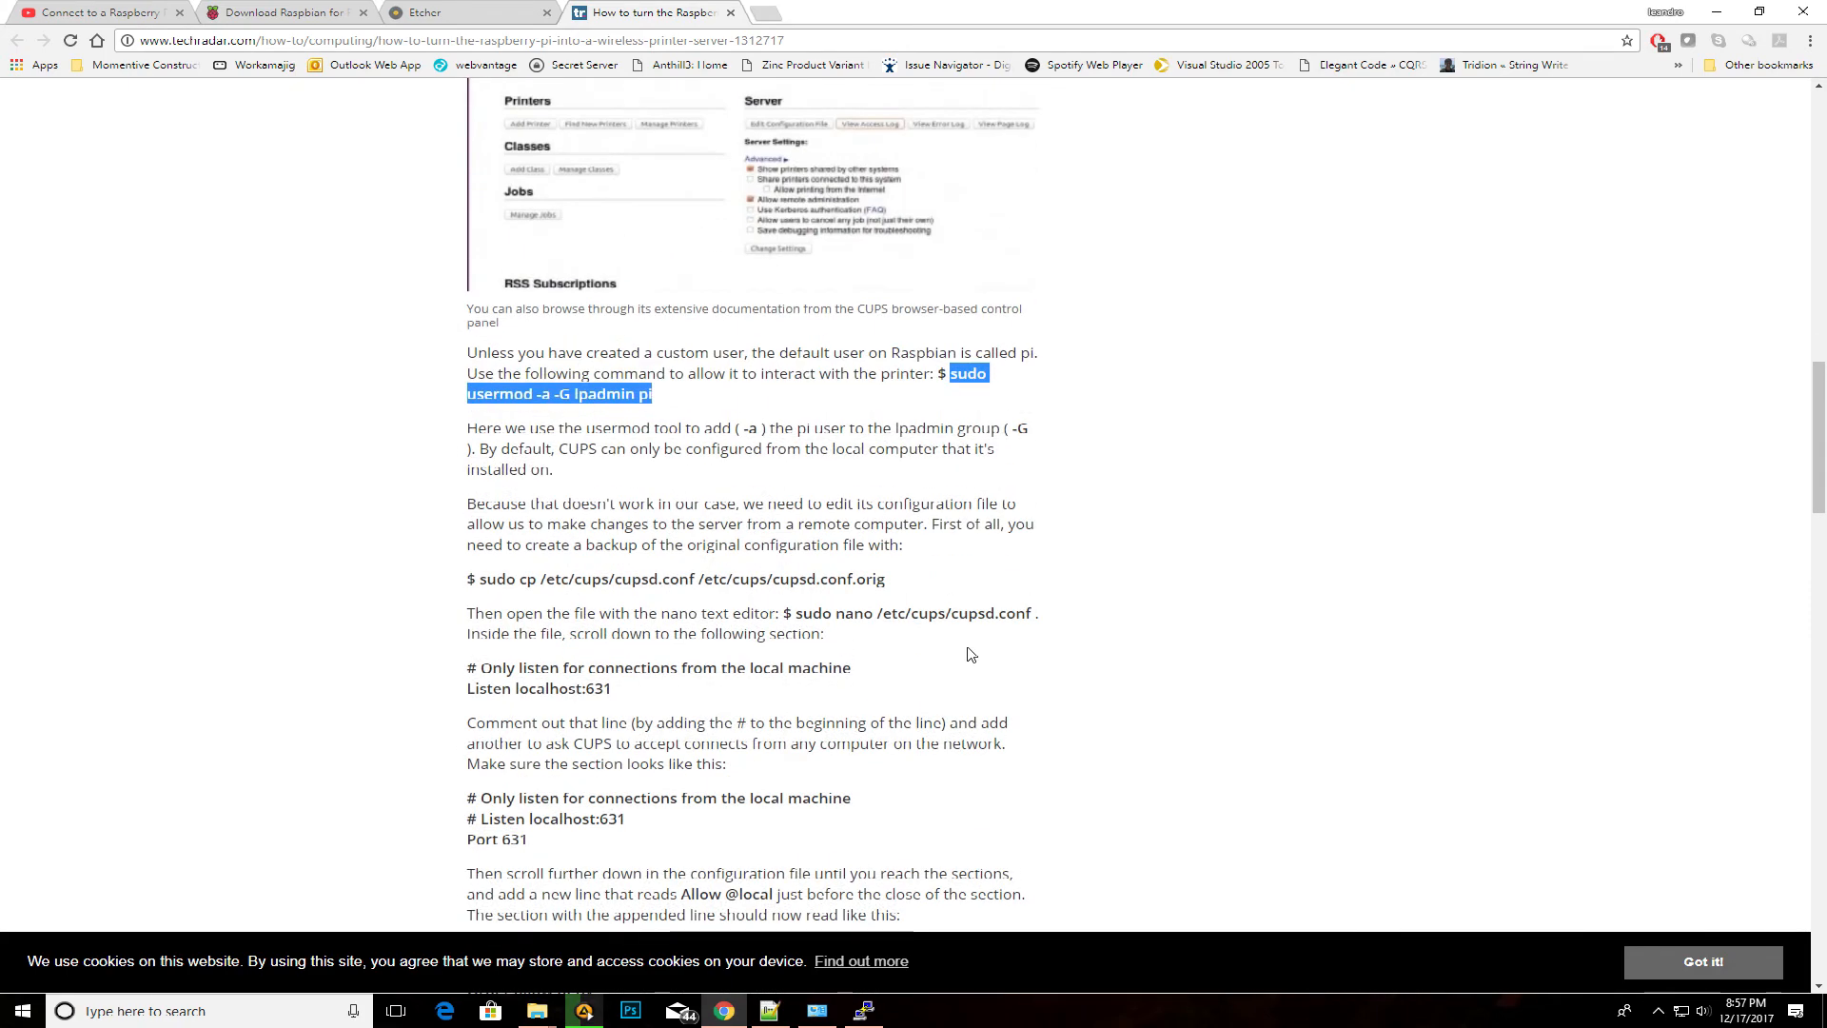
scroll(970, 656, "up", 1)
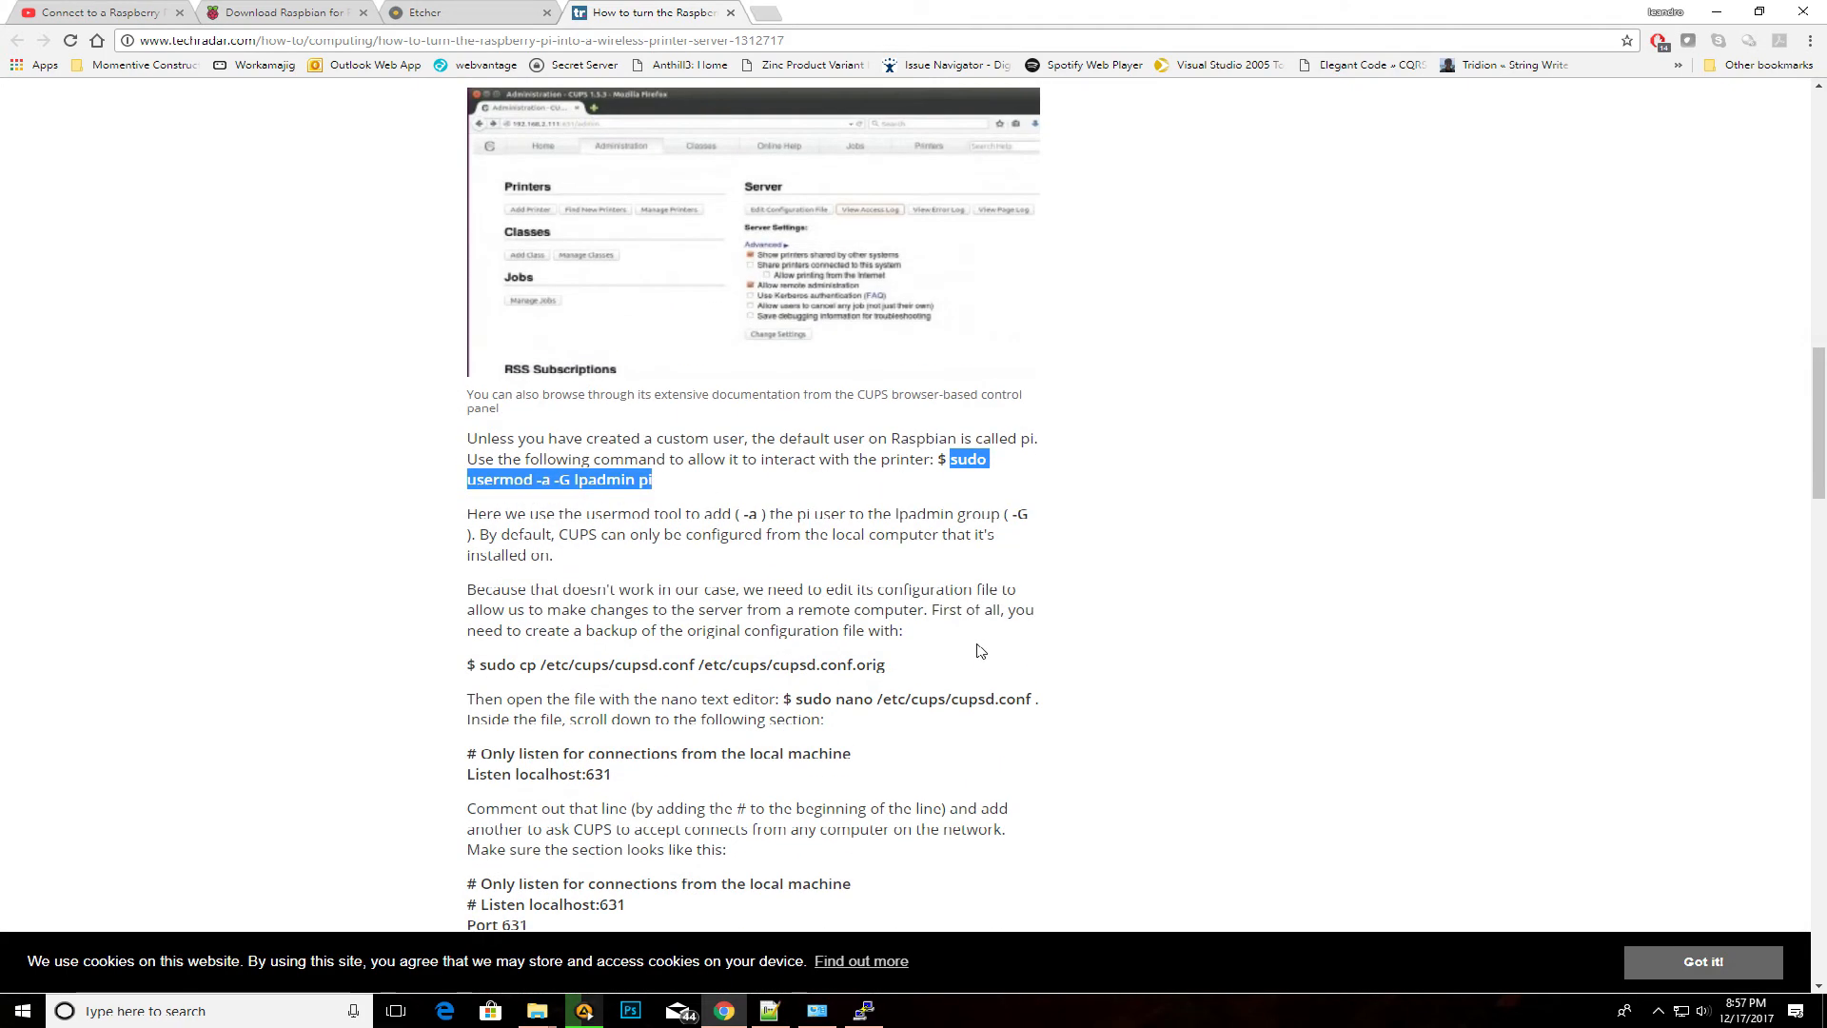
scroll(978, 644, "down", 3)
scroll(978, 645, "down", 3)
scroll(979, 644, "down", 3)
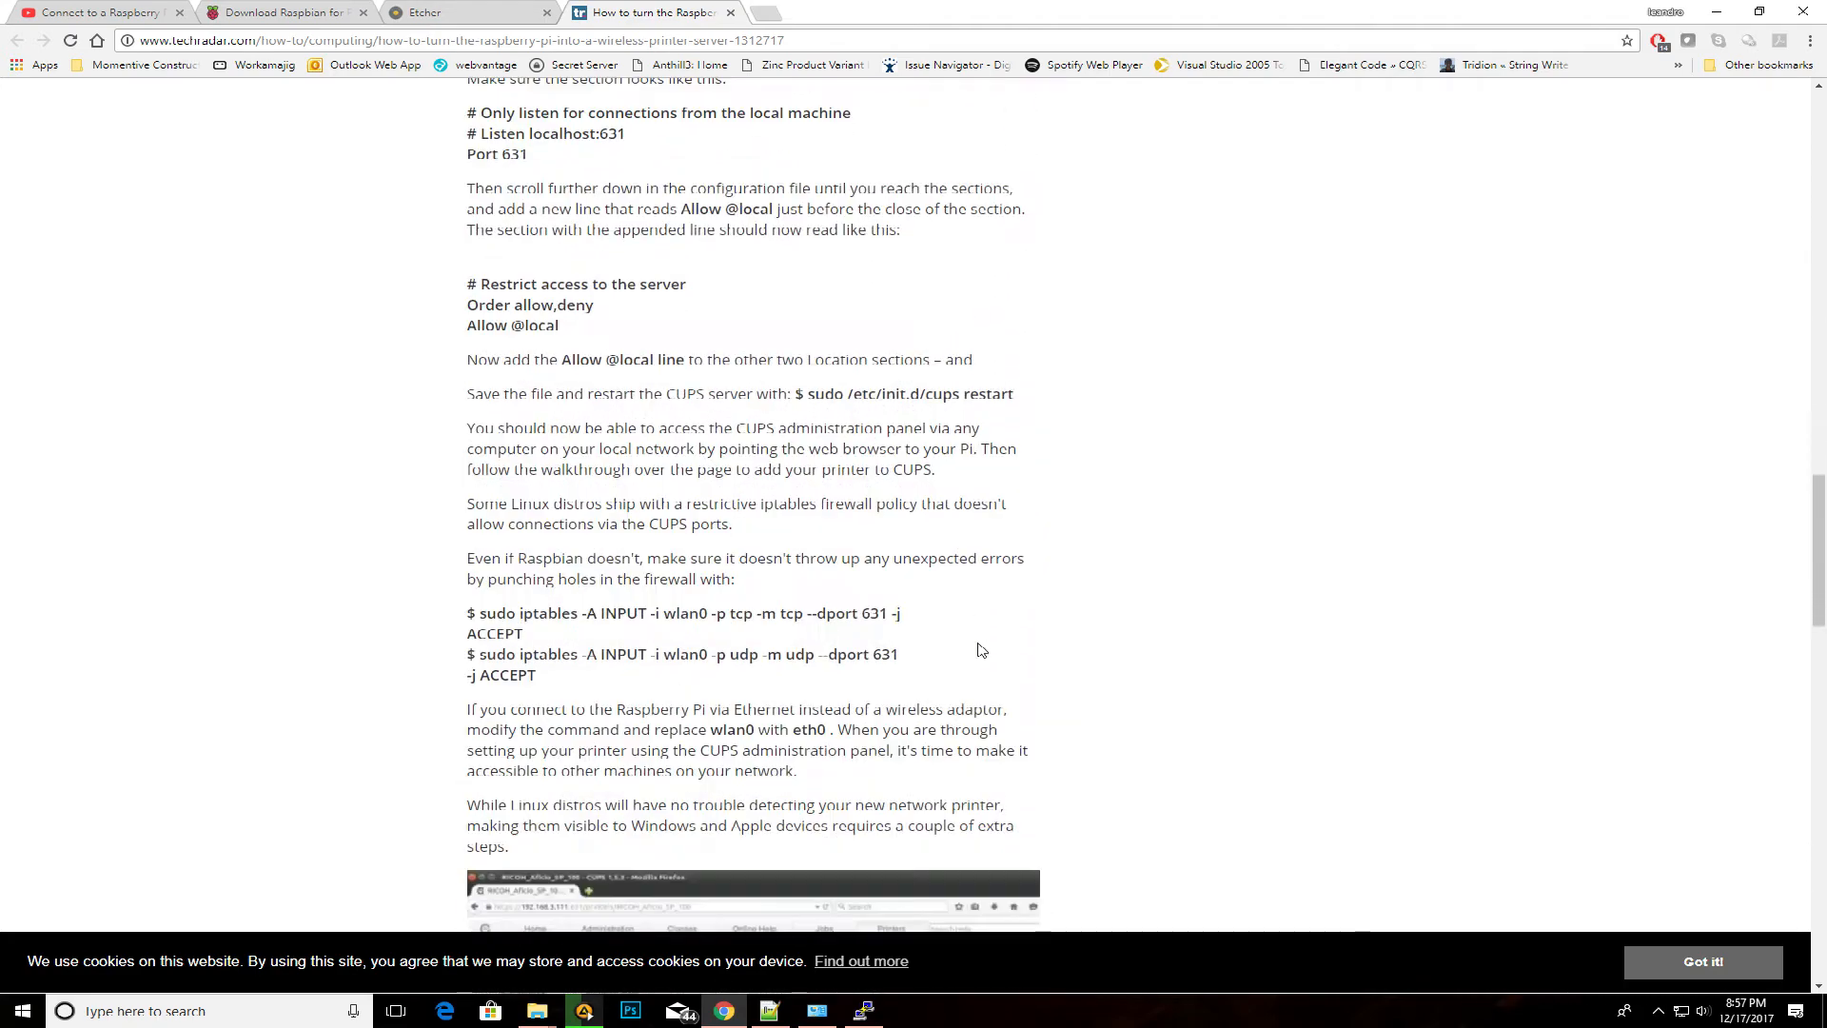
left_click_drag(467, 612, 541, 675)
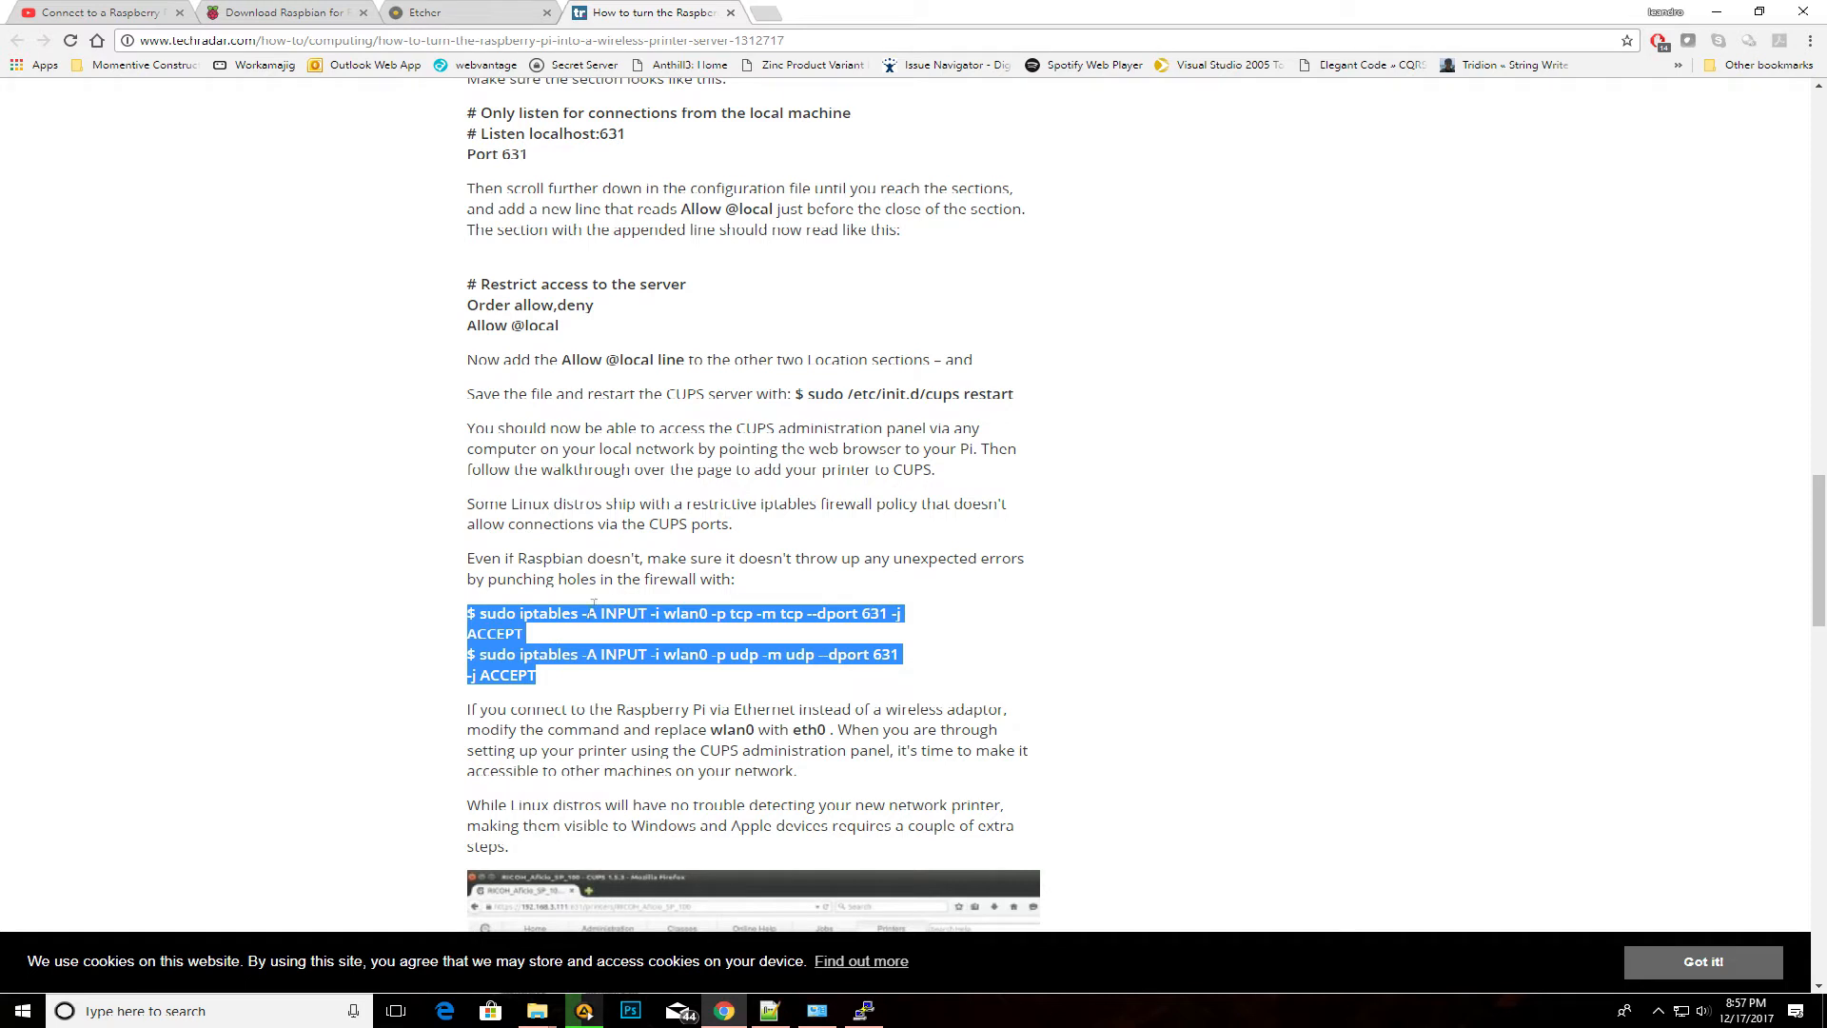
left_click(608, 578)
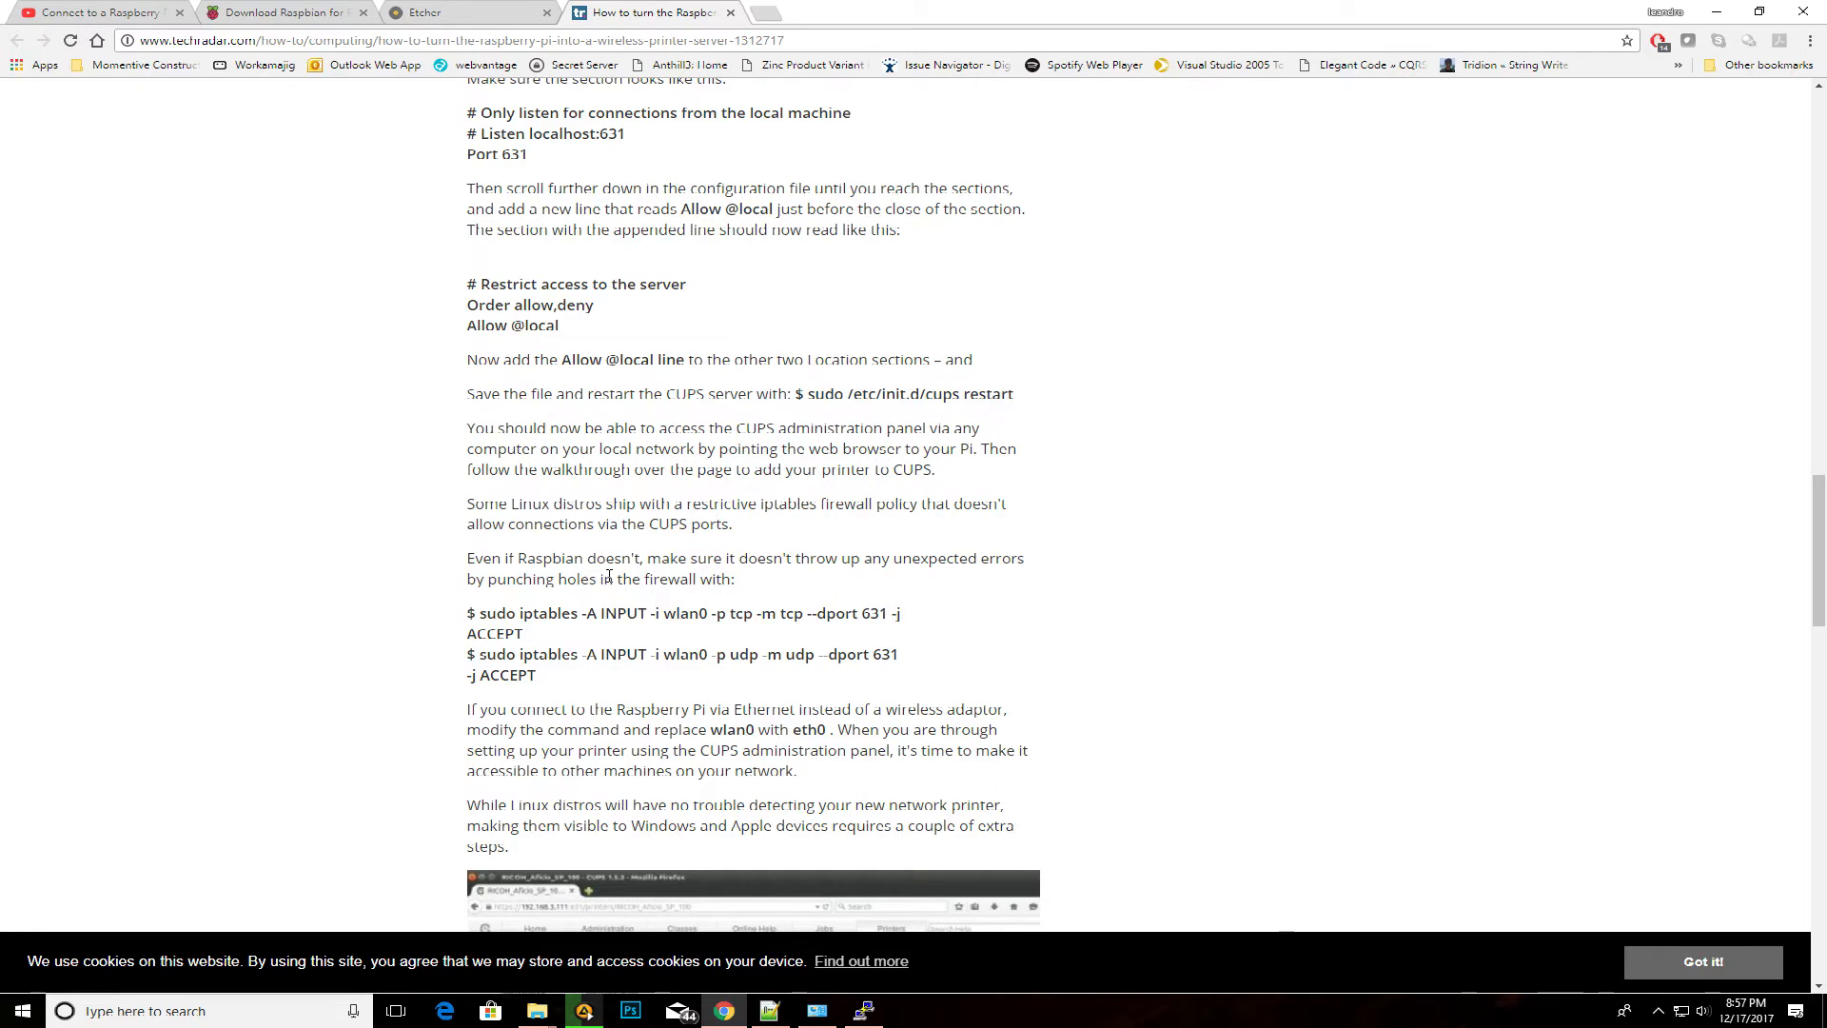
scroll(609, 577, "up", 3)
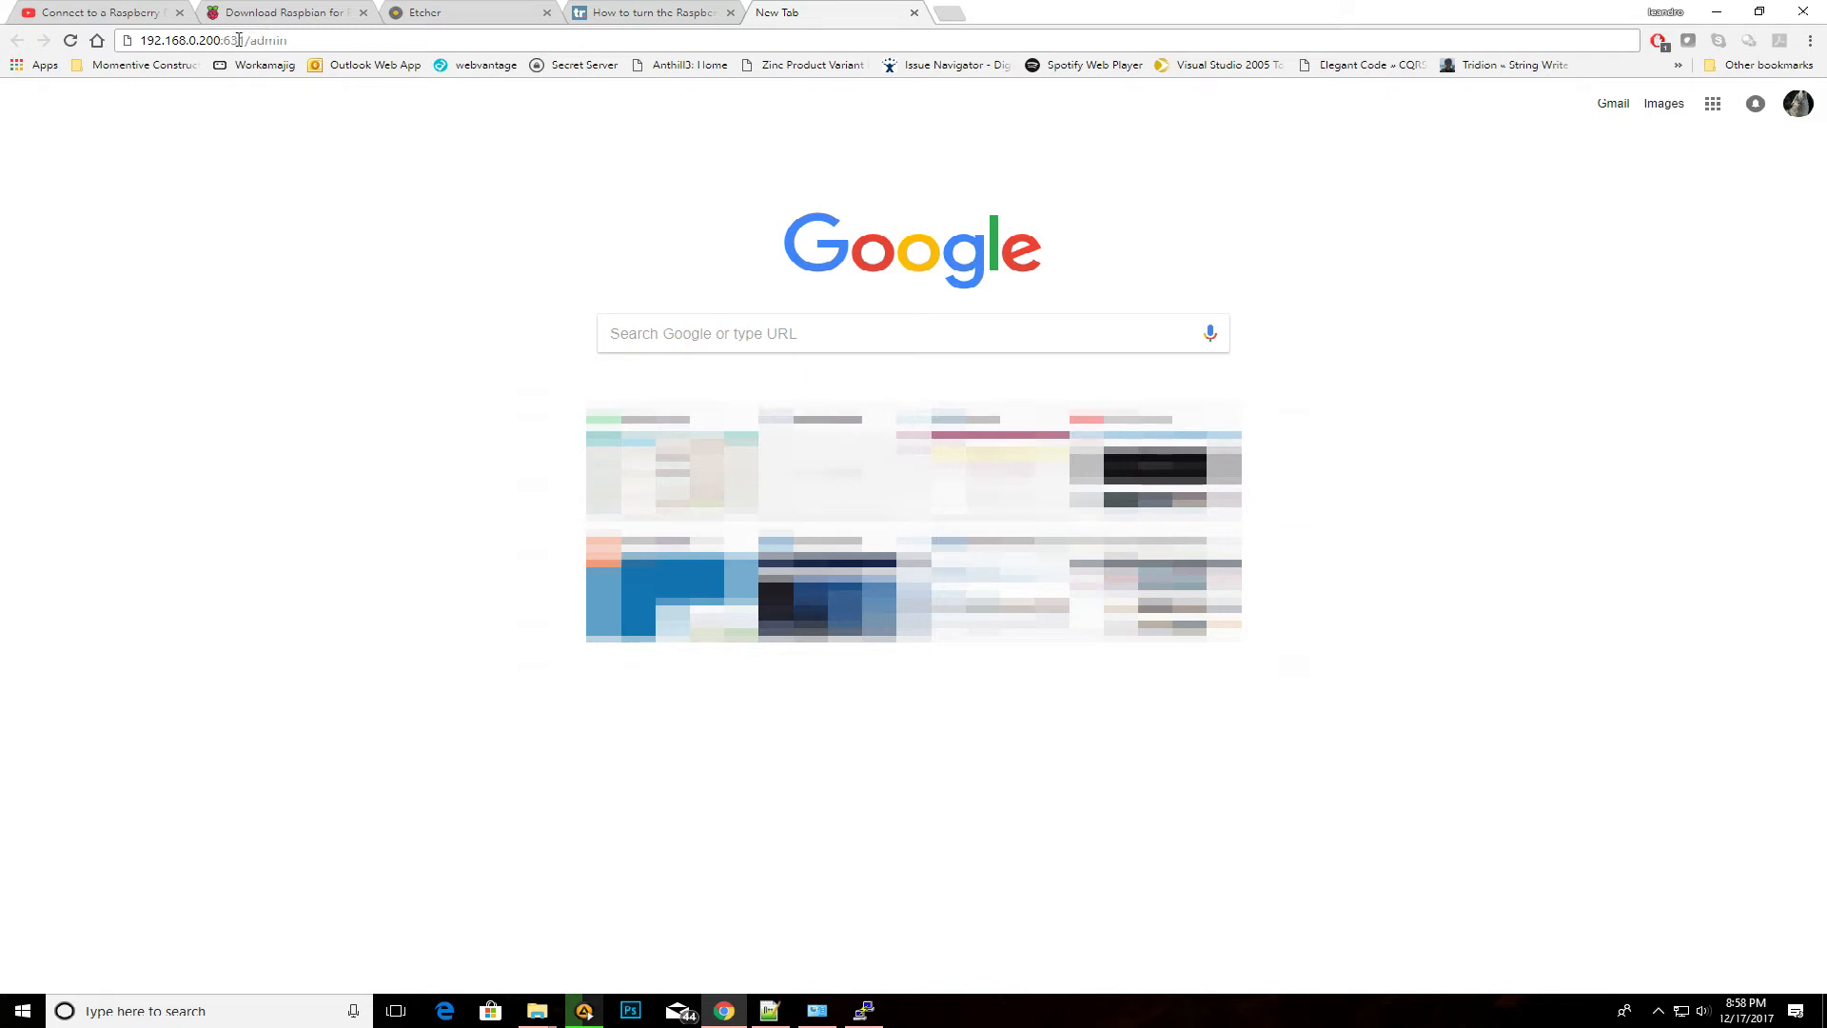
Highlight the 192.168.0.200 address in the URL and the Port 631 line in the guide
left_click_drag(223, 40, 139, 40)
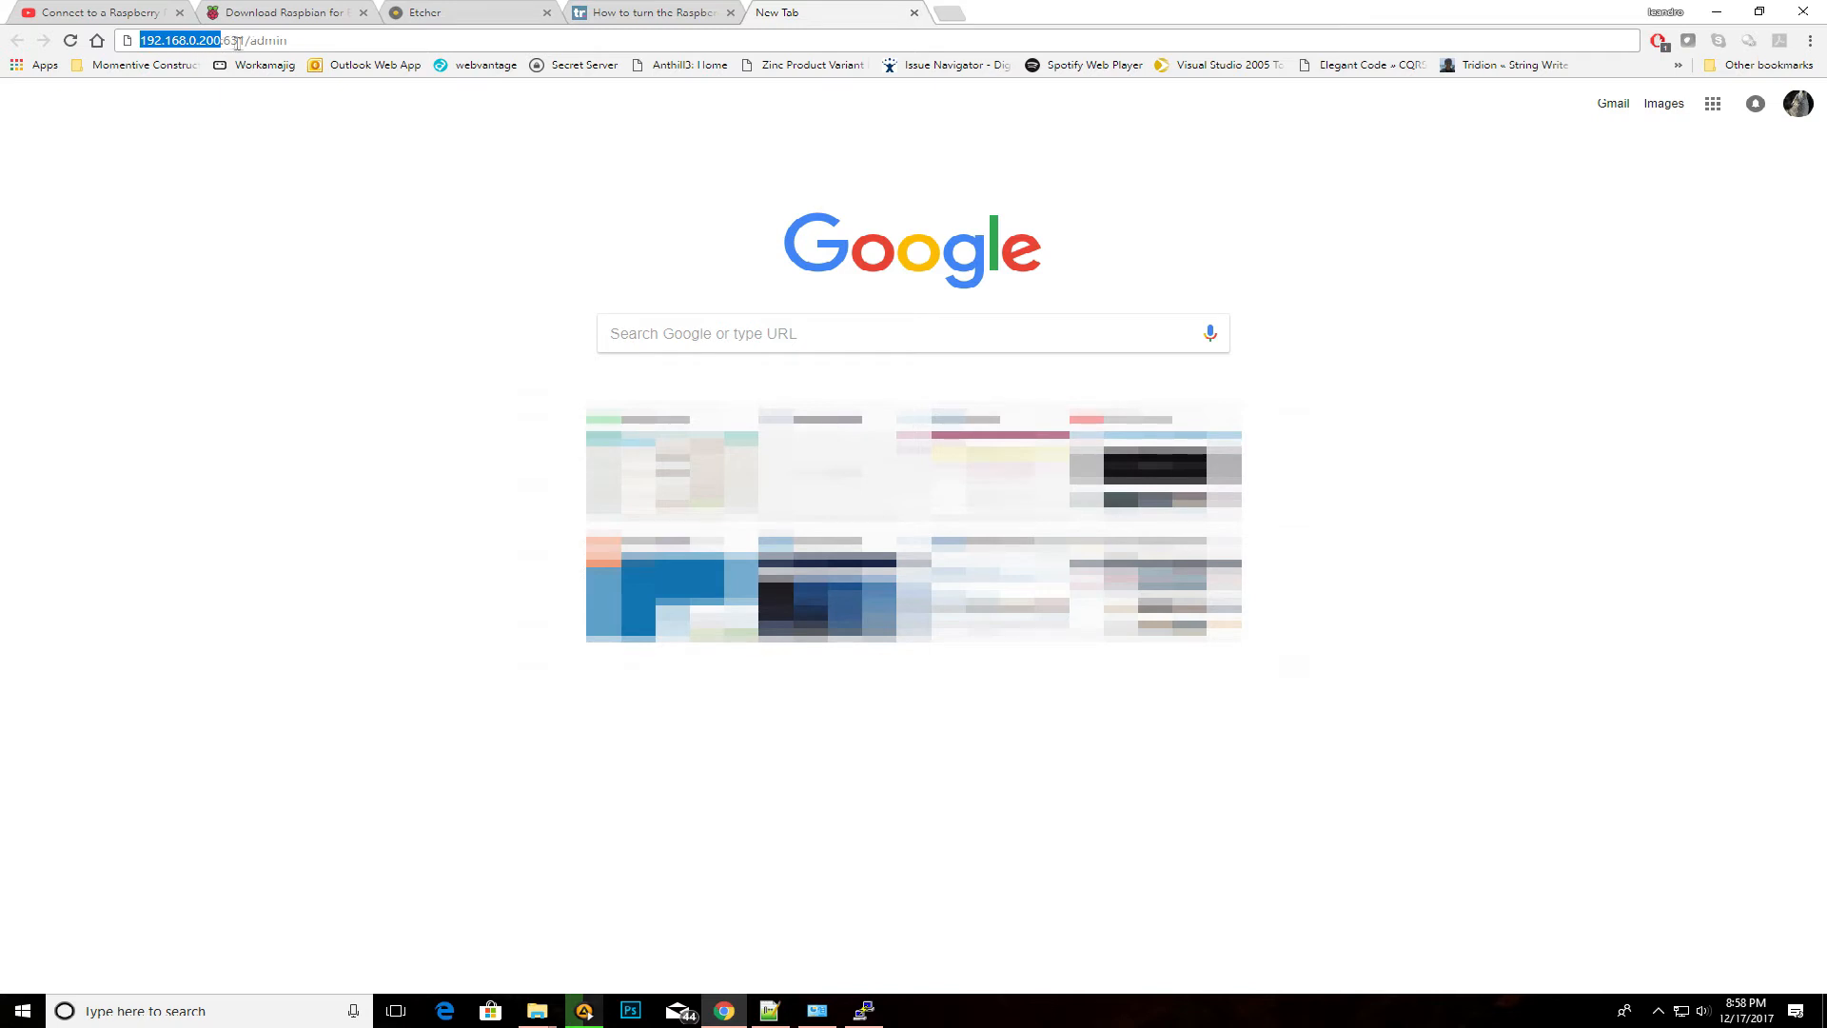
left_click(229, 40)
left_click_drag(223, 40, 137, 40)
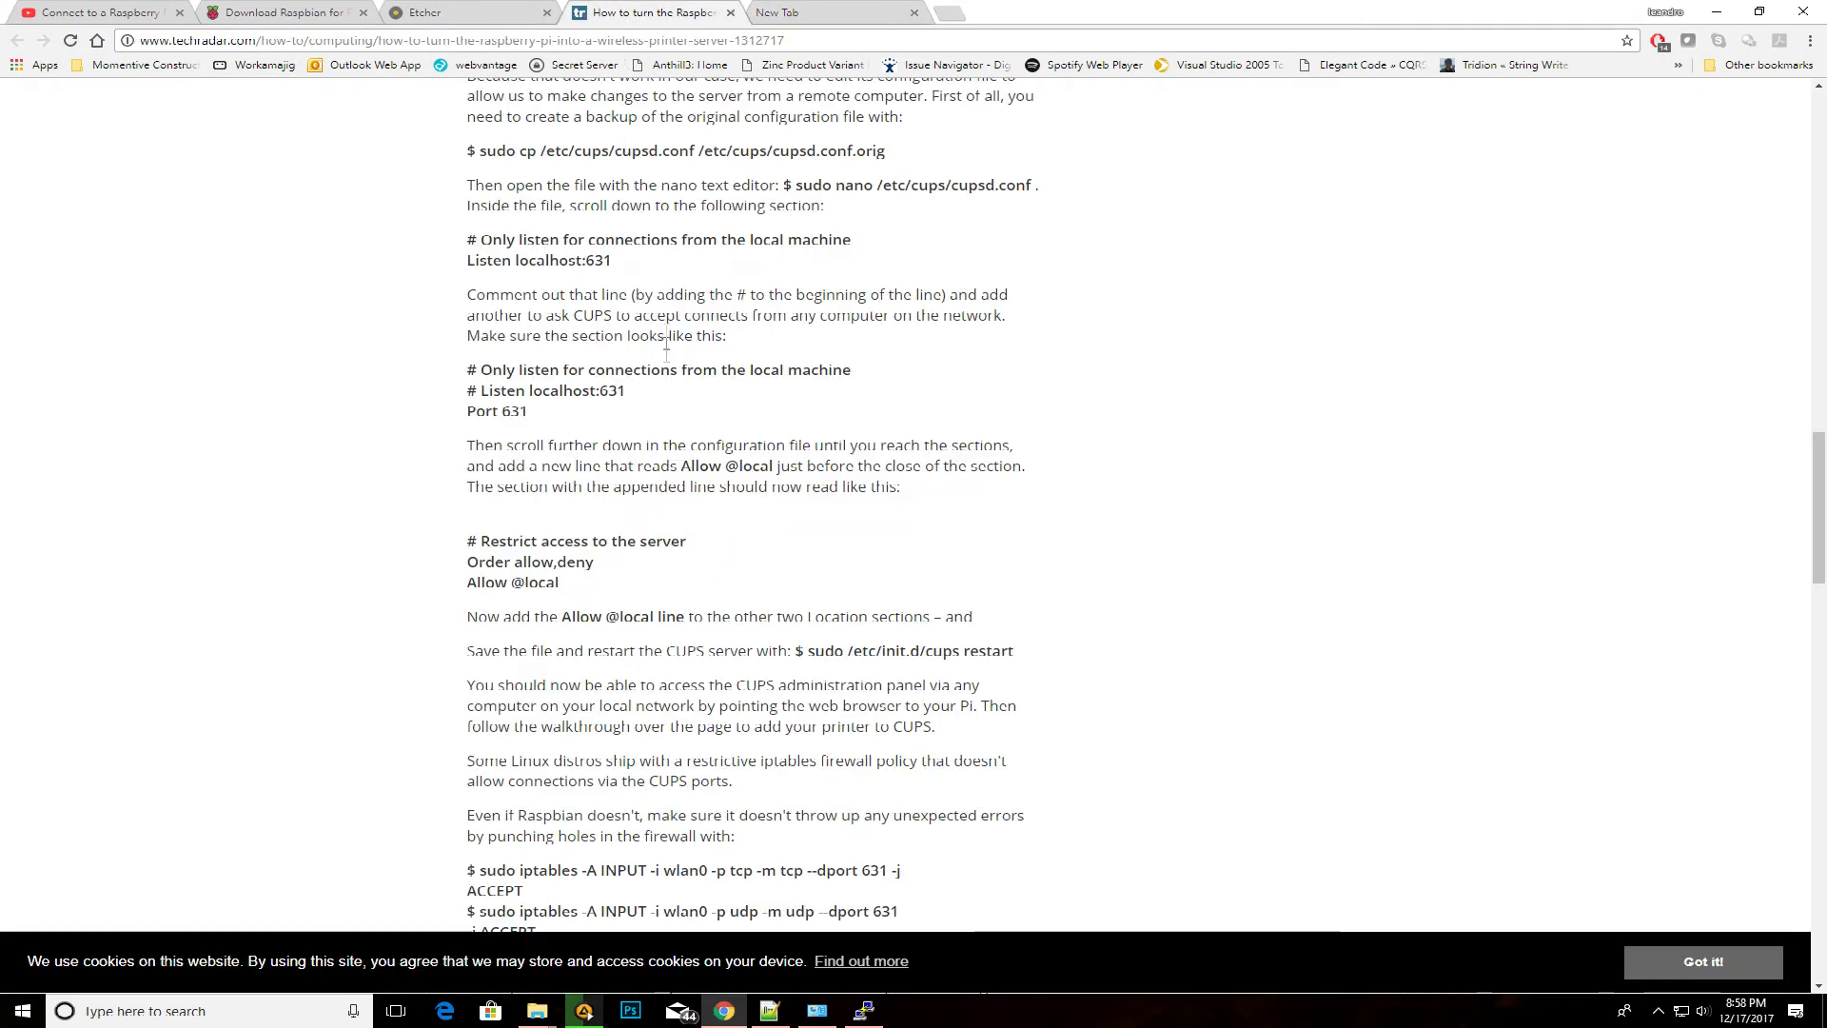
left_click_drag(530, 413, 468, 412)
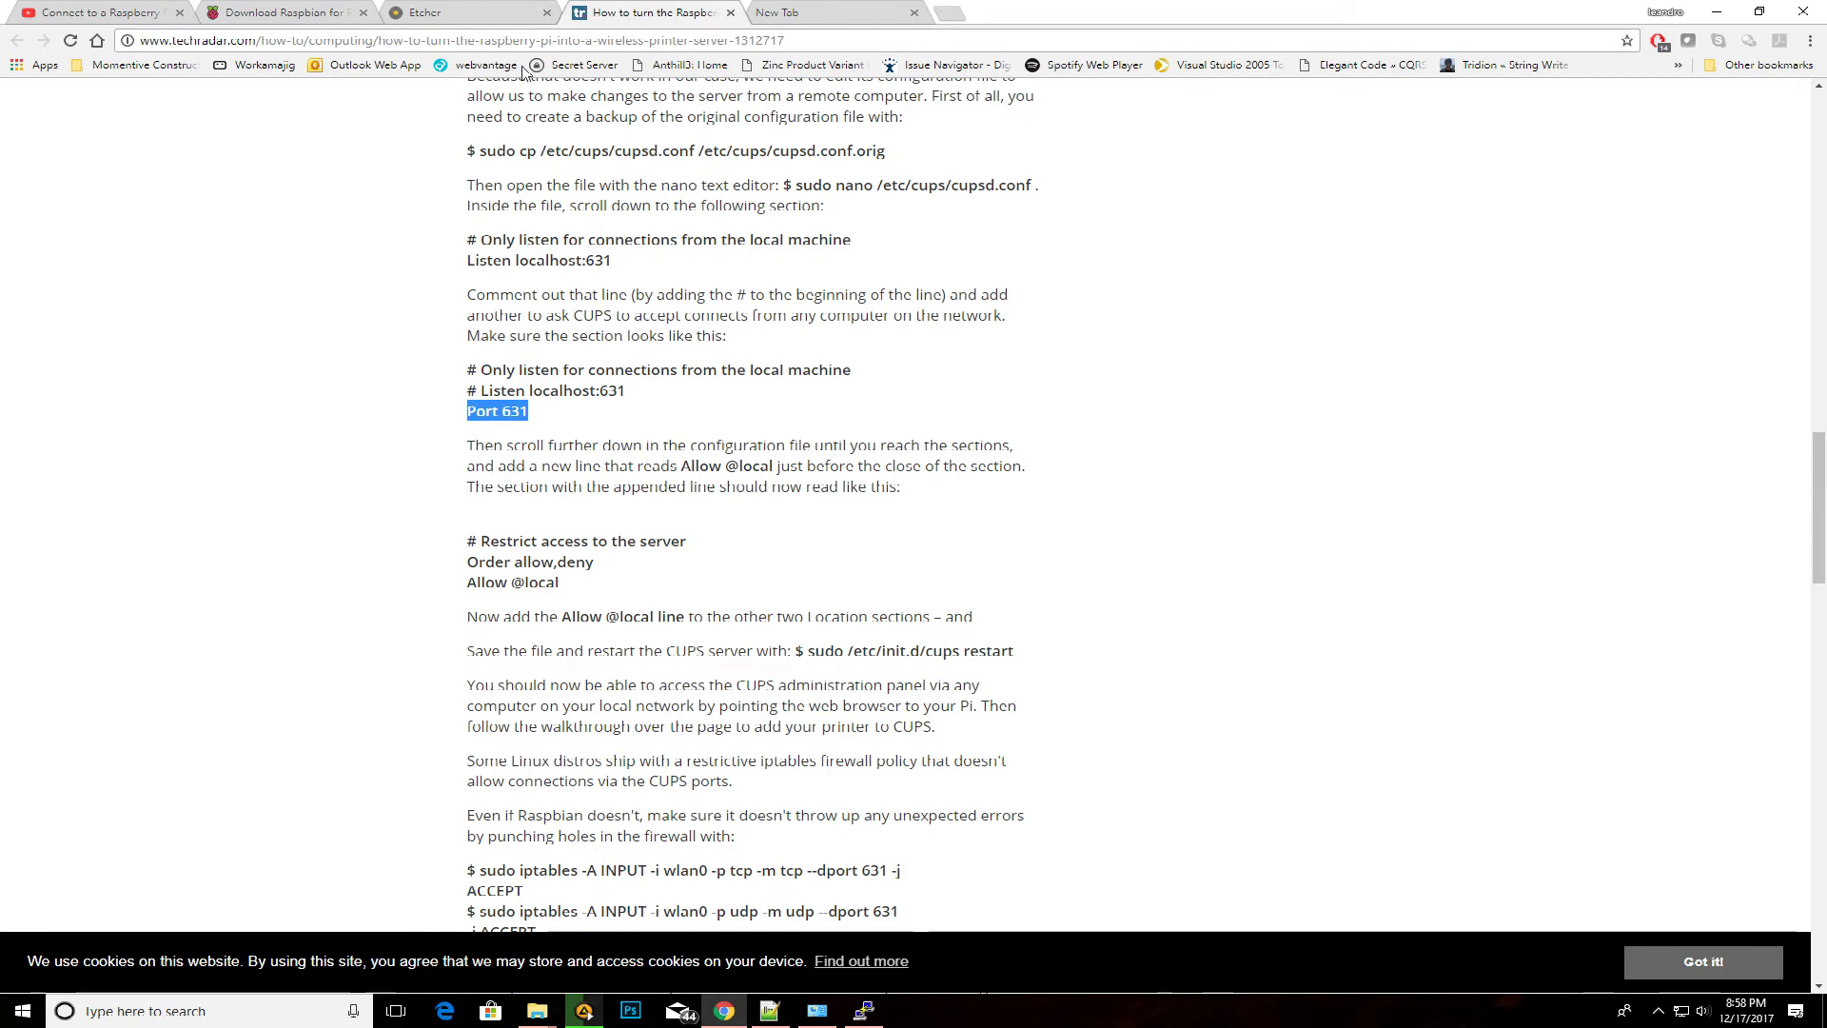
Load the CUPS administration page at 192.168.0.200:631/admin in the new tab
left_click(782, 14)
type("192.168.0.200:631/admin")
left_click(376, 39)
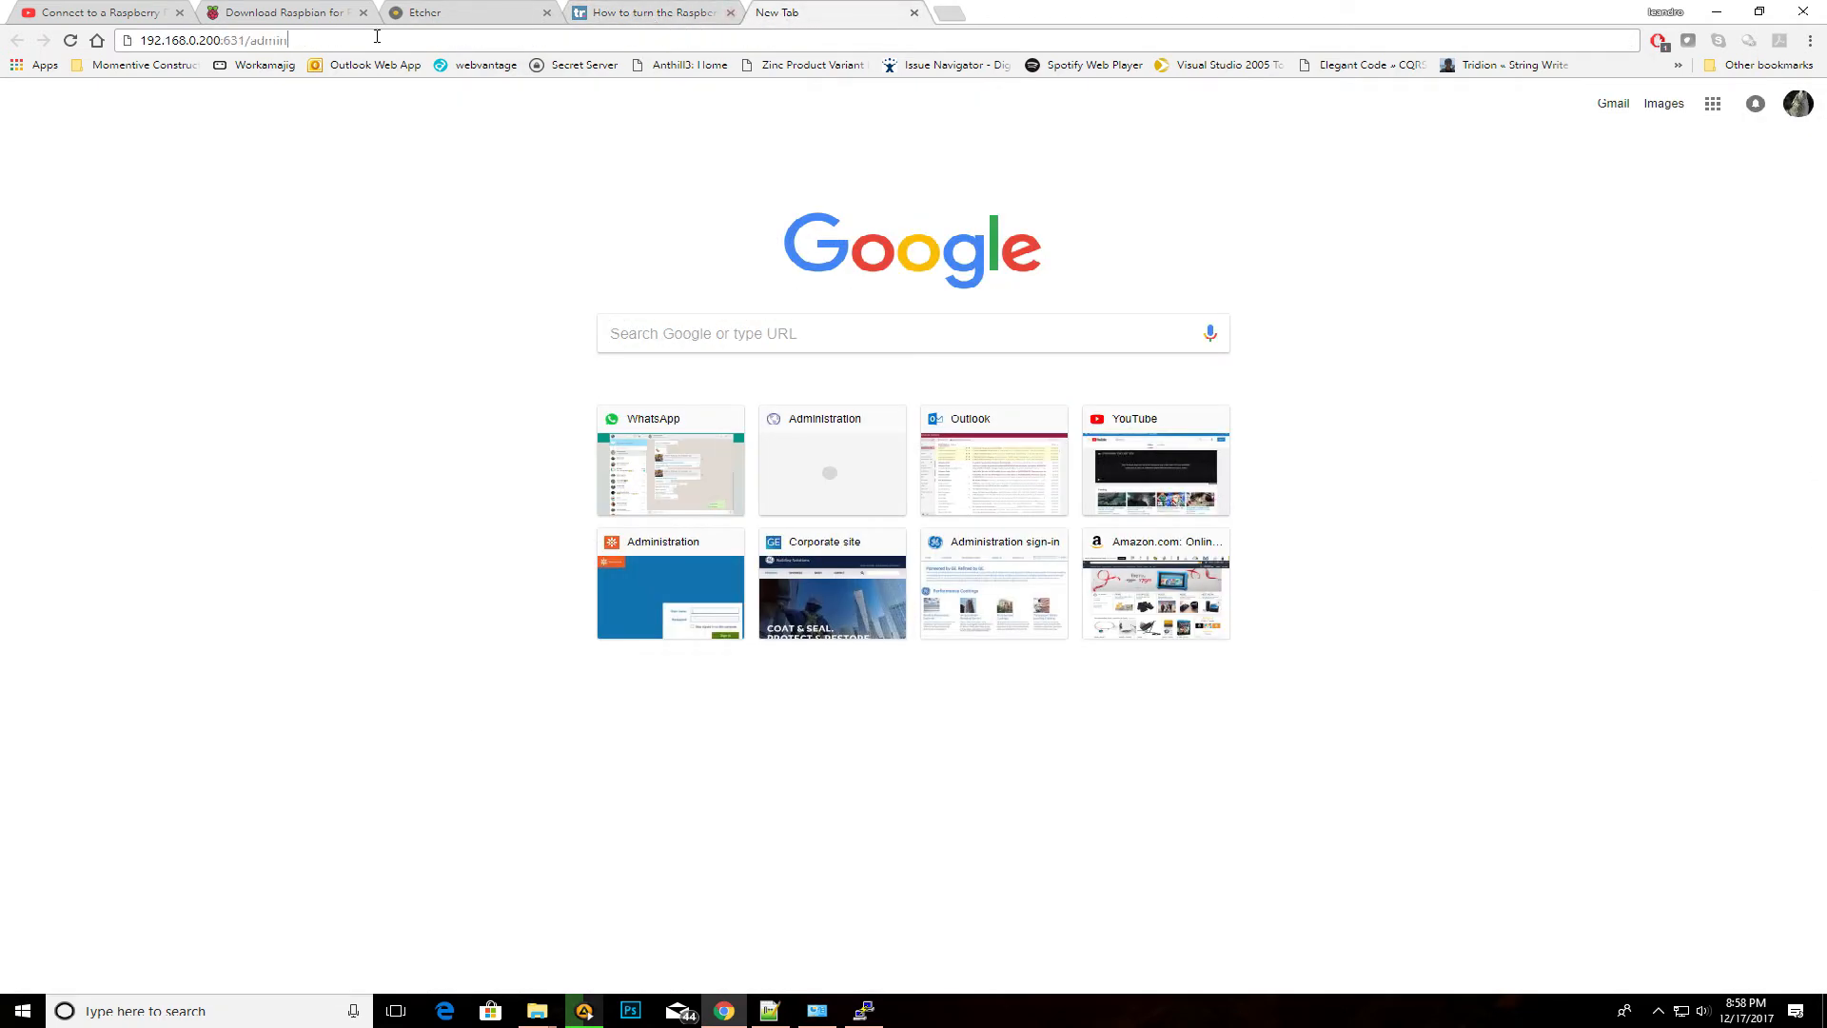
key("Return")
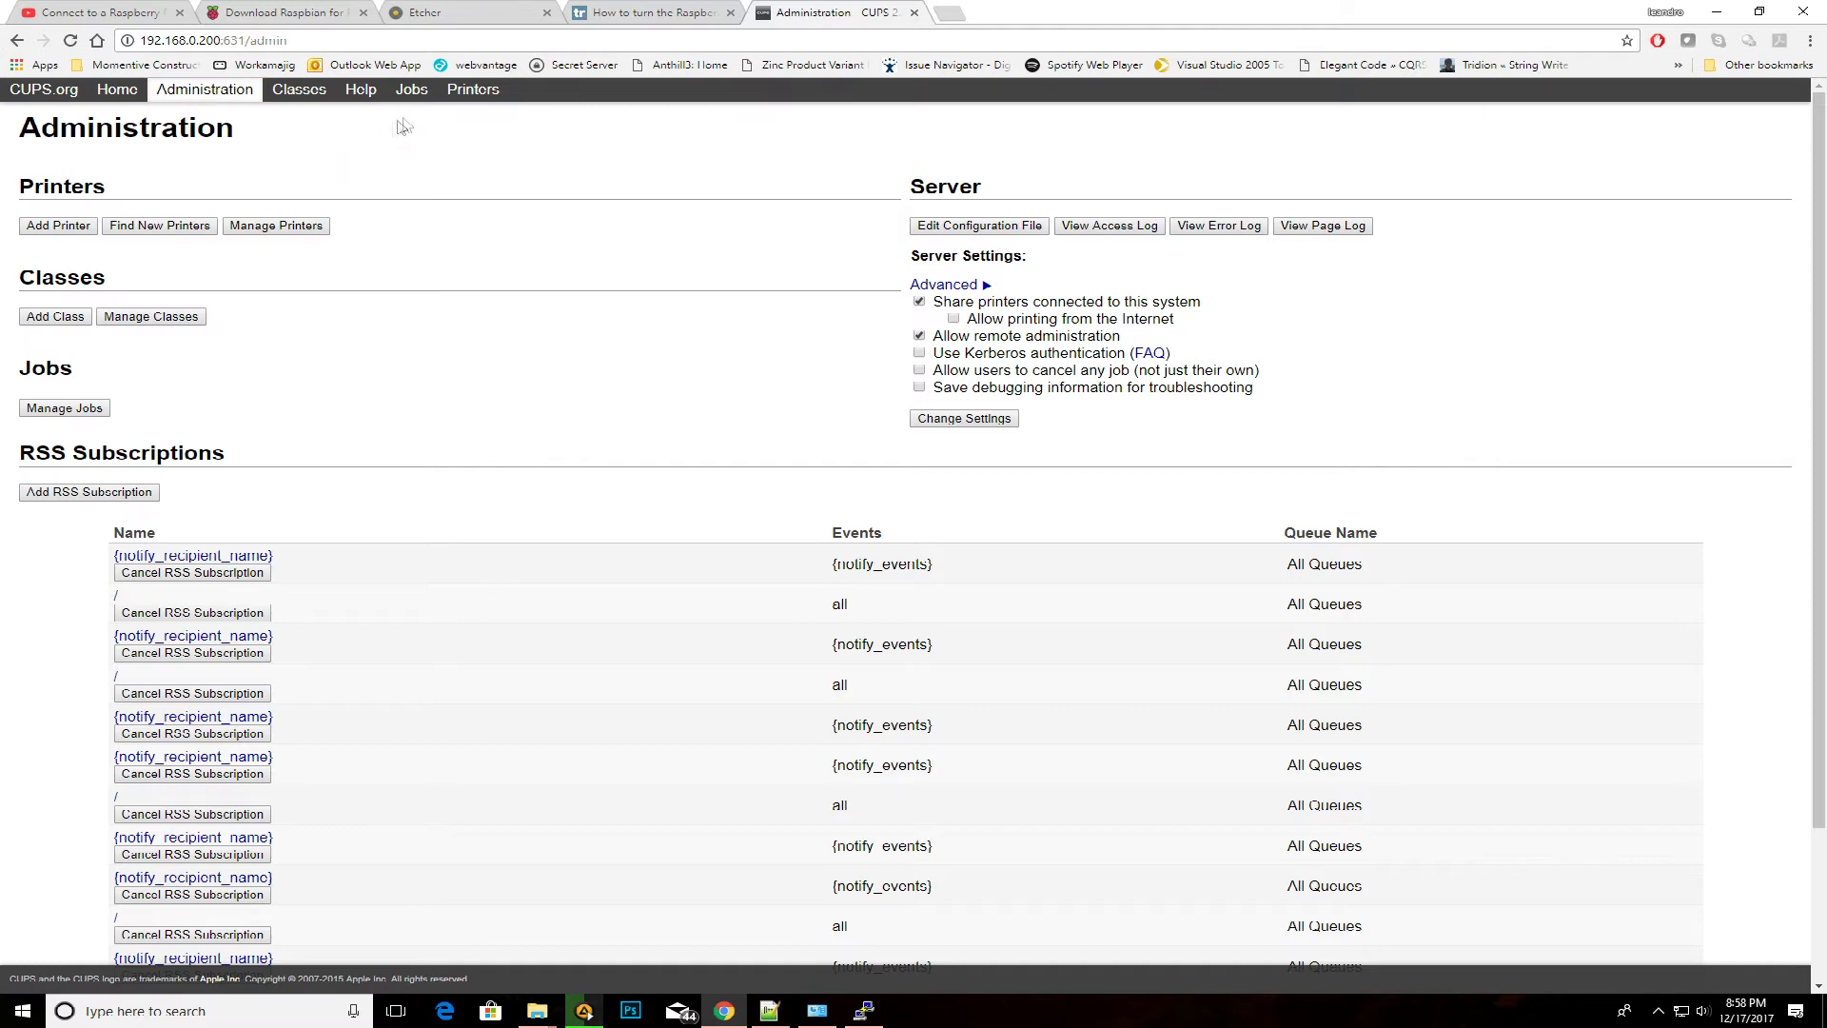
Keep the Printers list in a background tab, start Add Printer from Administration and log in with the Pi's admin credentials
middle_click(472, 88)
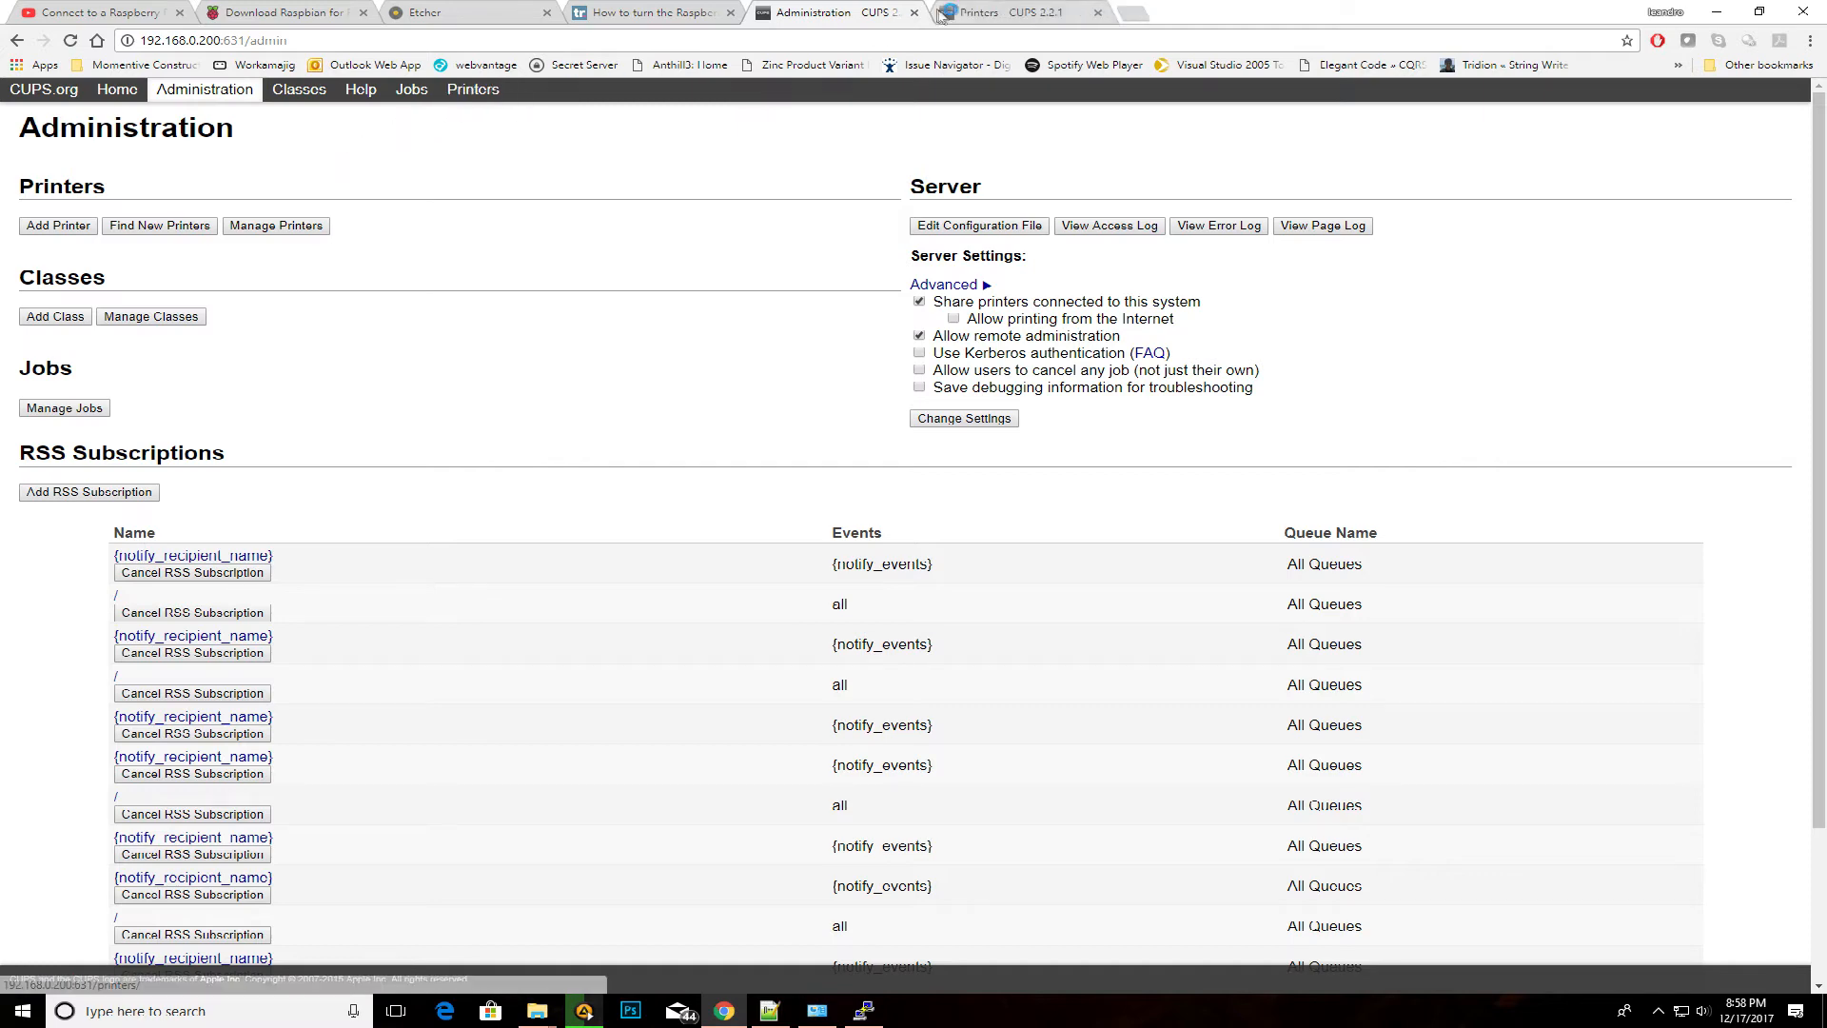
left_click(986, 12)
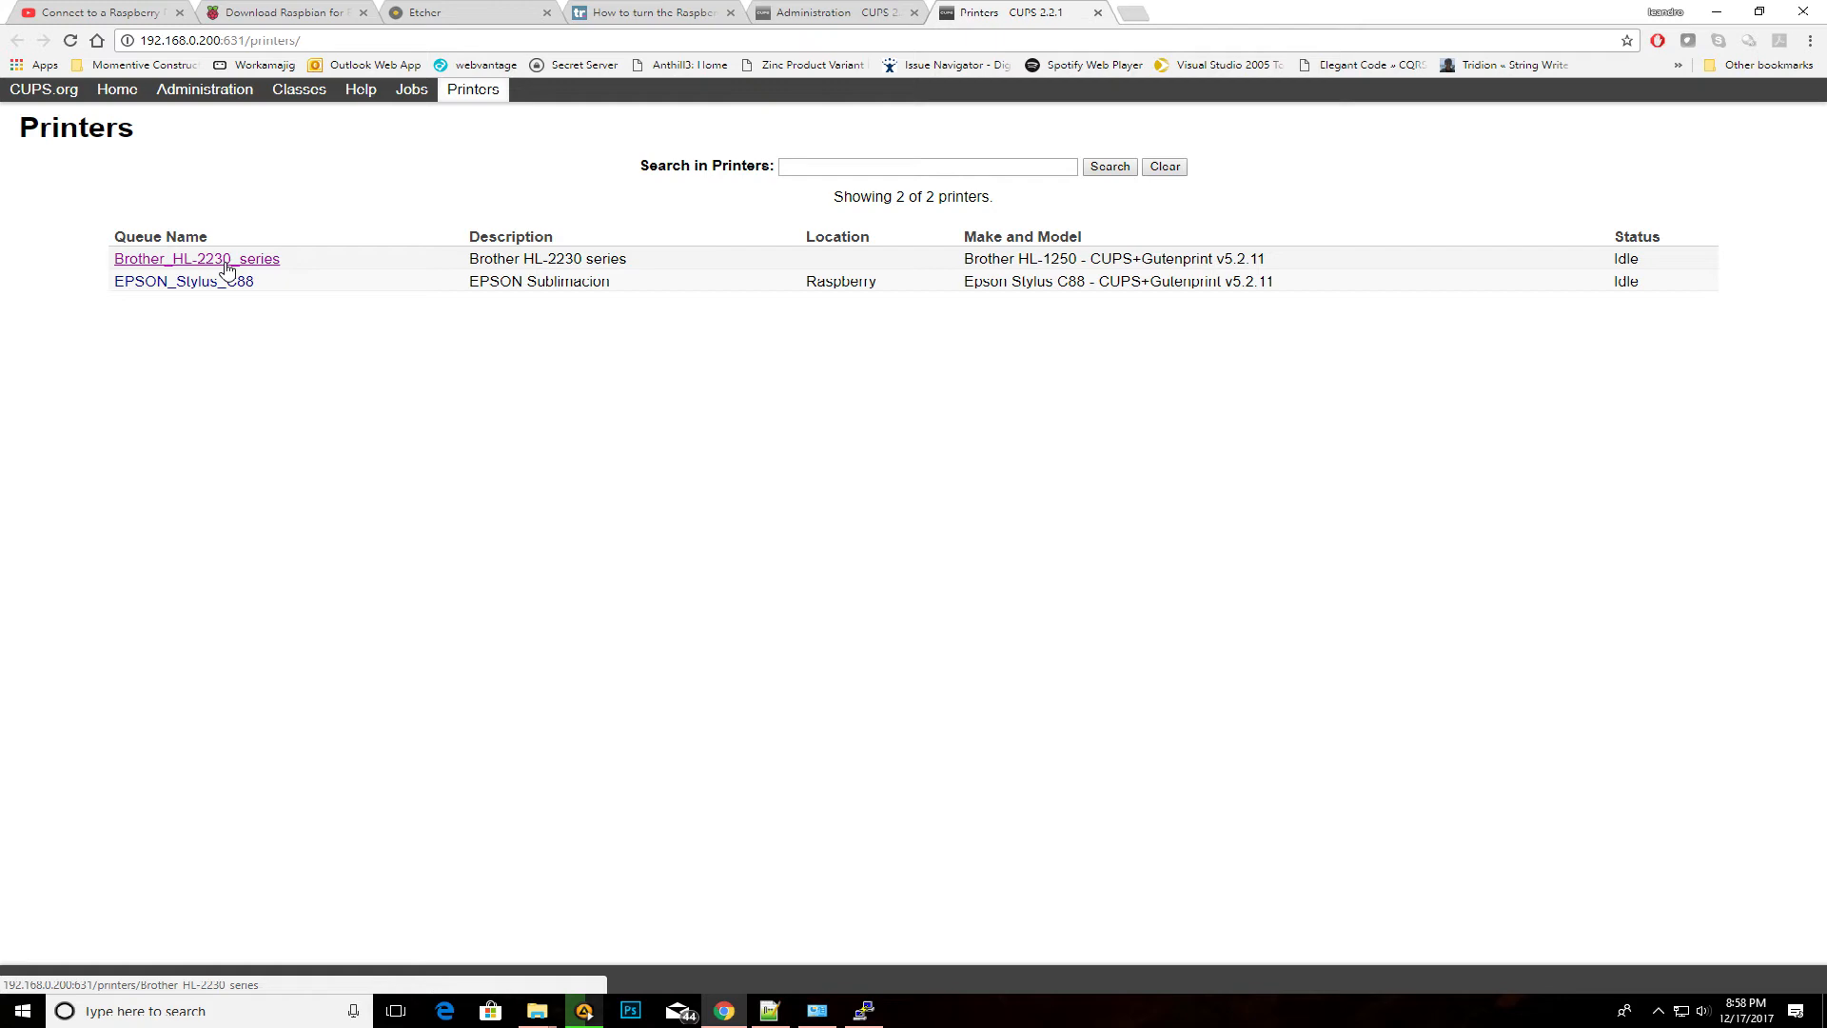
left_click(810, 14)
left_click(58, 225)
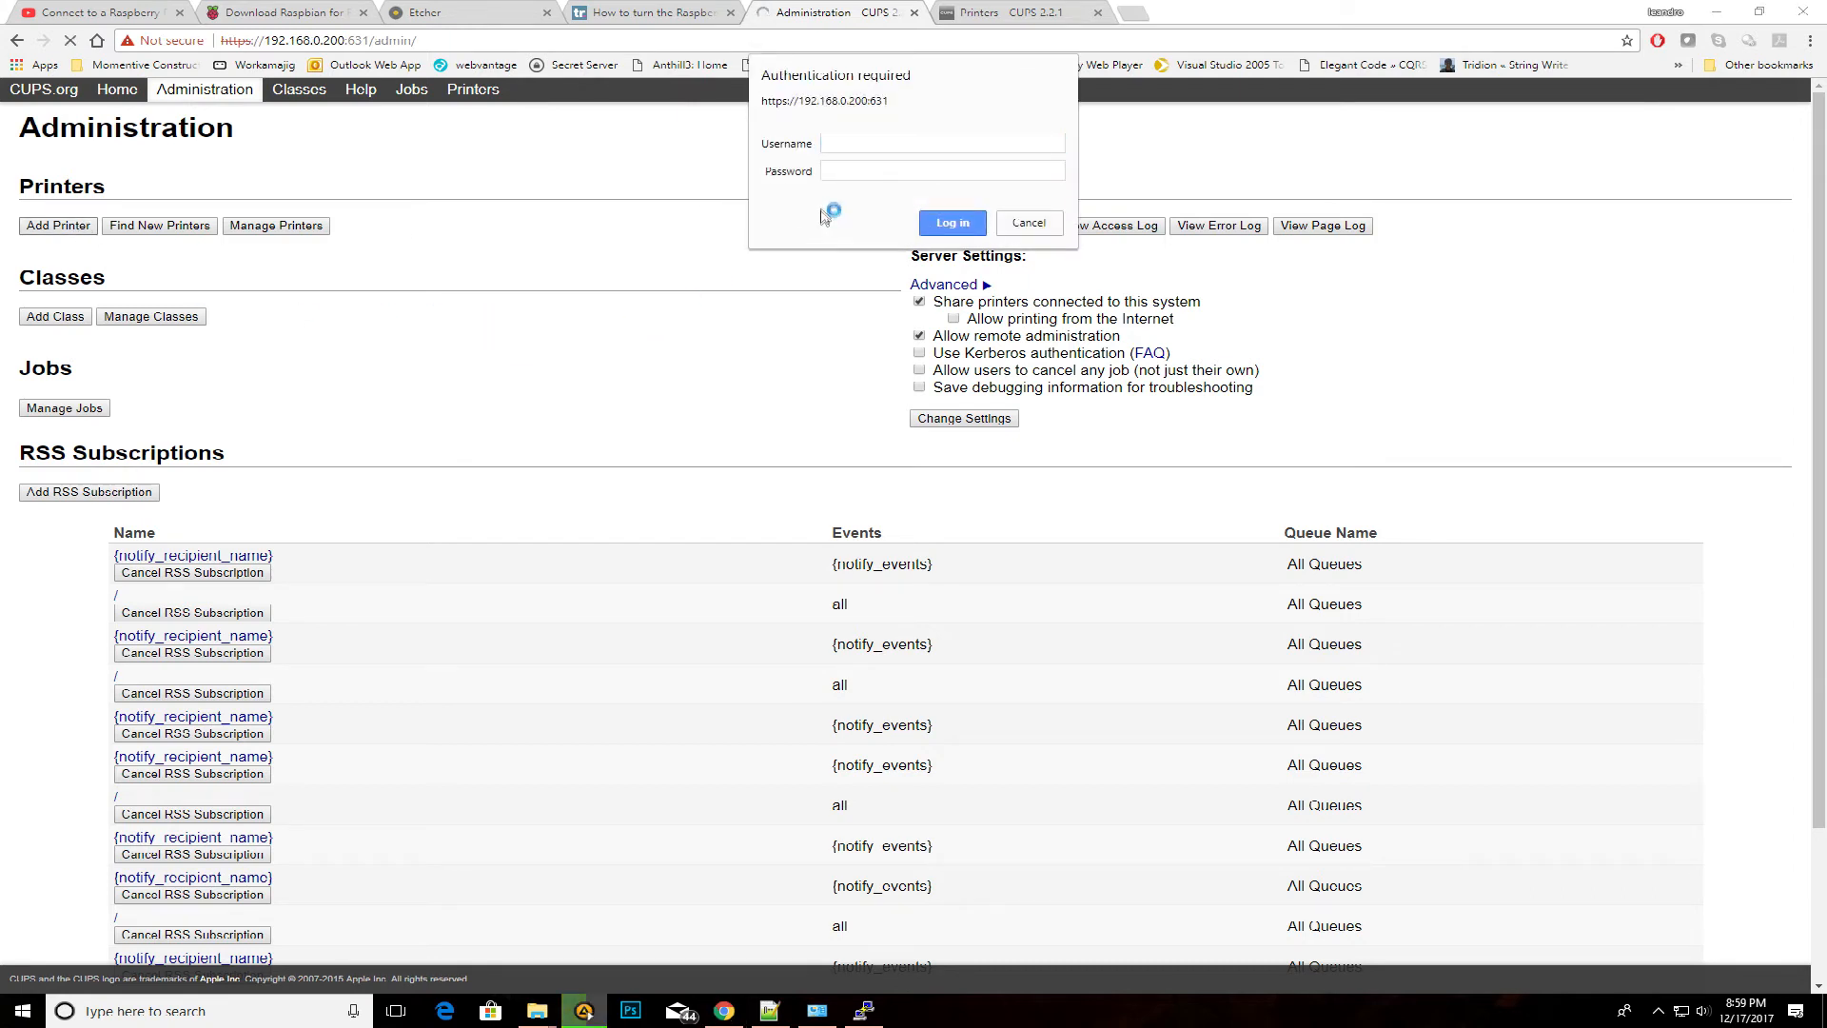
type("pi")
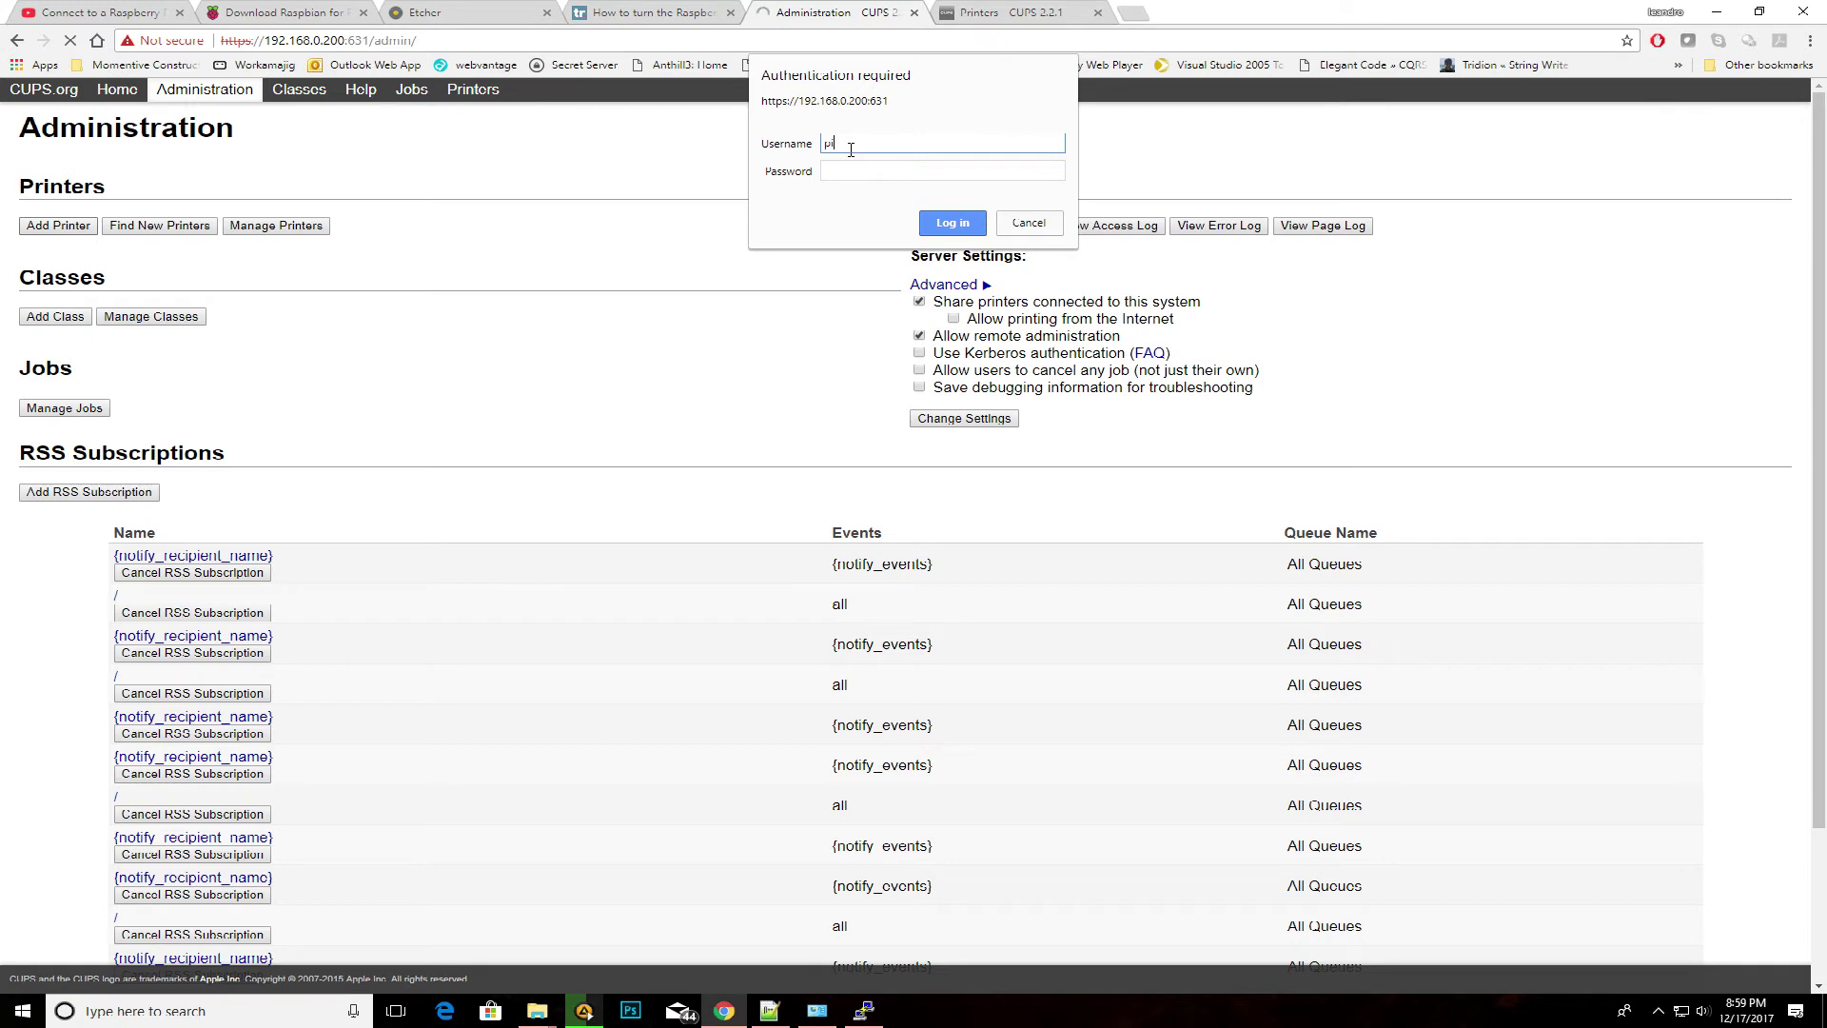
key("Tab")
type("berry")
left_click(951, 224)
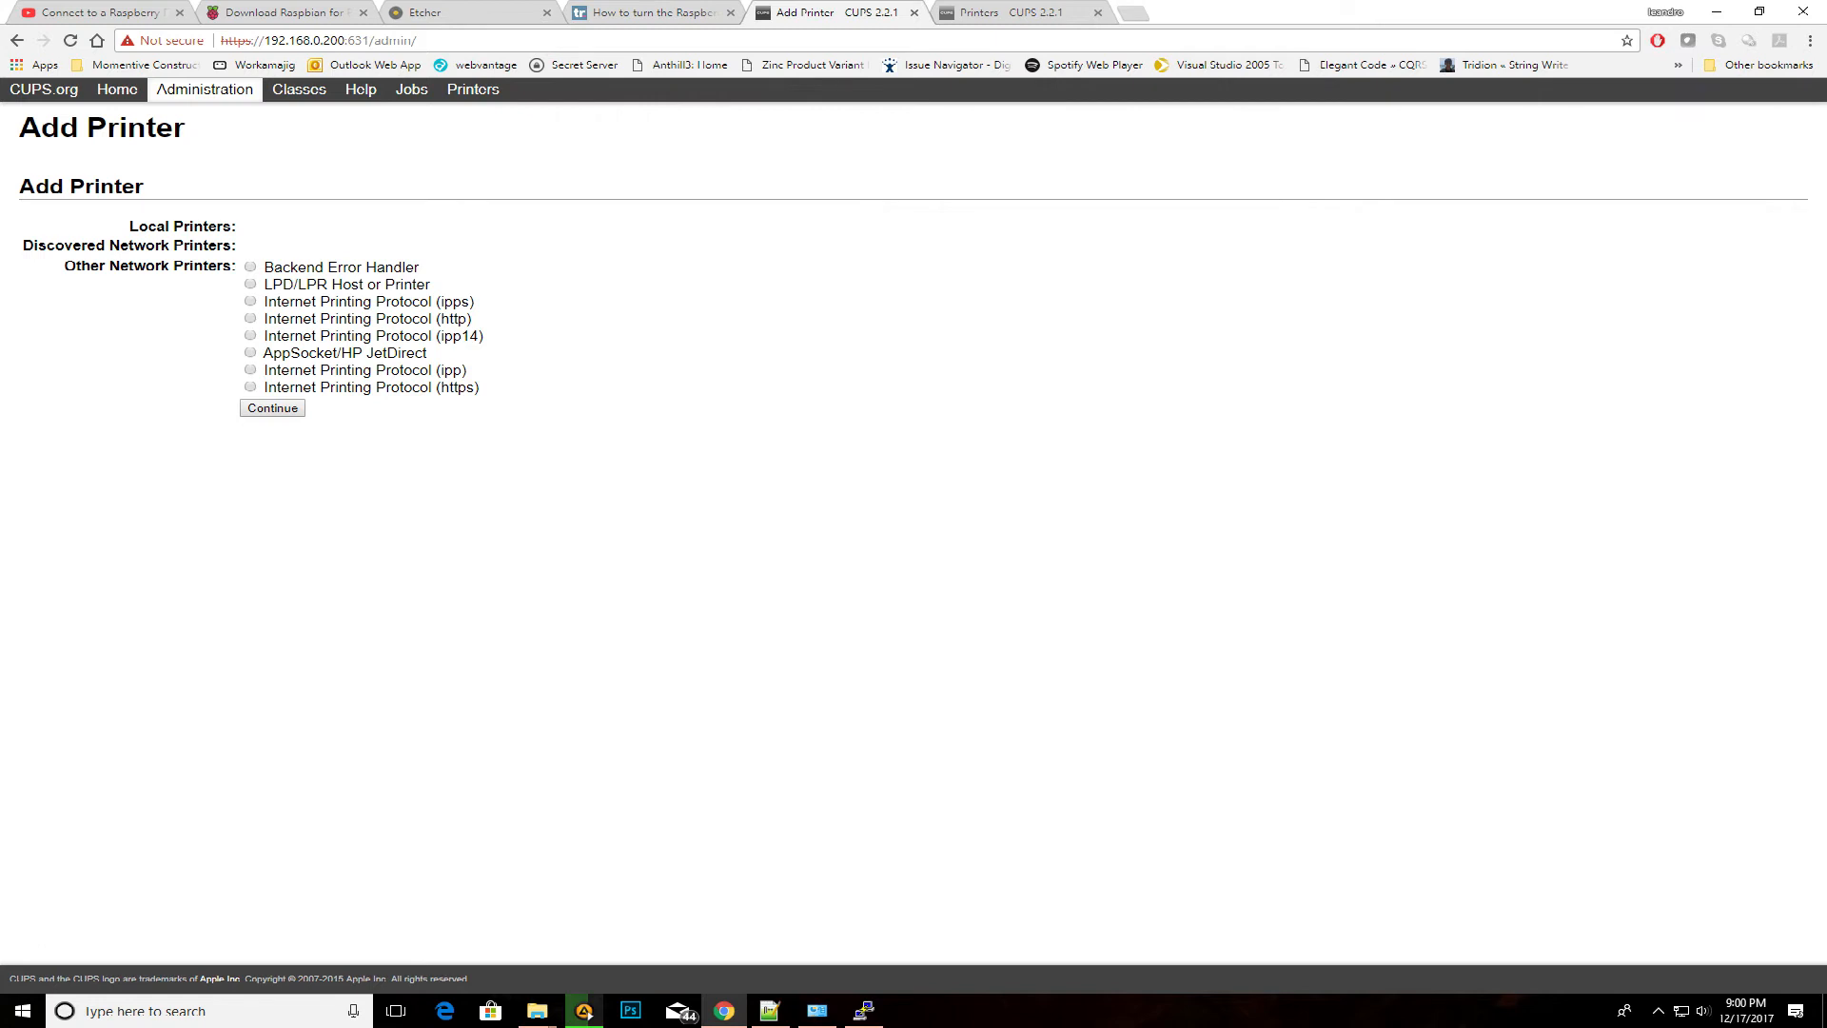
Choose the detected local Brother HL-2230 series printer and continue to its details form
left_click(584, 1011)
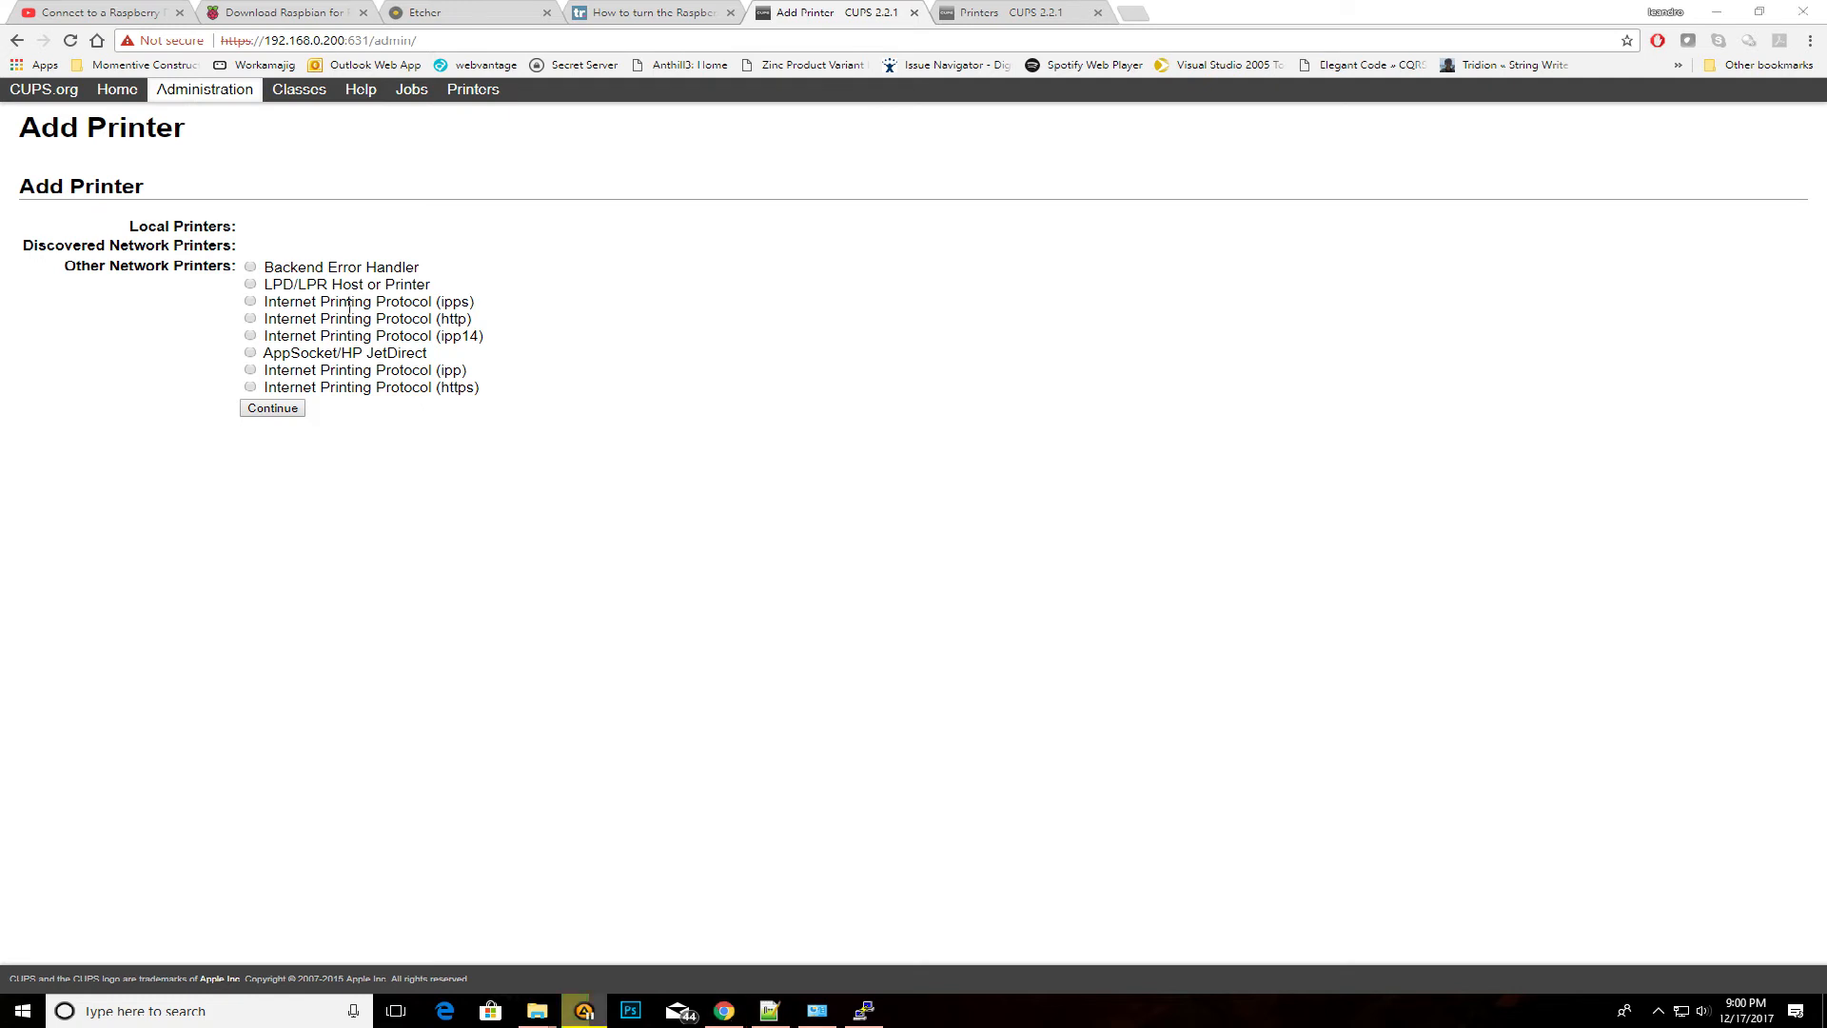
left_click_drag(263, 227, 594, 230)
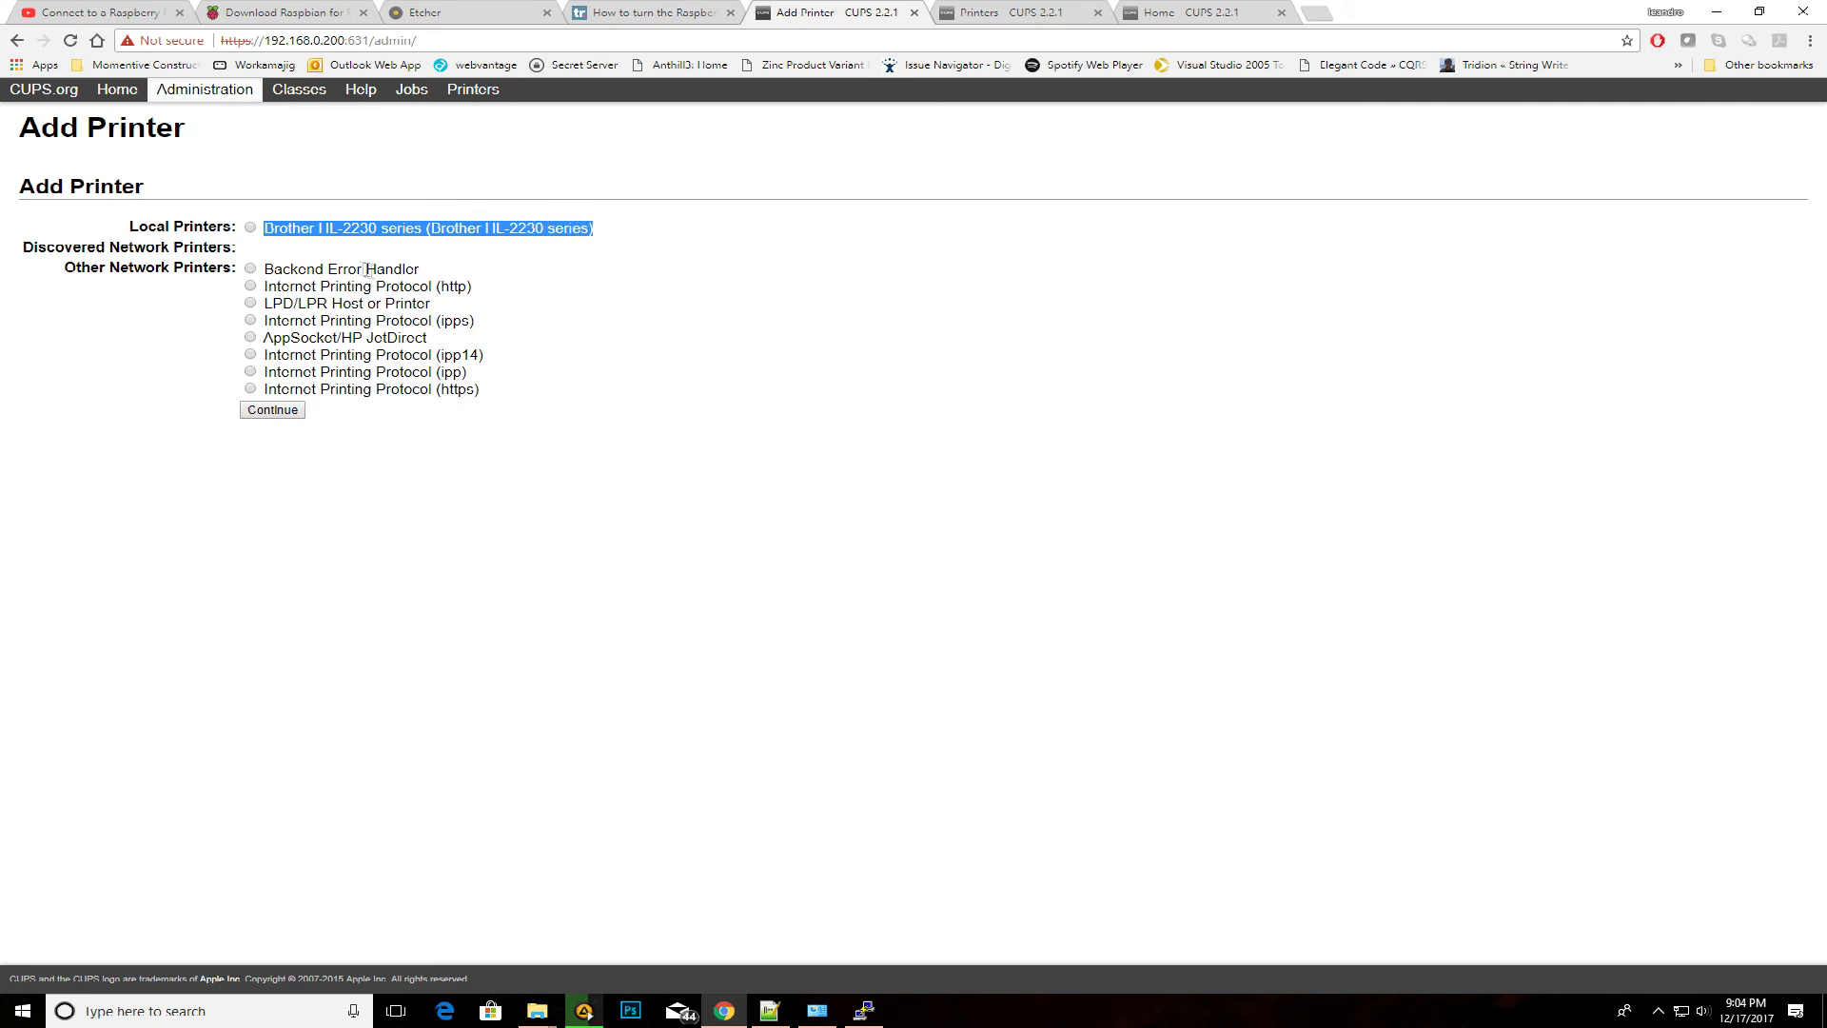
left_click(355, 353)
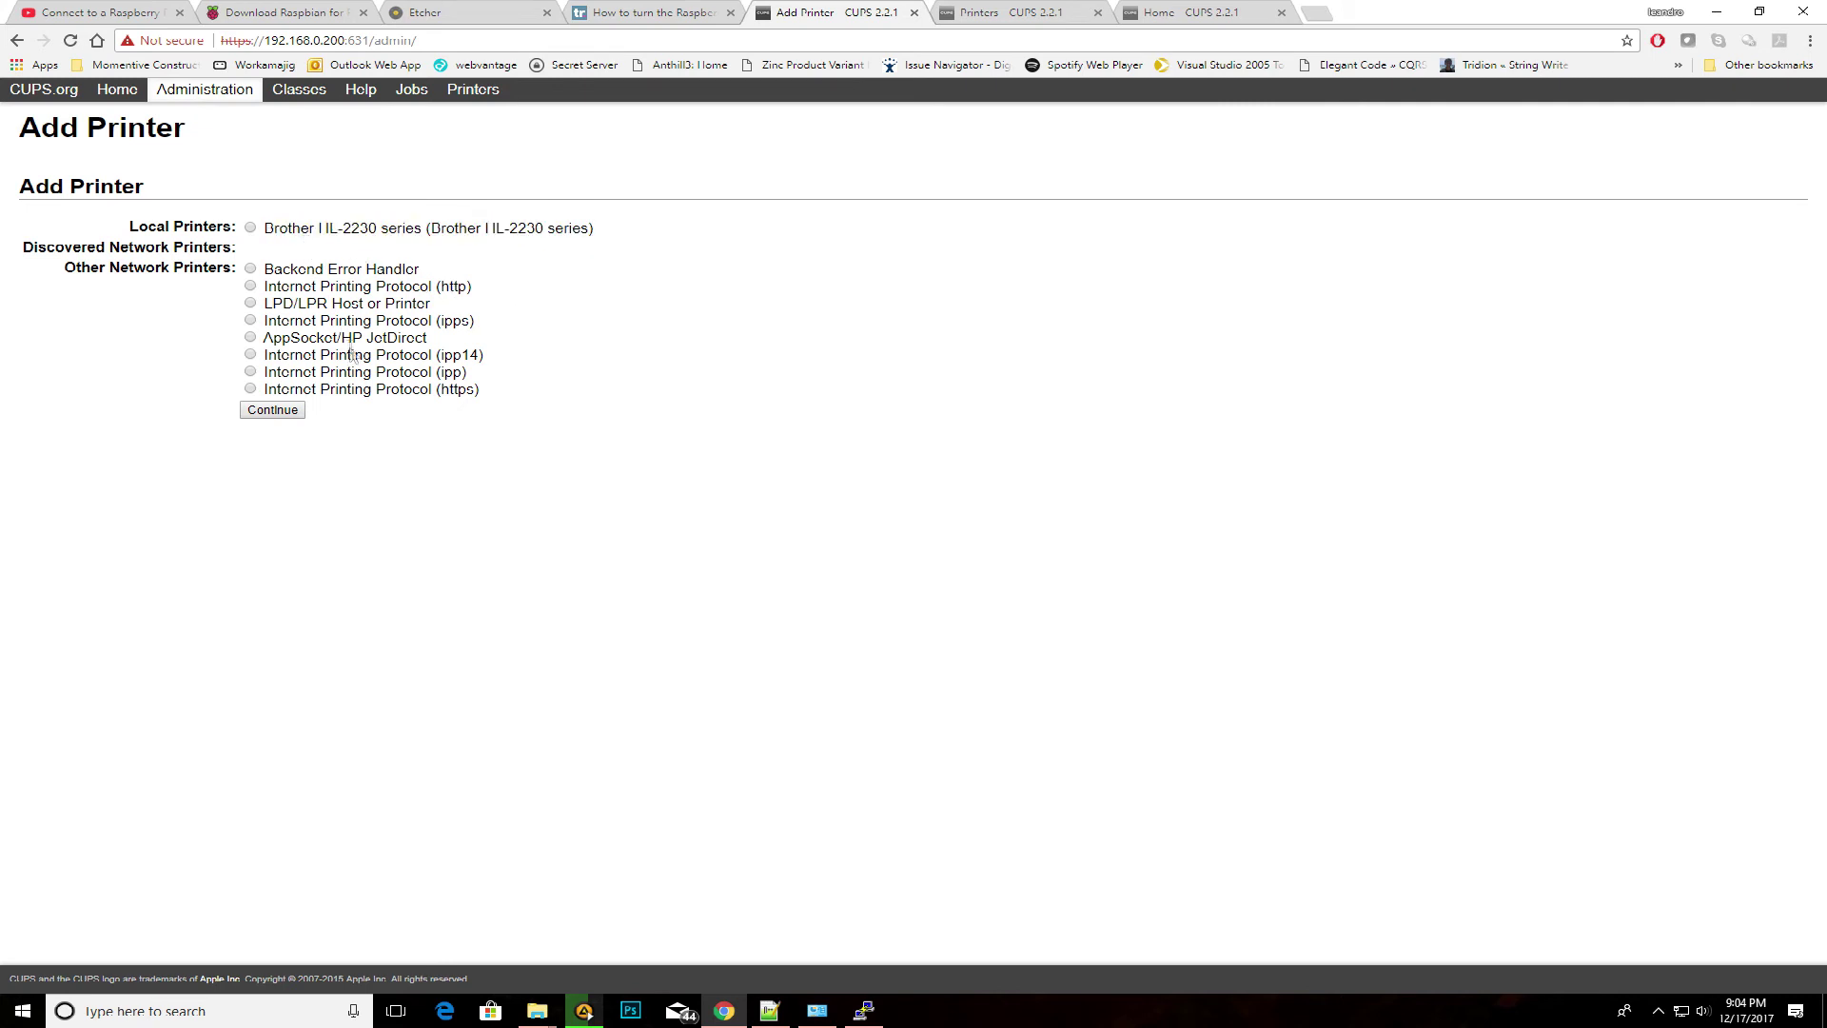
left_click(250, 229)
left_click(289, 418)
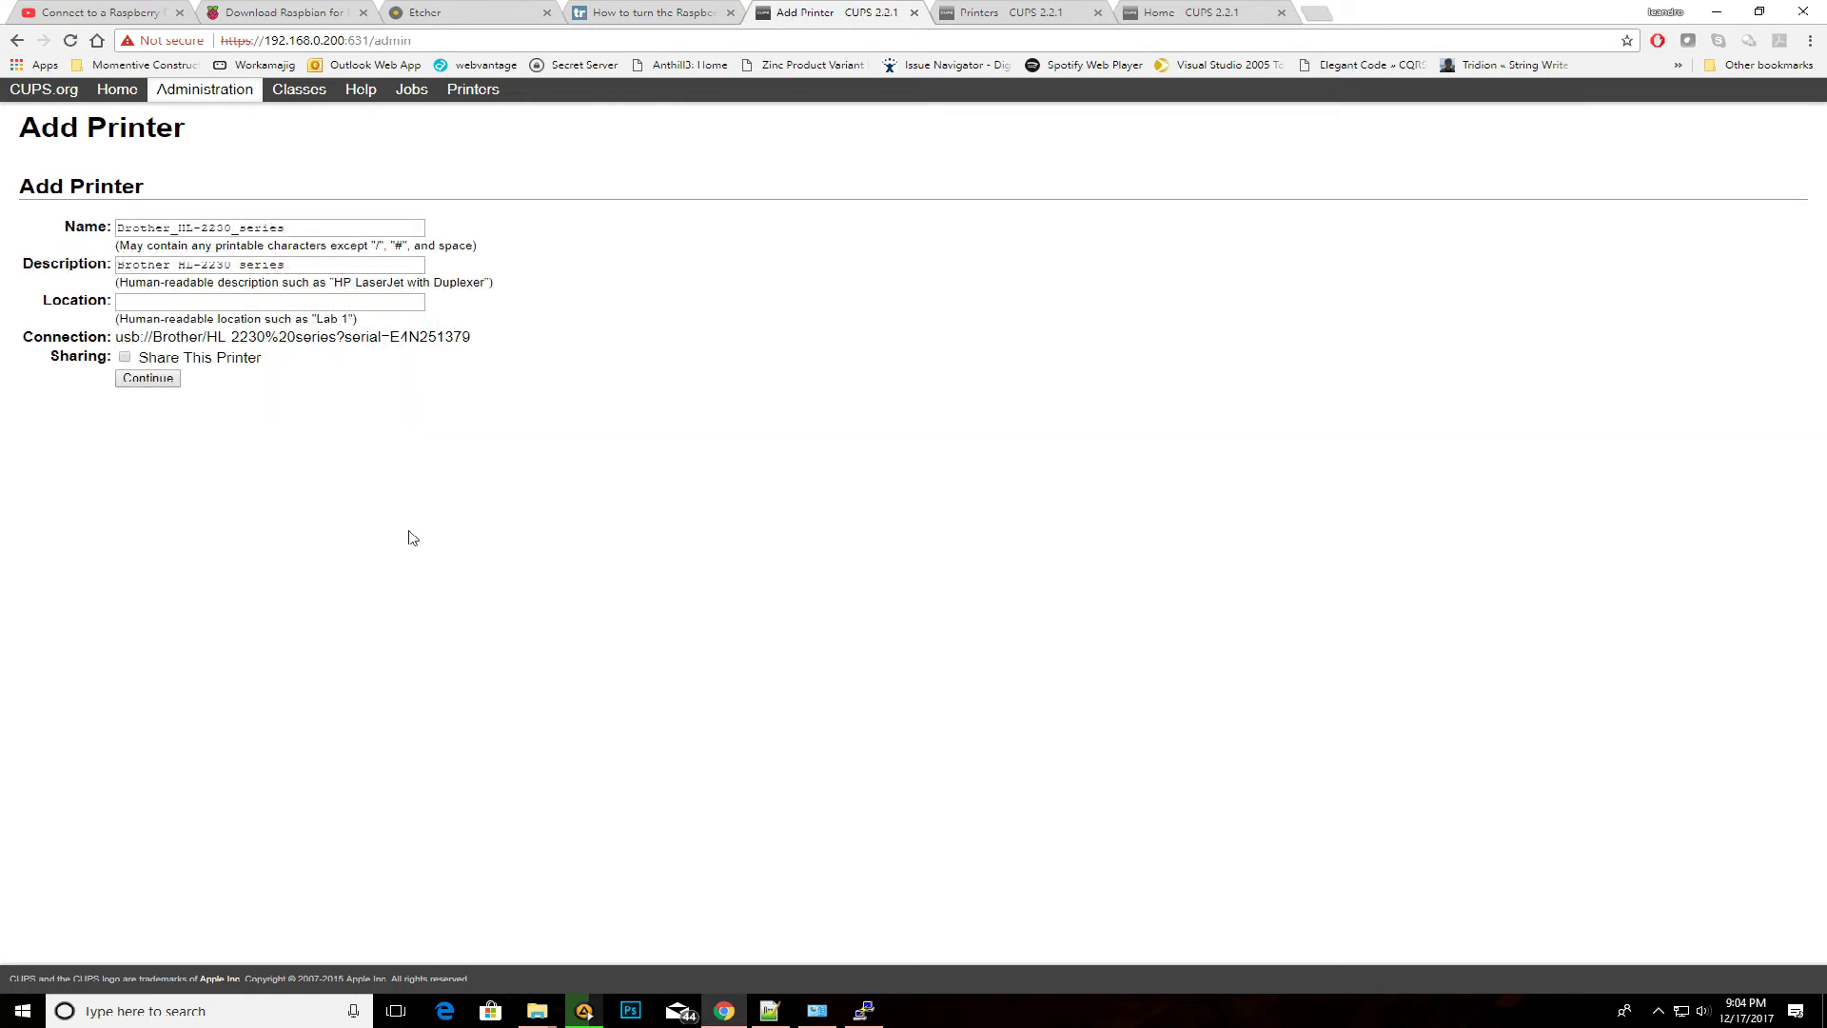
Name and describe it as Brother_HL-2230_series2, enable Share This Printer and continue
left_click(292, 228)
type("2")
left_click(291, 266)
type("2")
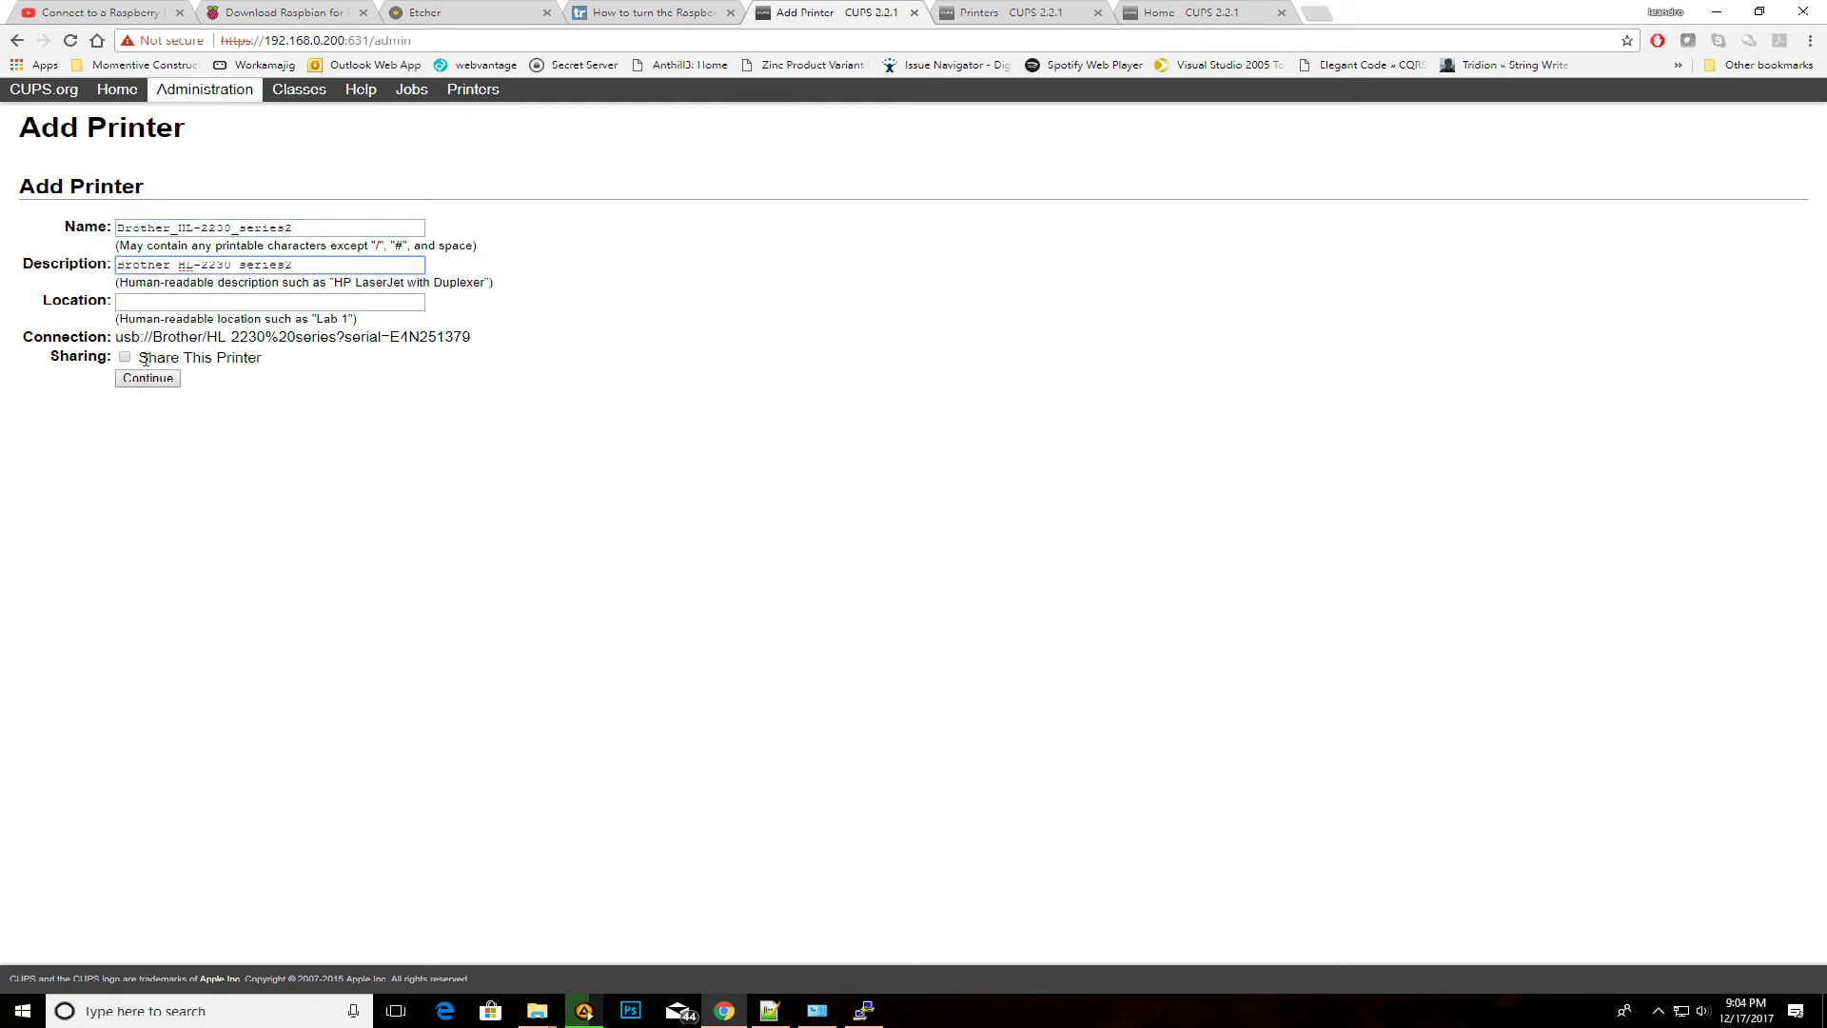
left_click(126, 358)
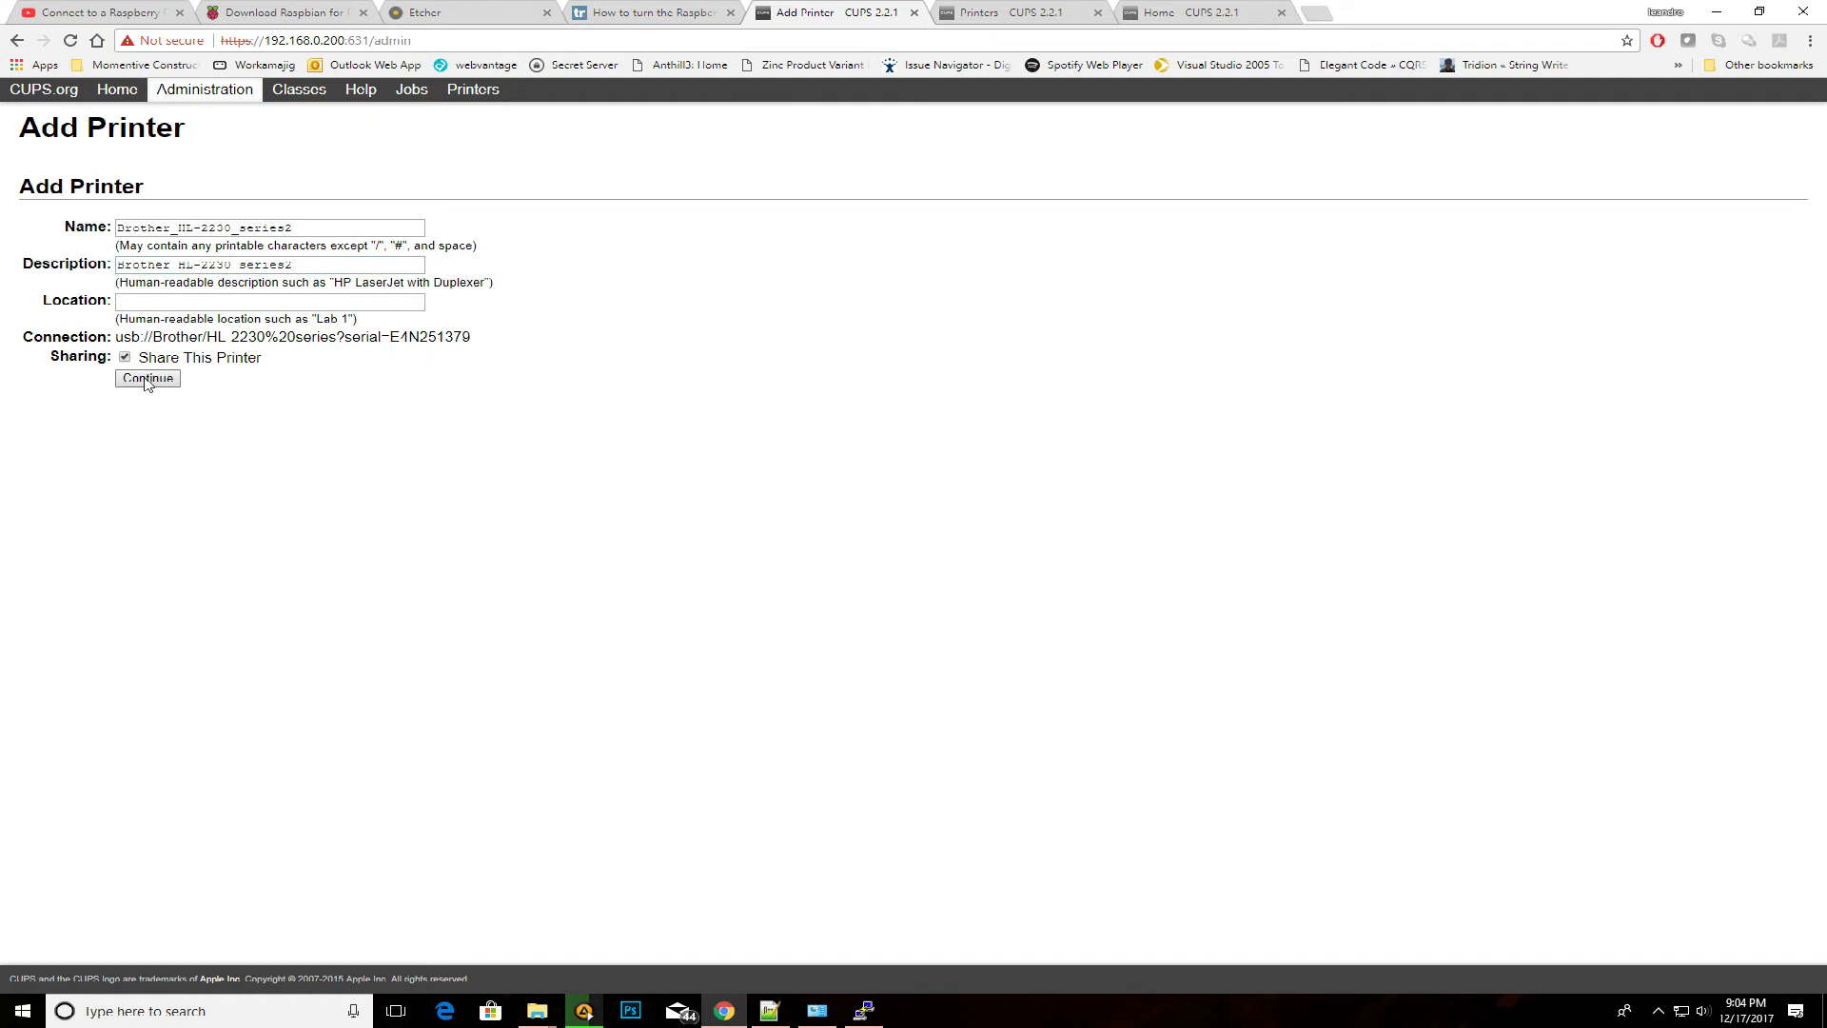
left_click(153, 378)
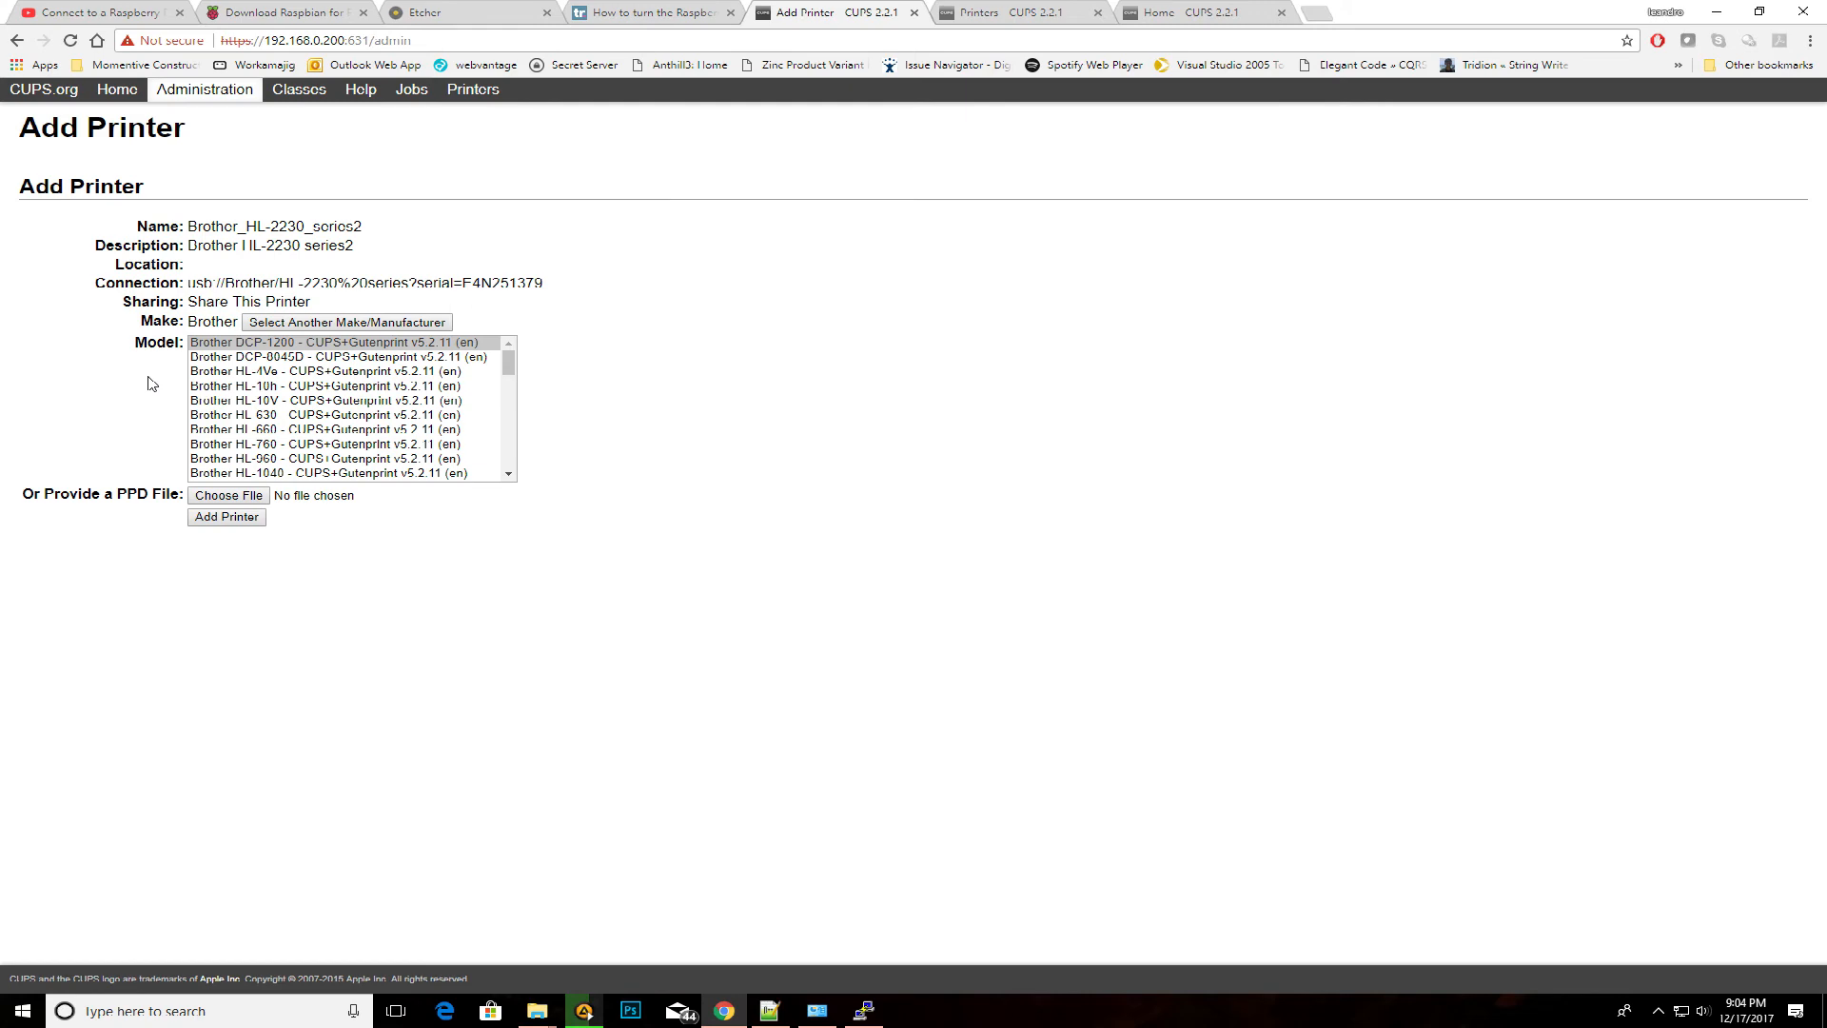
left_click_drag(509, 361, 508, 416)
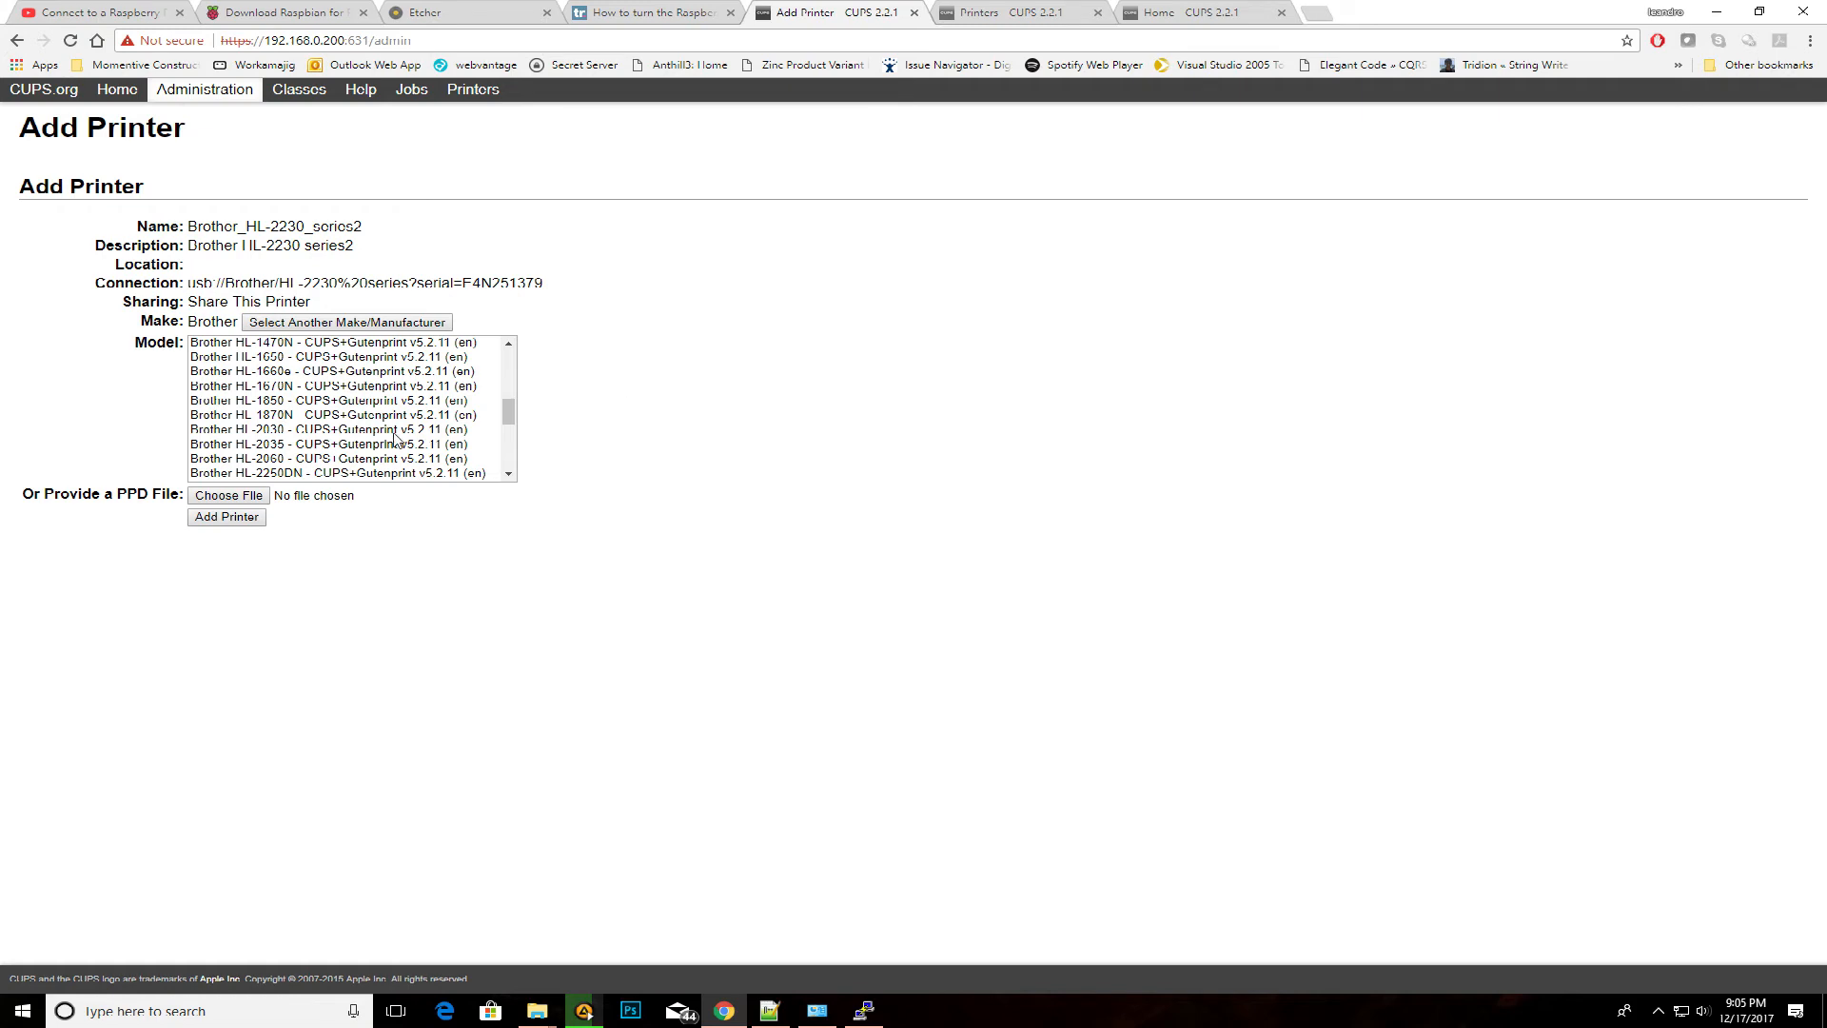
scroll(397, 438, "down", 1)
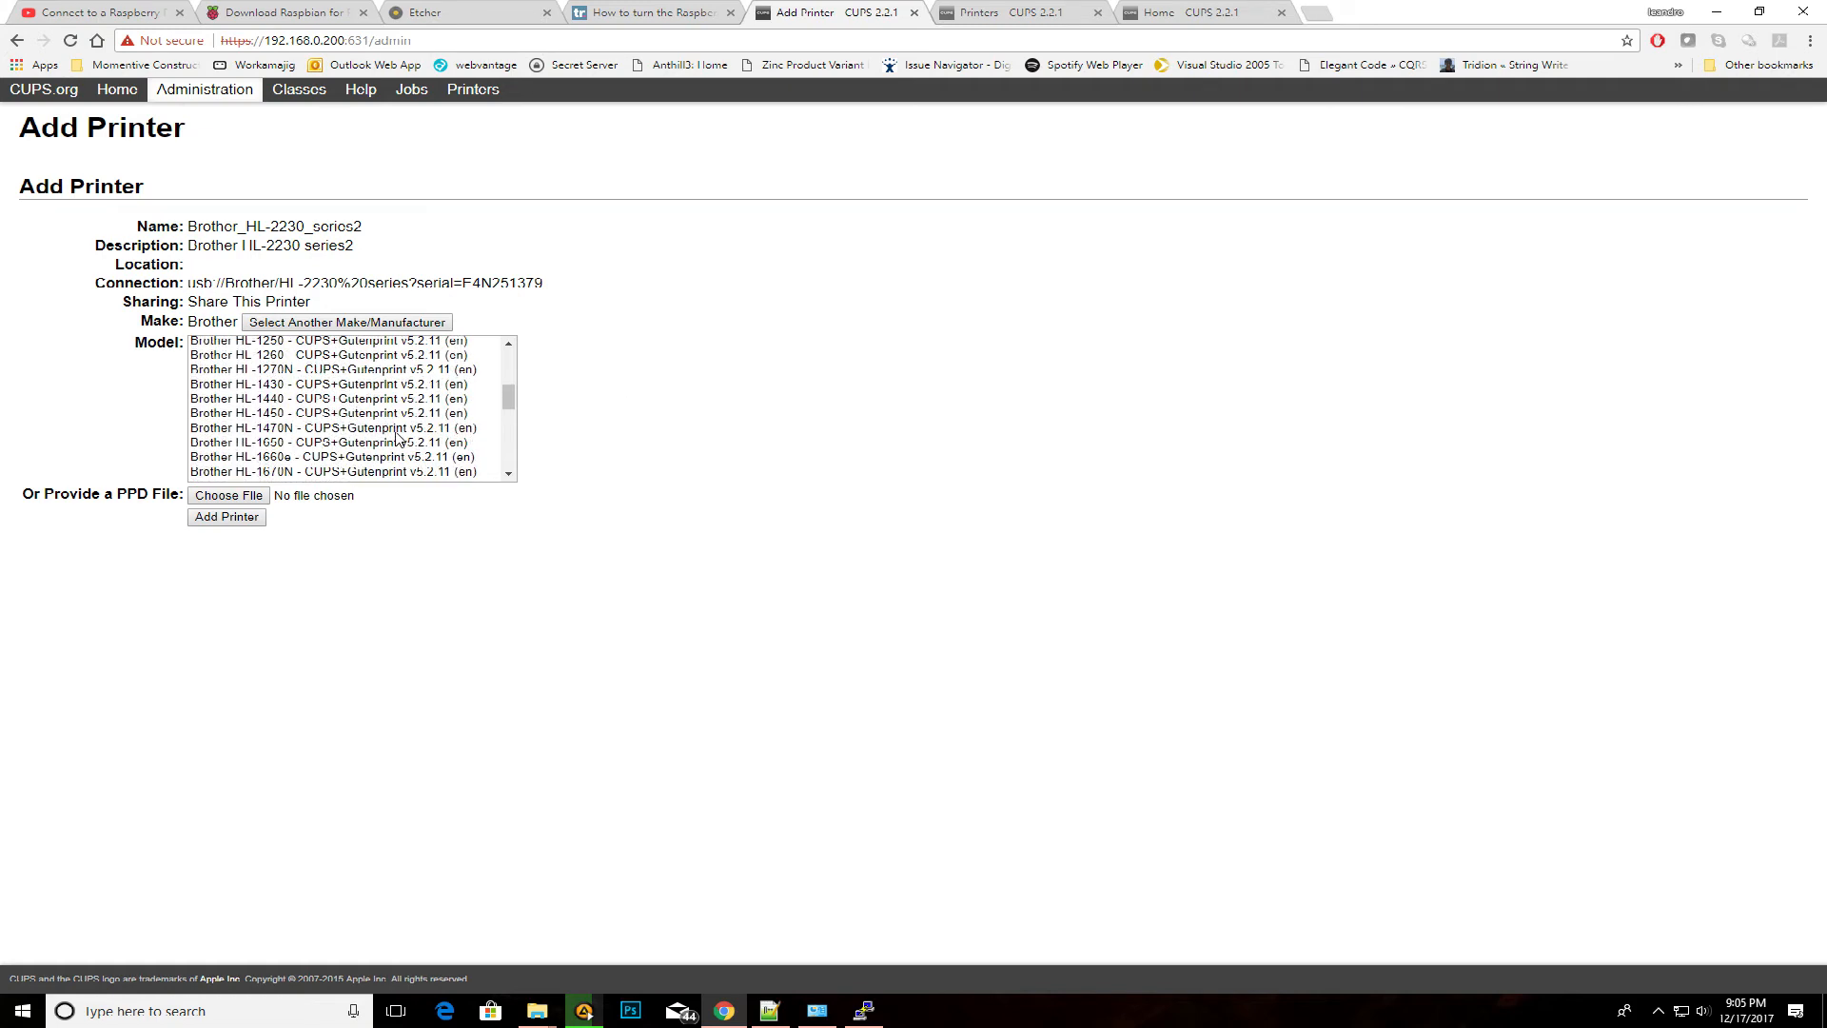
scroll(397, 439, "up", 1)
scroll(399, 435, "up", 3)
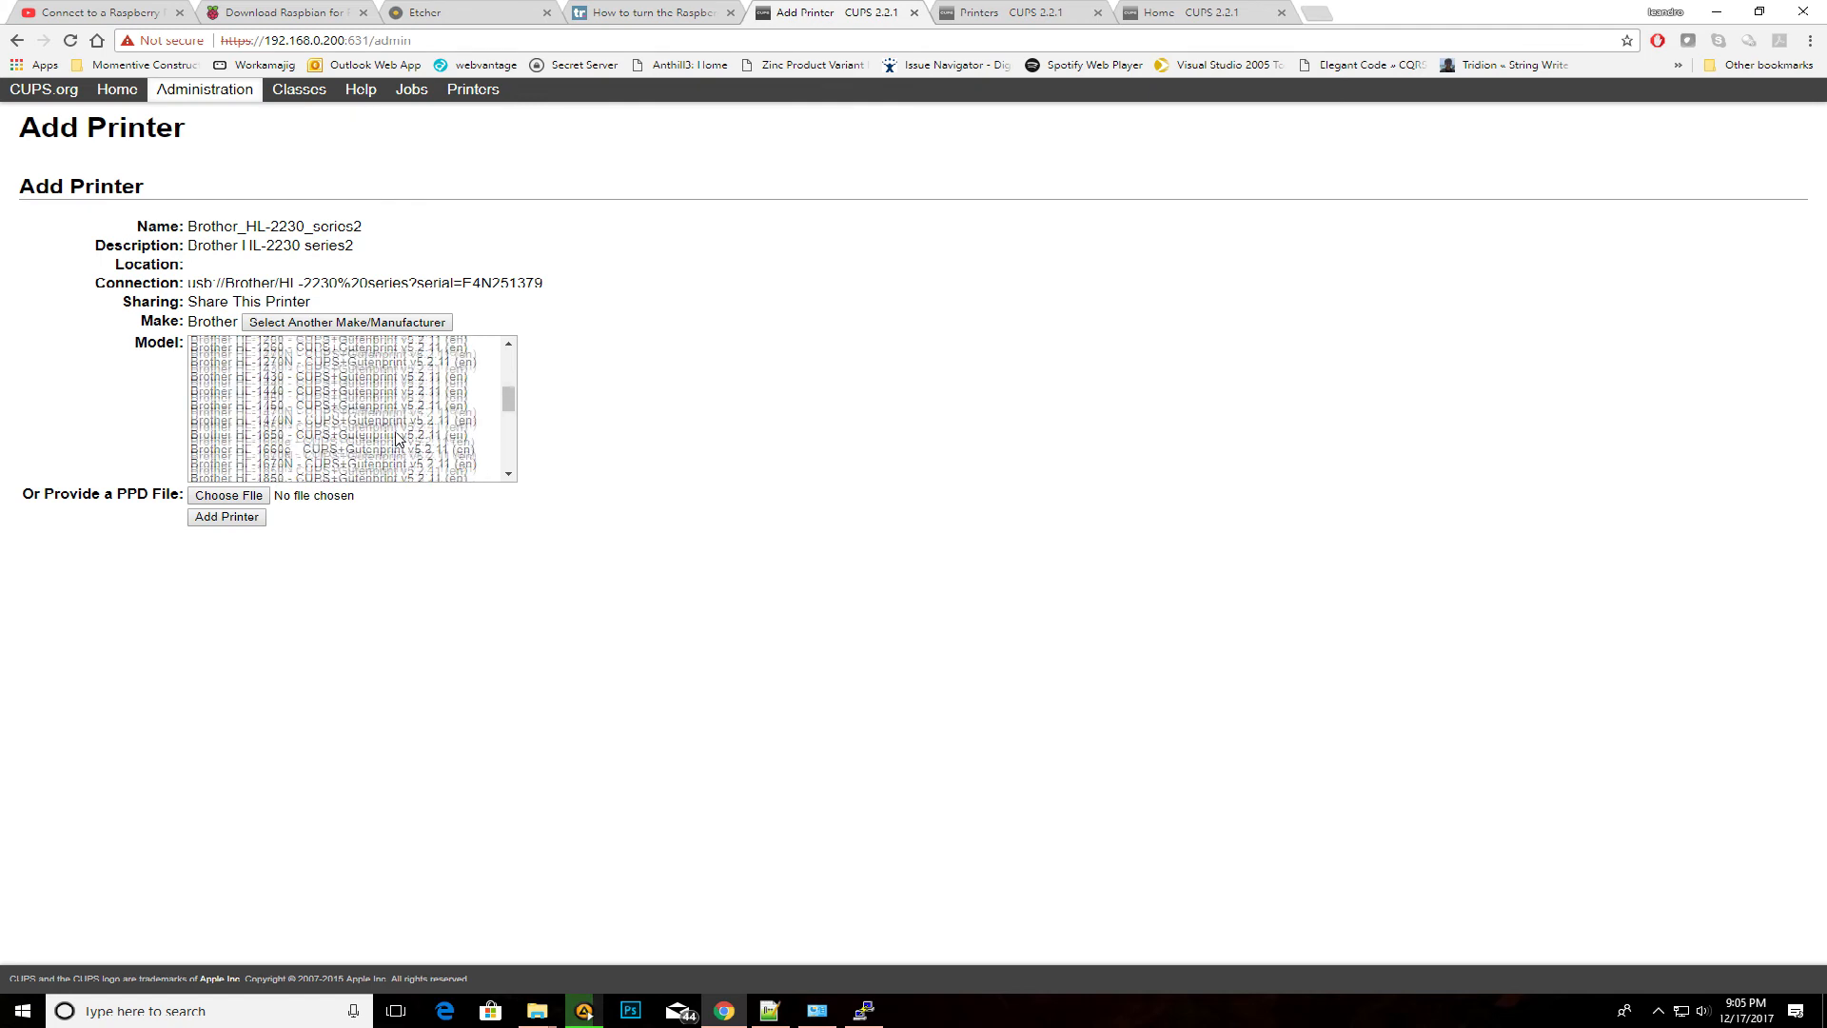
scroll(399, 435, "up", 3)
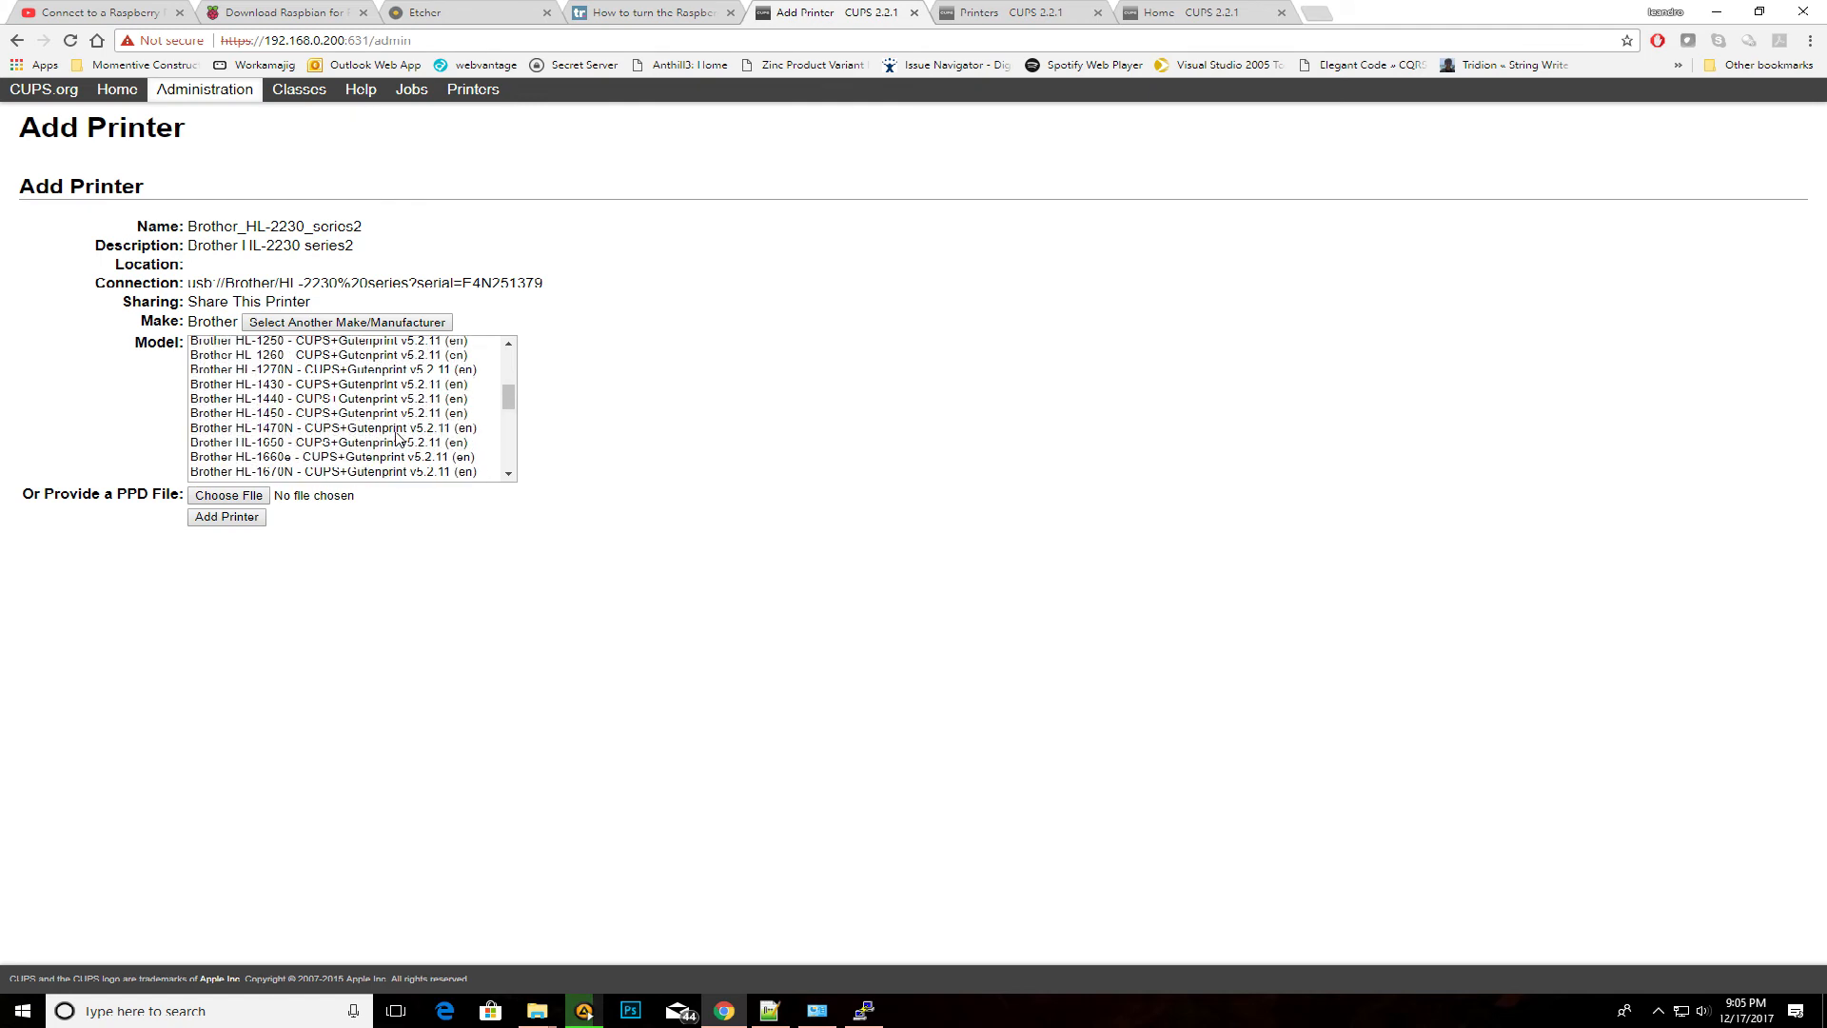
Select the Brother HL-1250 - CUPS+Gutenprint model and add the printer
left_click(365, 346)
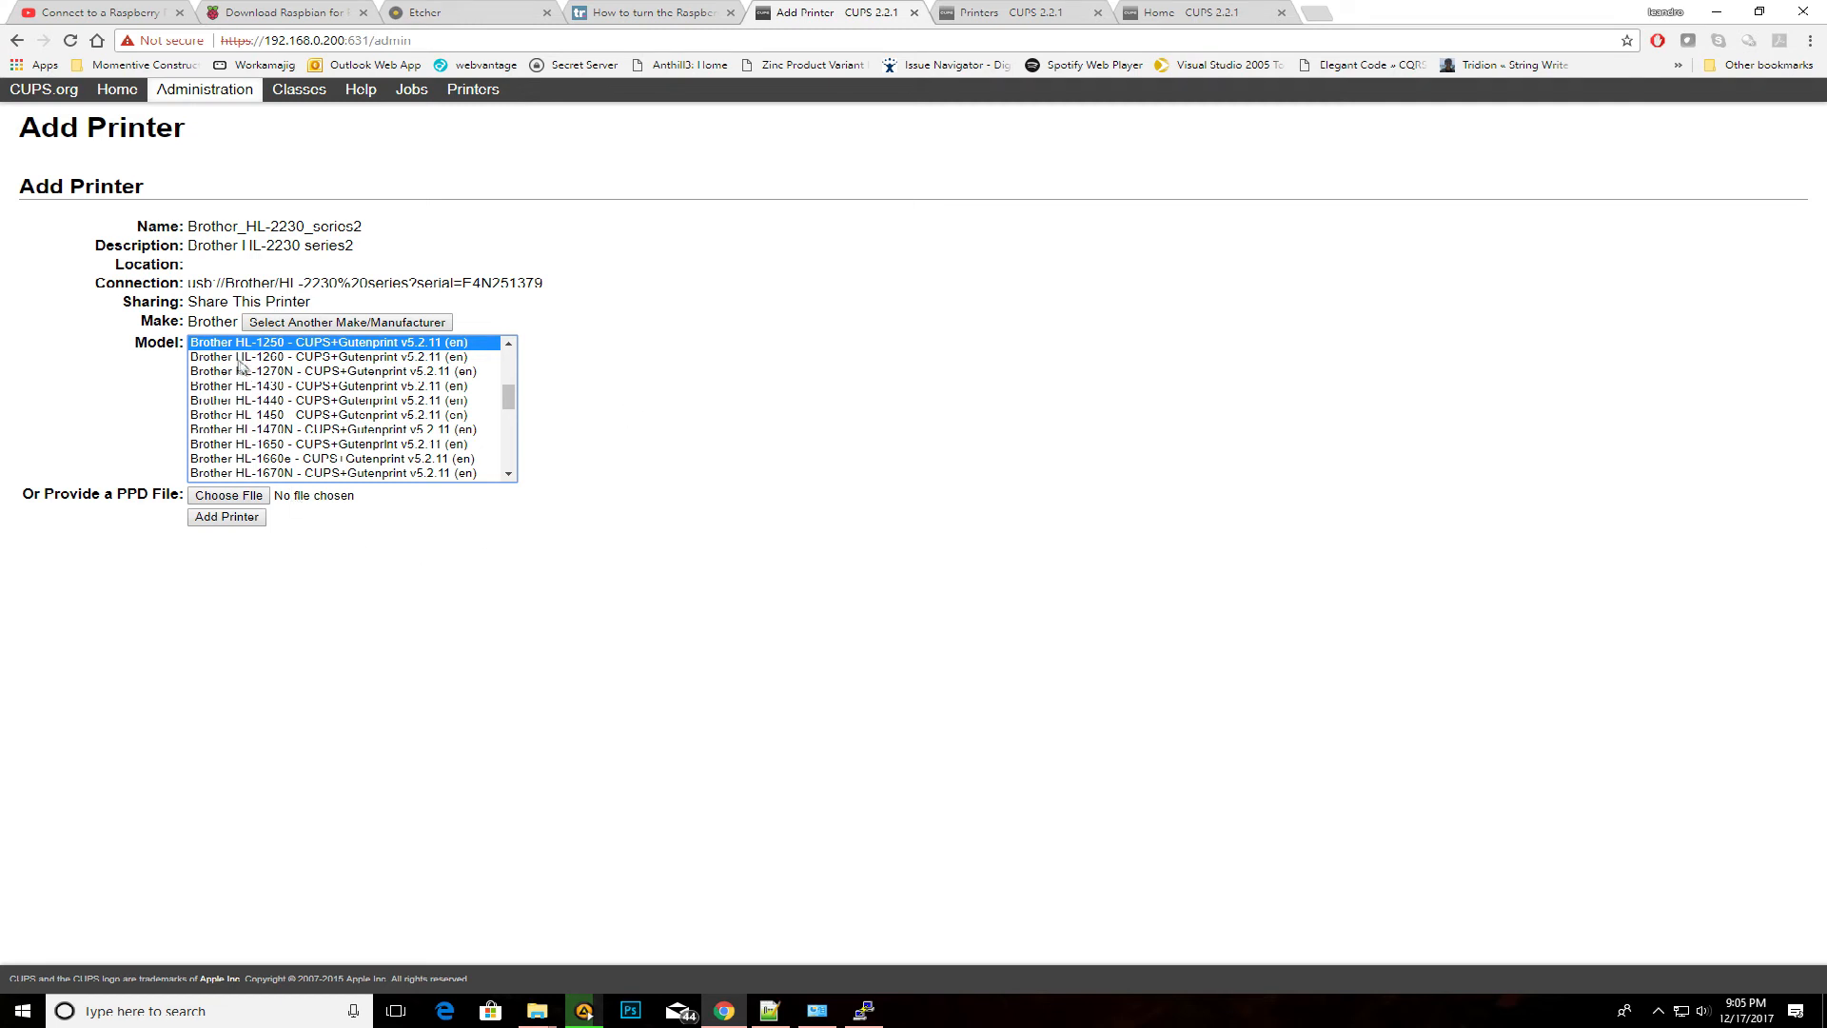
left_click(226, 517)
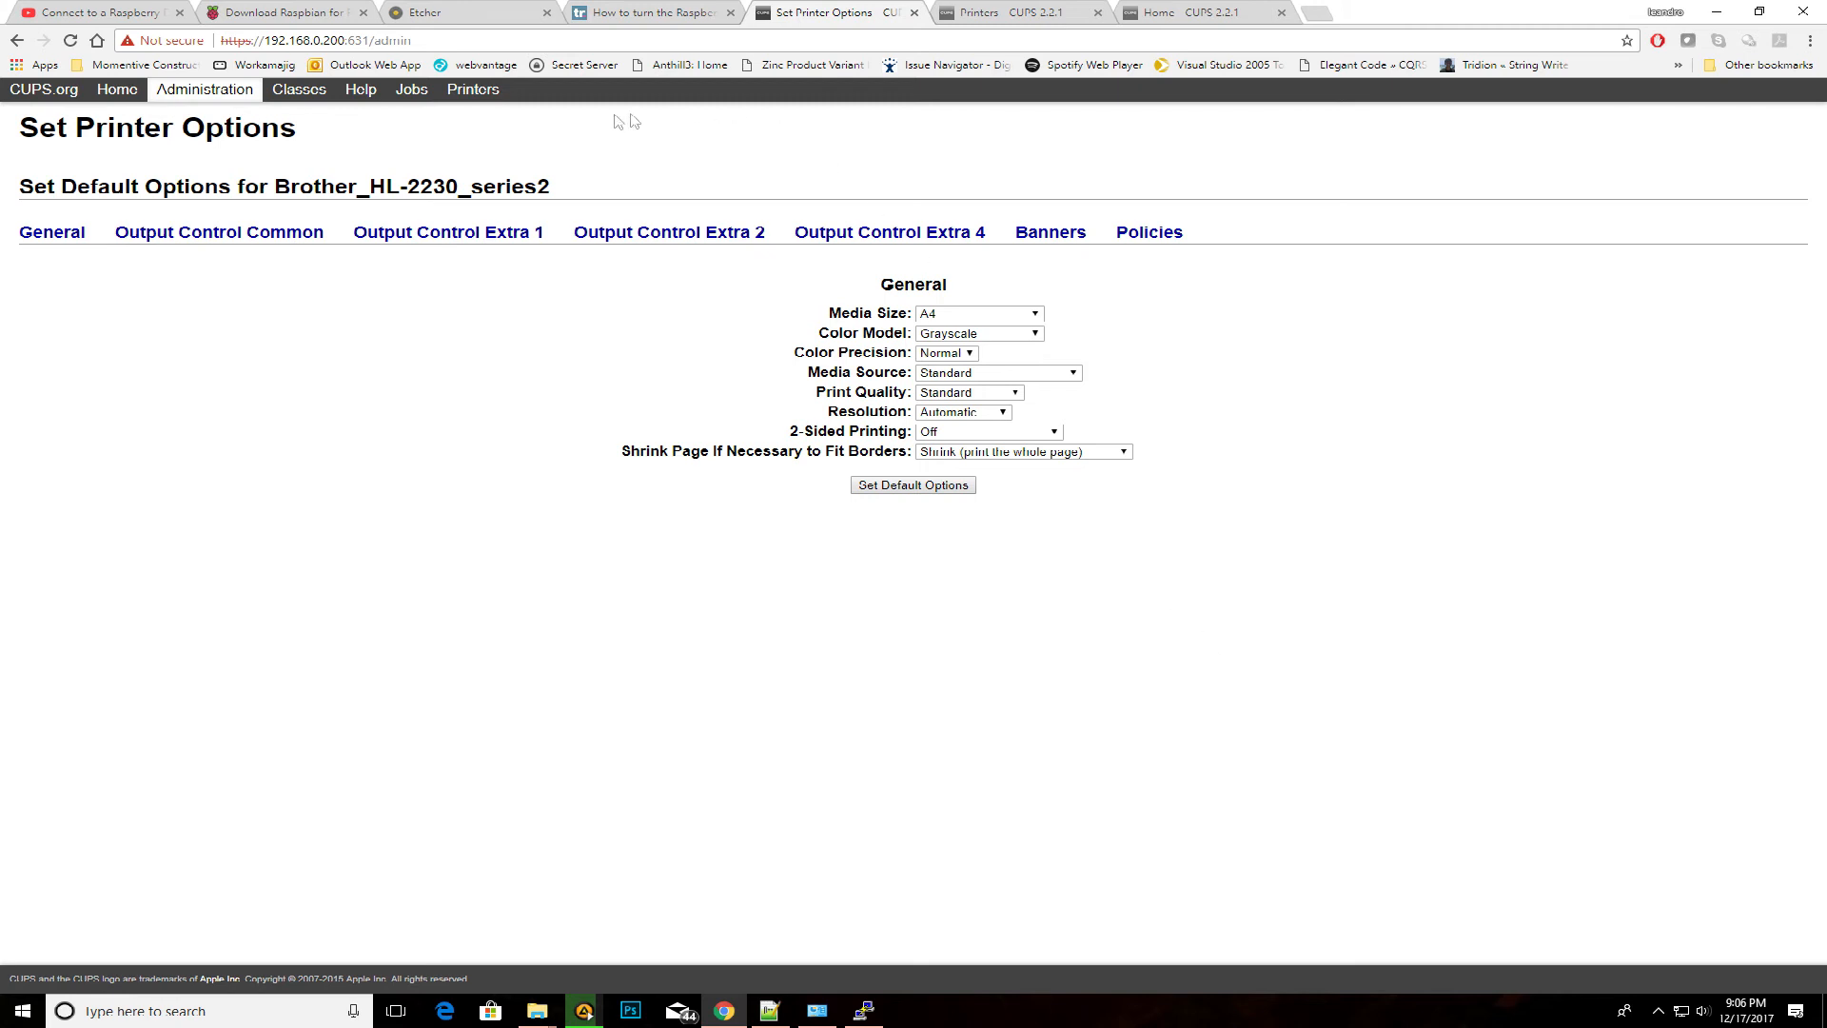
Check the Brother_HL-2230_series printer page, then save series2's default options (A4, grayscale)
middle_click(496, 96)
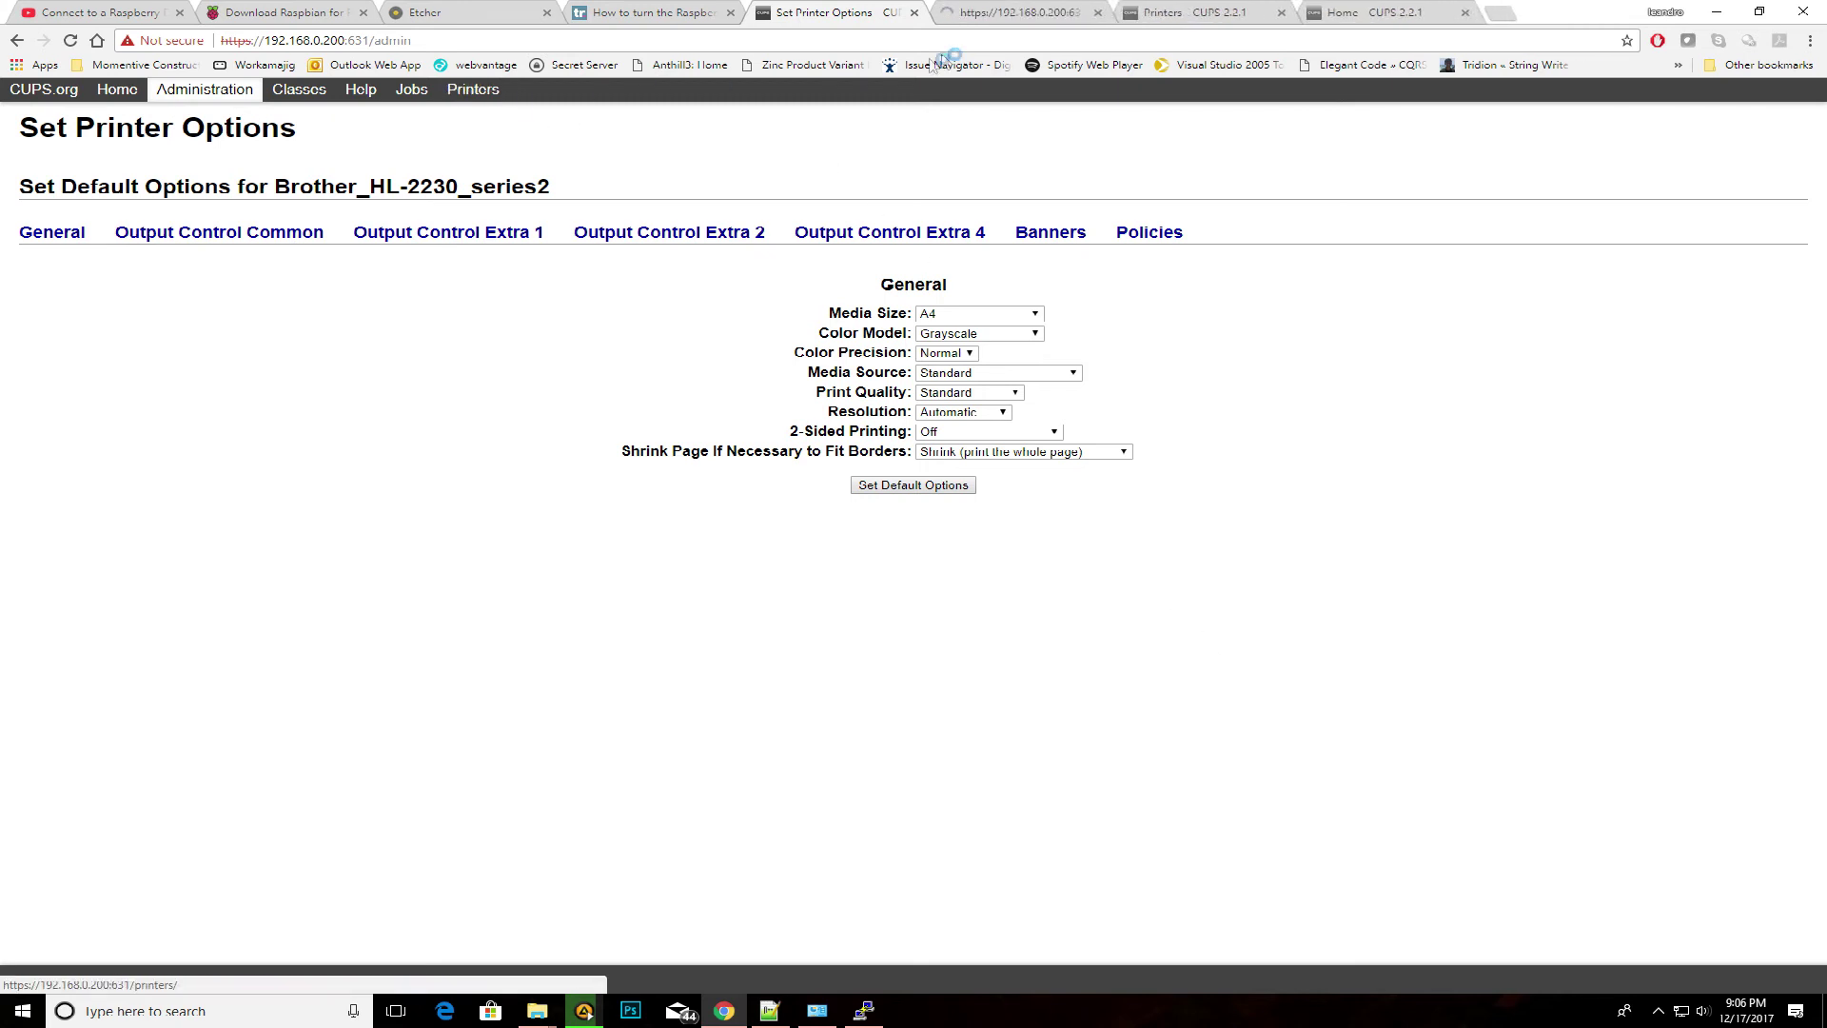
left_click(1007, 12)
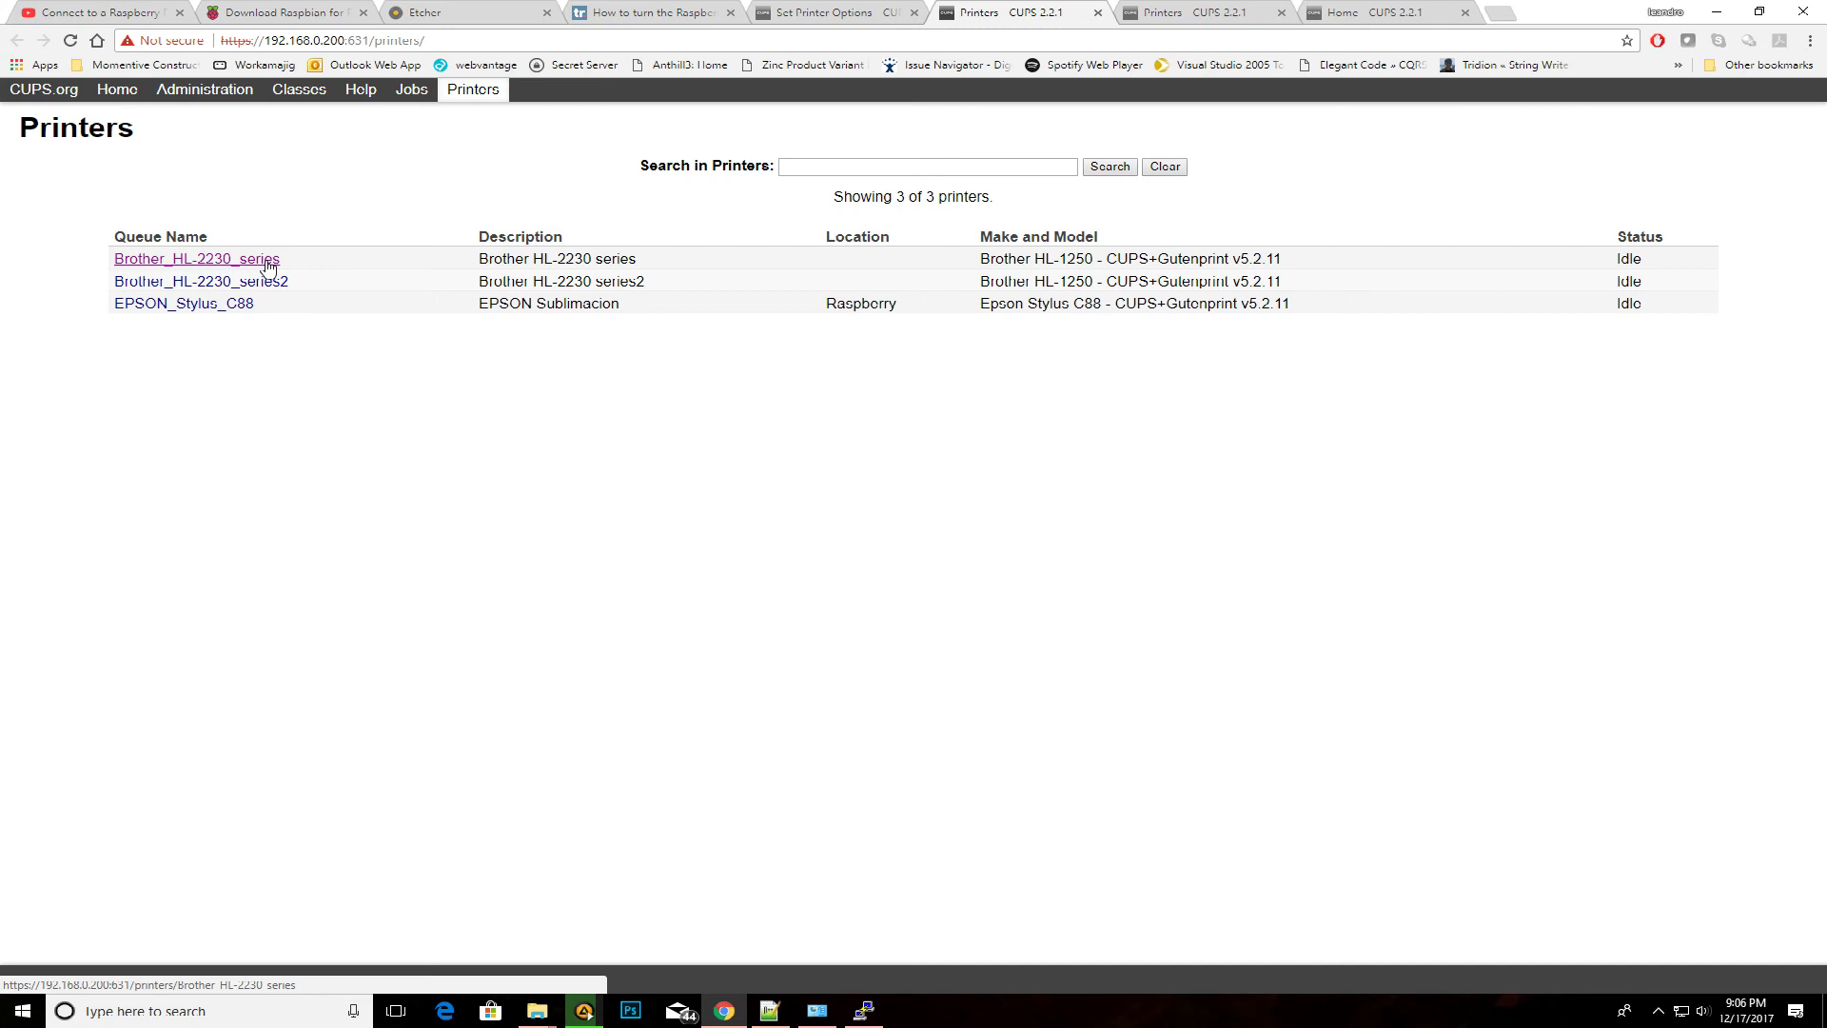
left_click(270, 263)
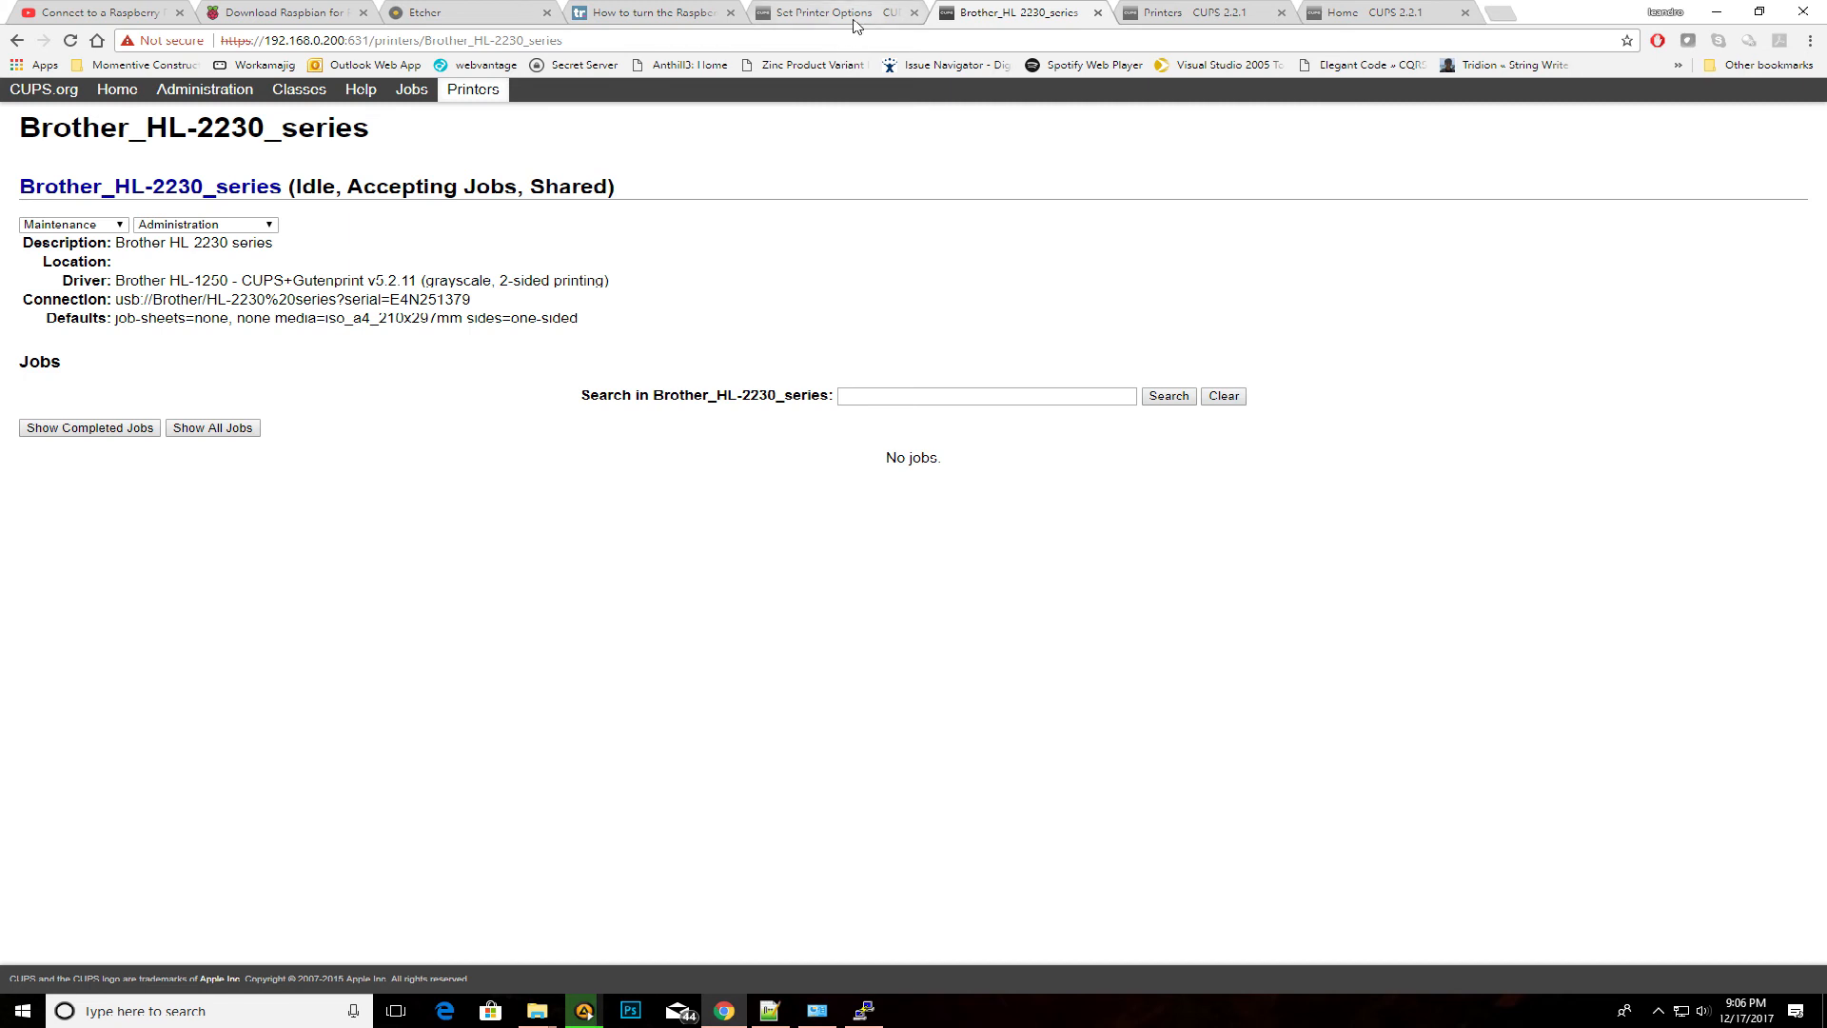
left_click(852, 14)
left_click(912, 483)
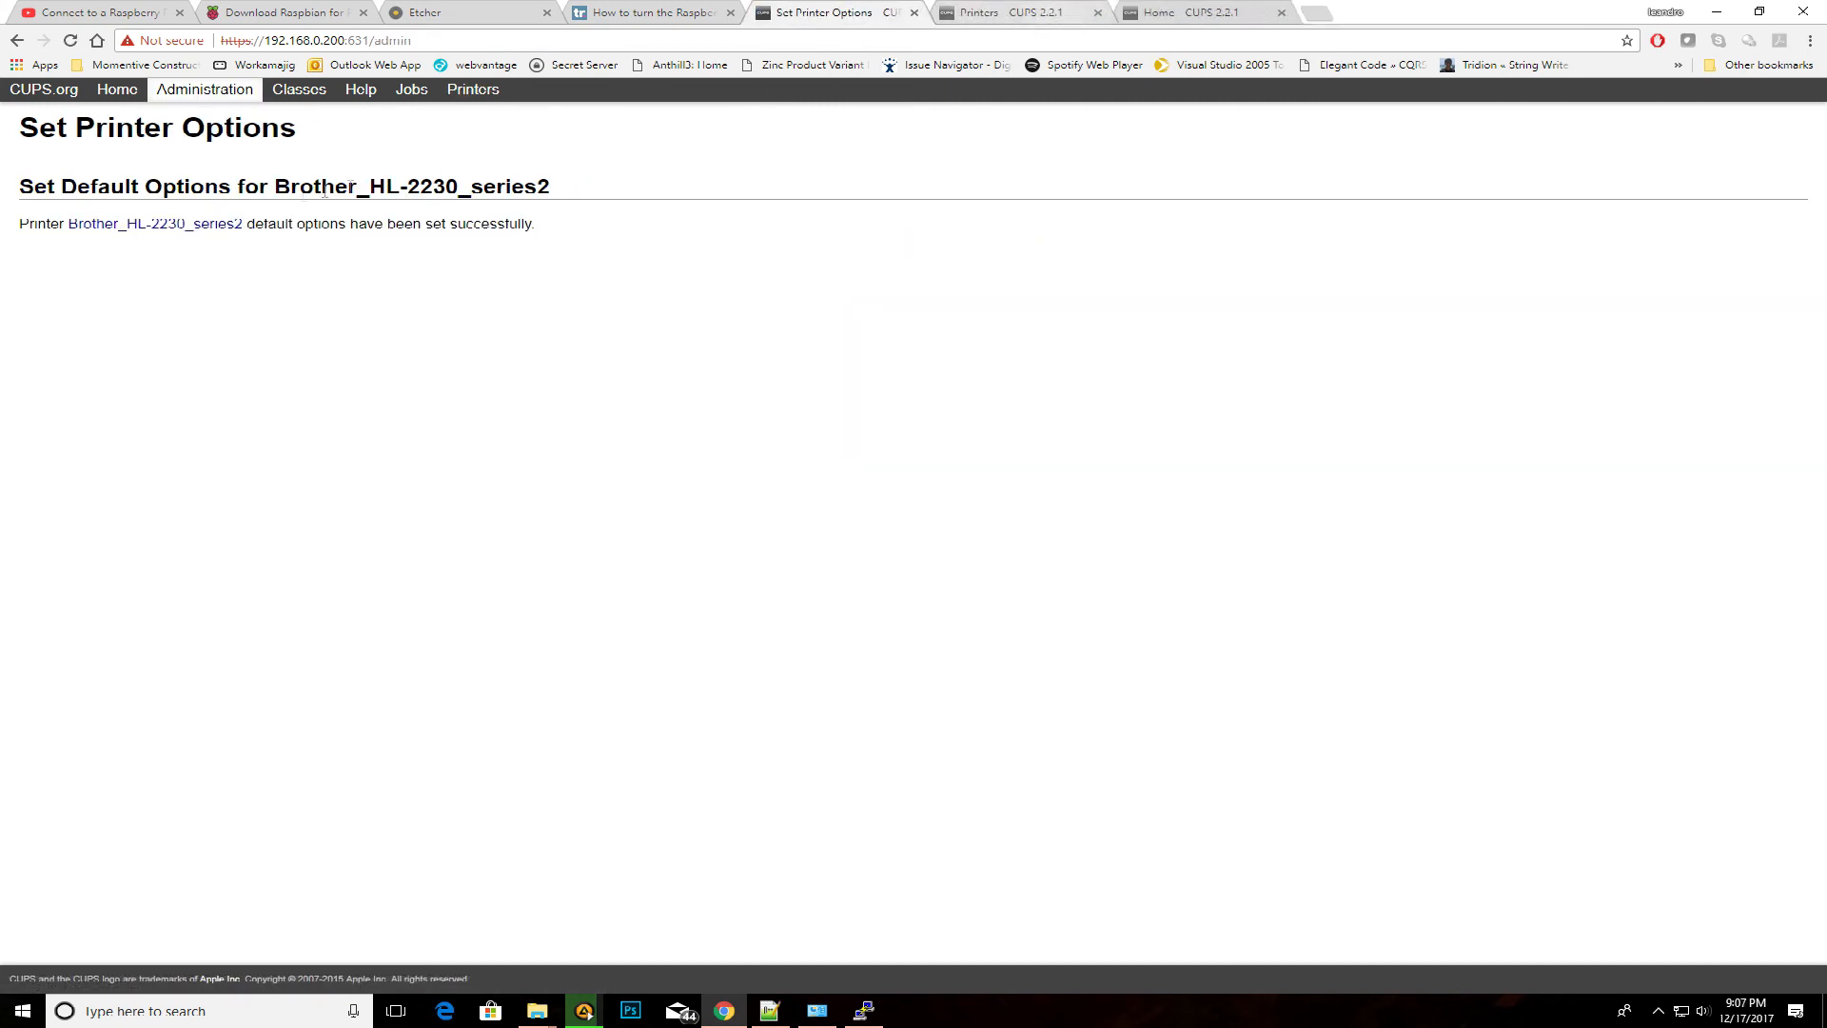
View the Brother_HL-2230 printer page, check its Maintenance tasks and select its web address in the address bar to copy
left_click(215, 226)
left_click(1097, 13)
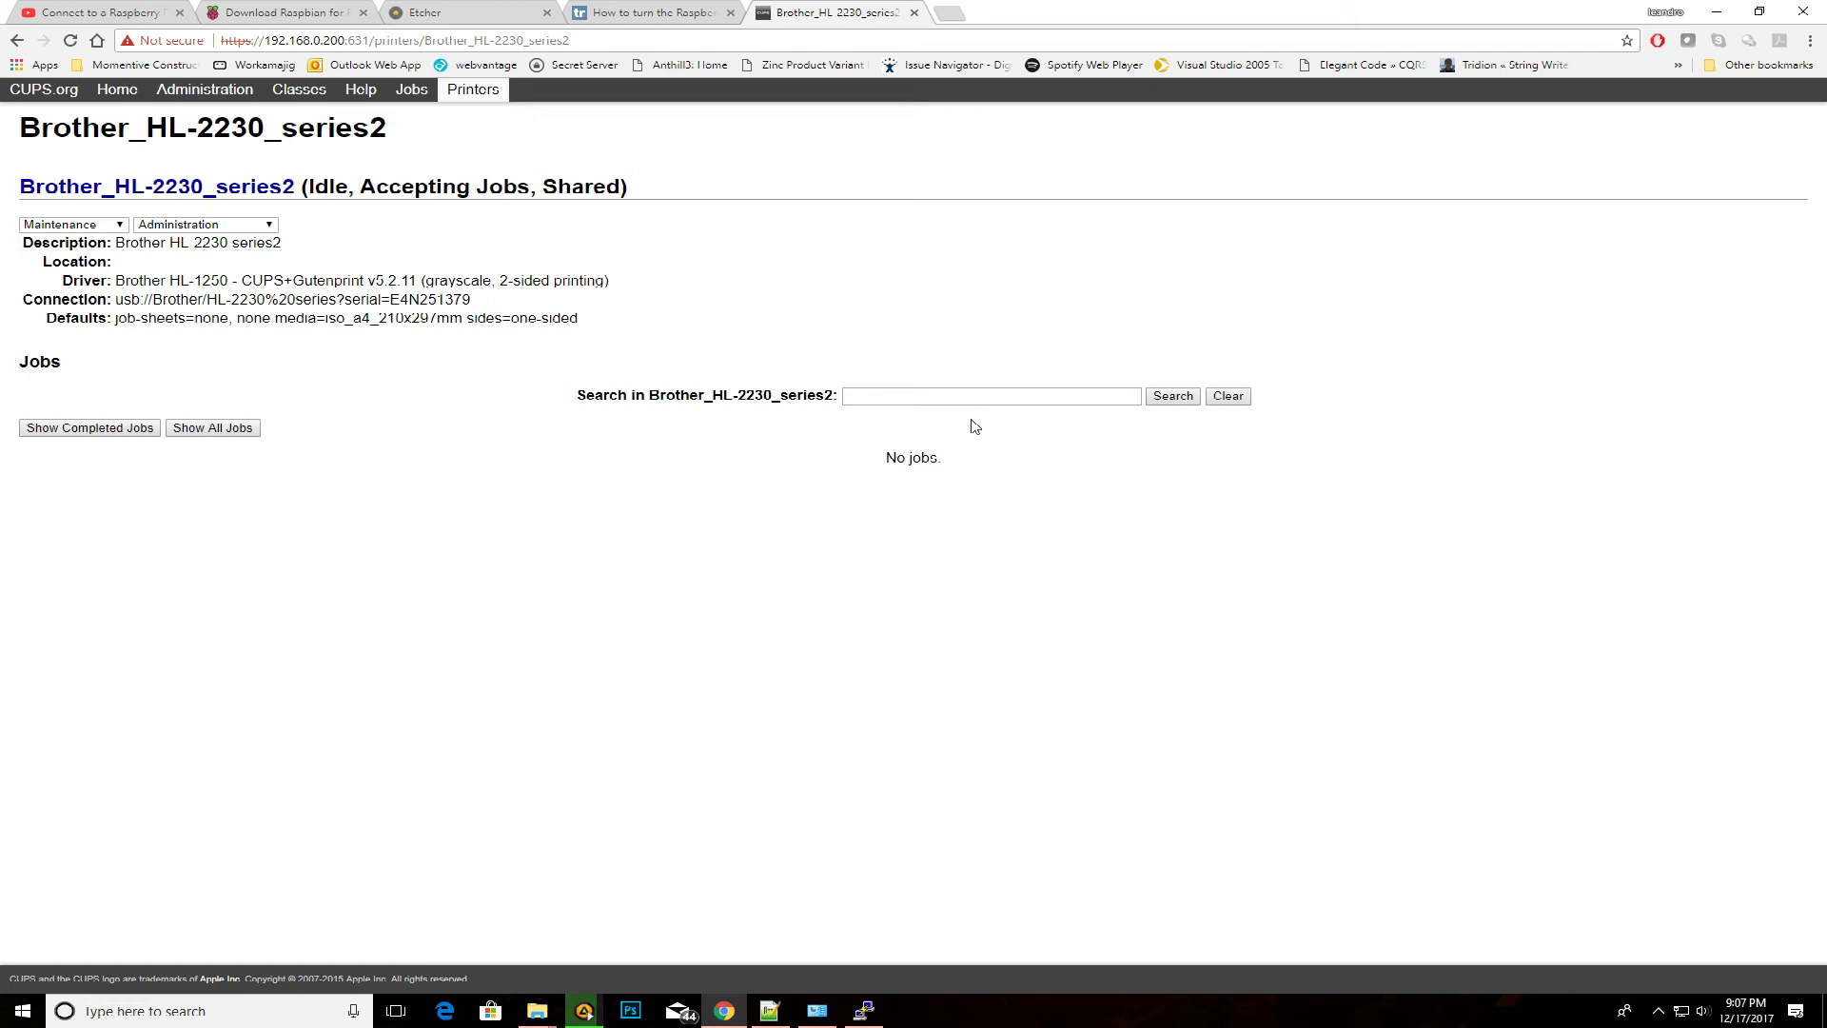
left_click(86, 224)
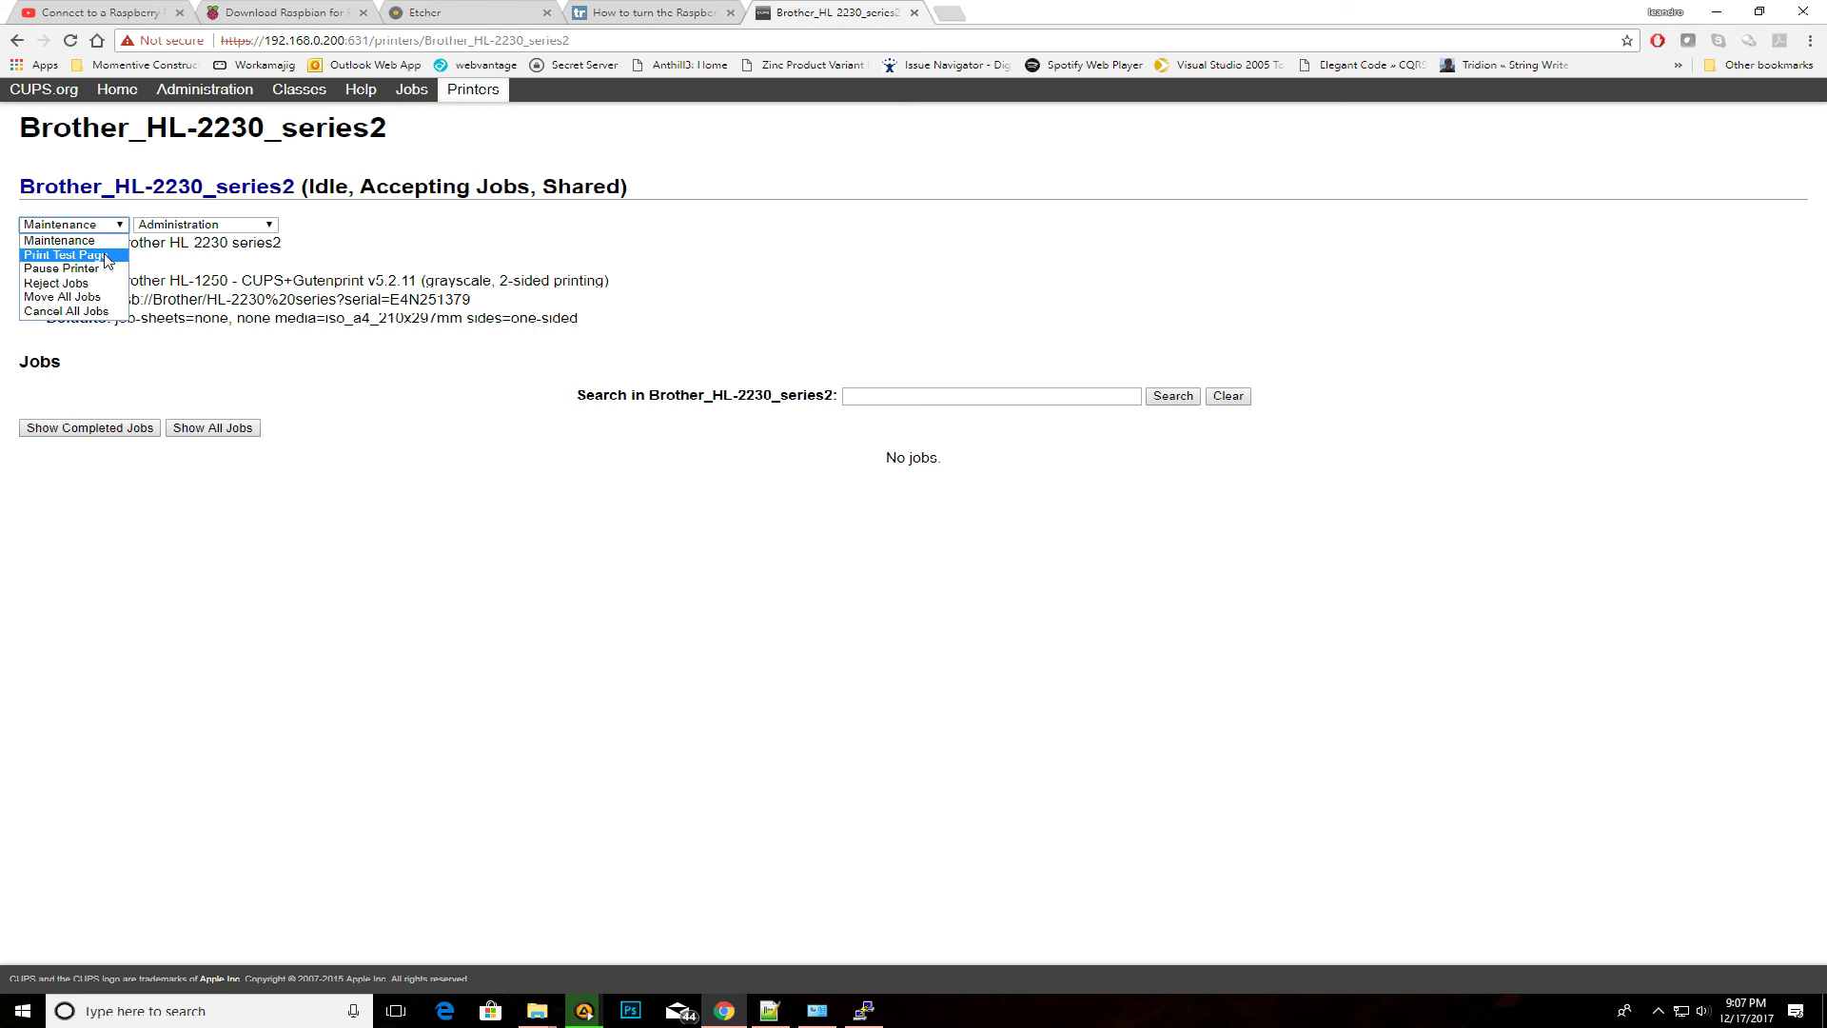
left_click_drag(571, 41, 498, 41)
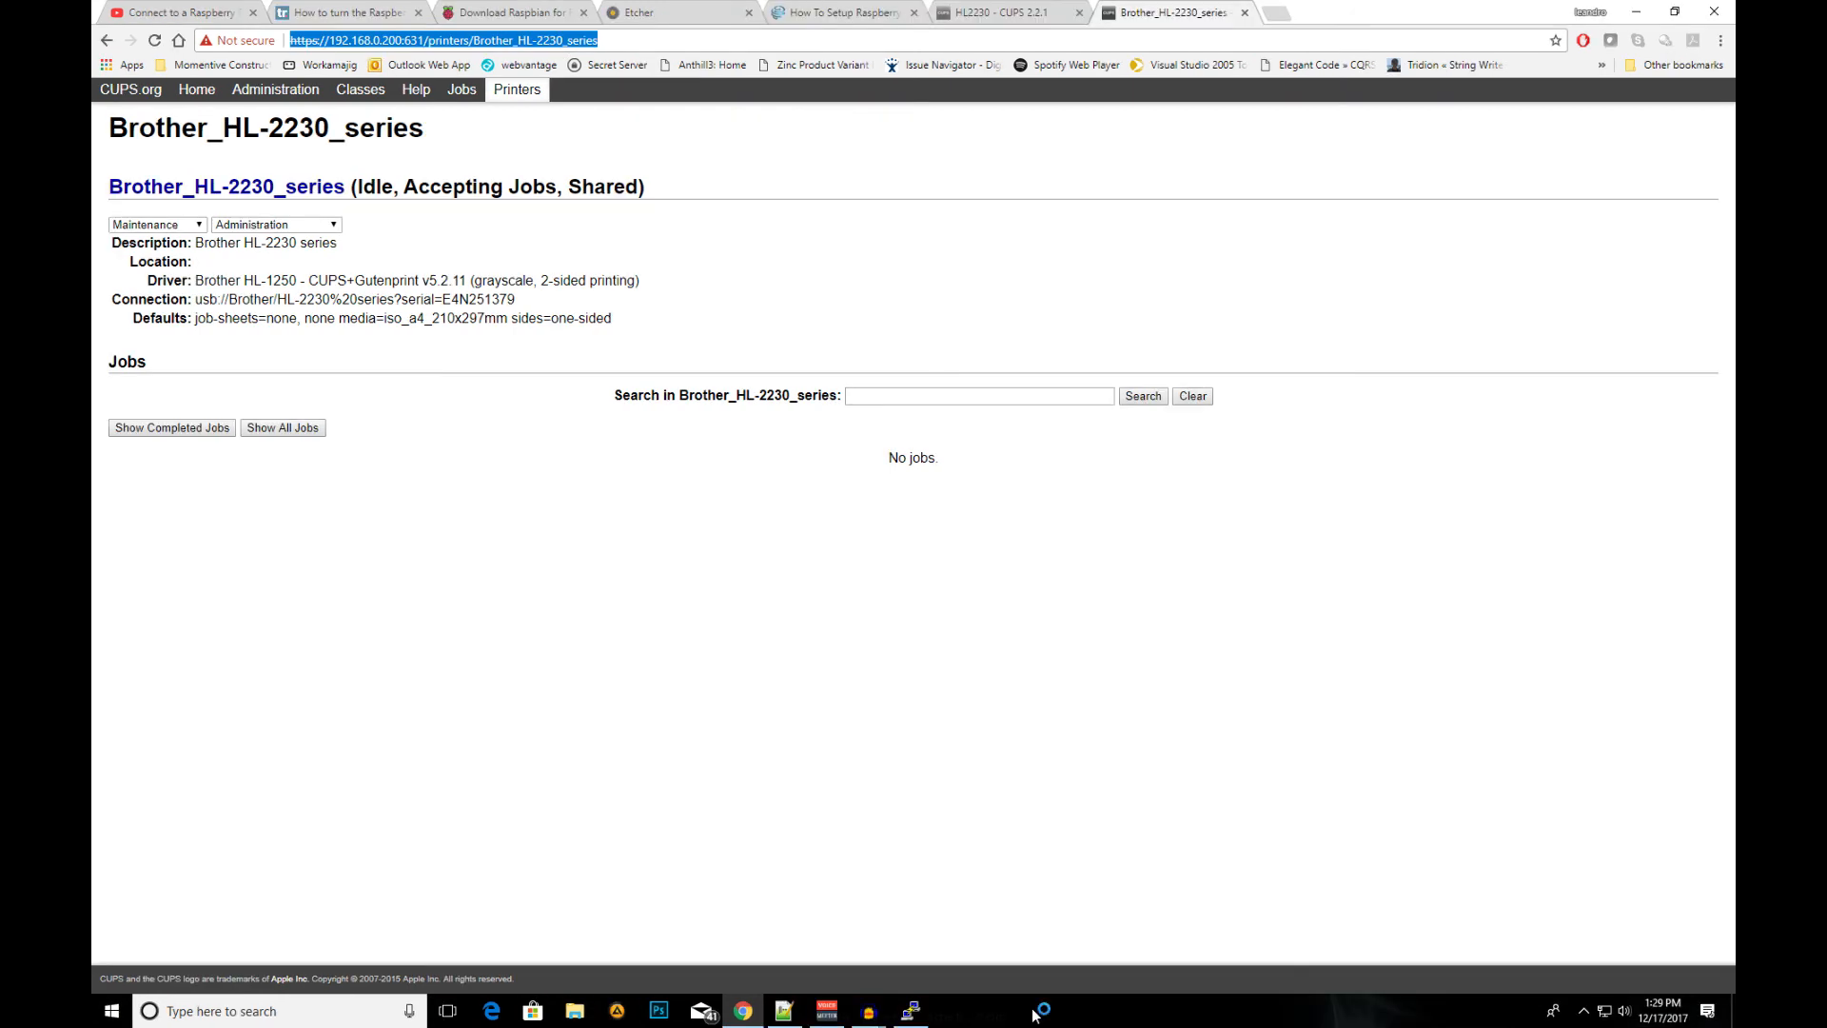
From Start search reach Printers & scanners, add a printer and choose the not-listed option
key("super")
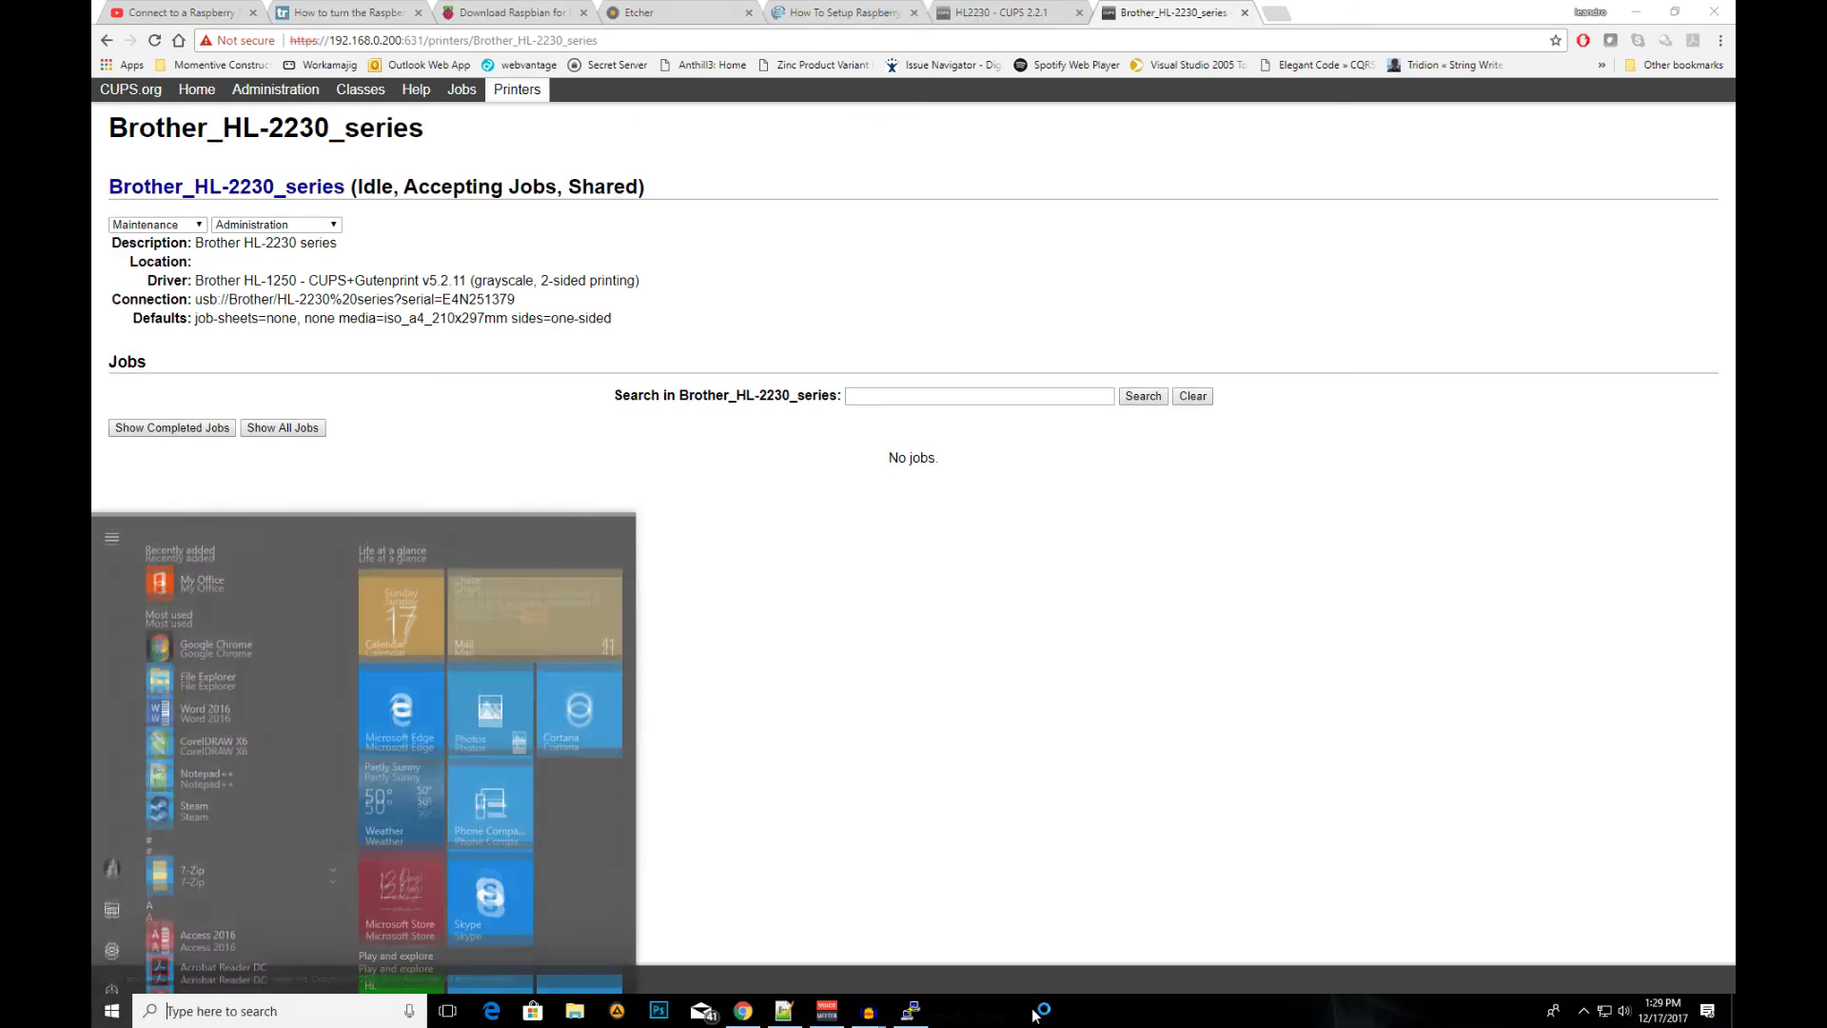
type("printer")
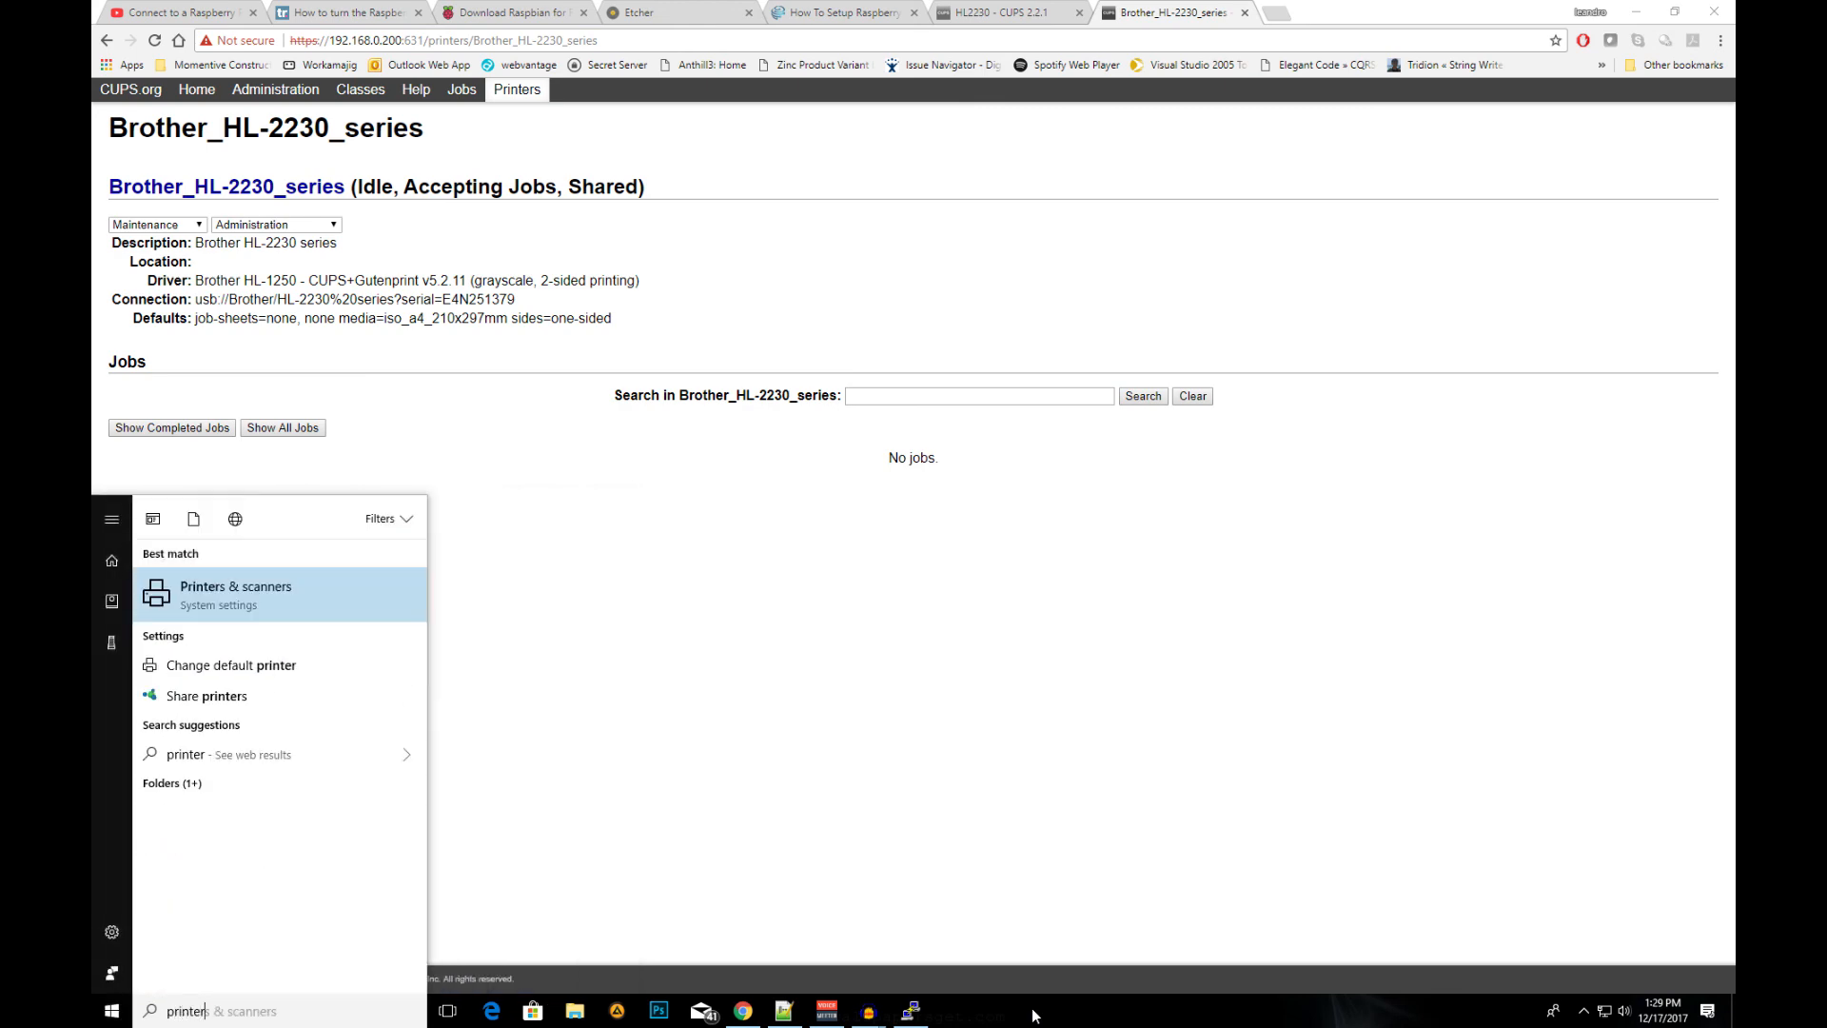
left_click(330, 593)
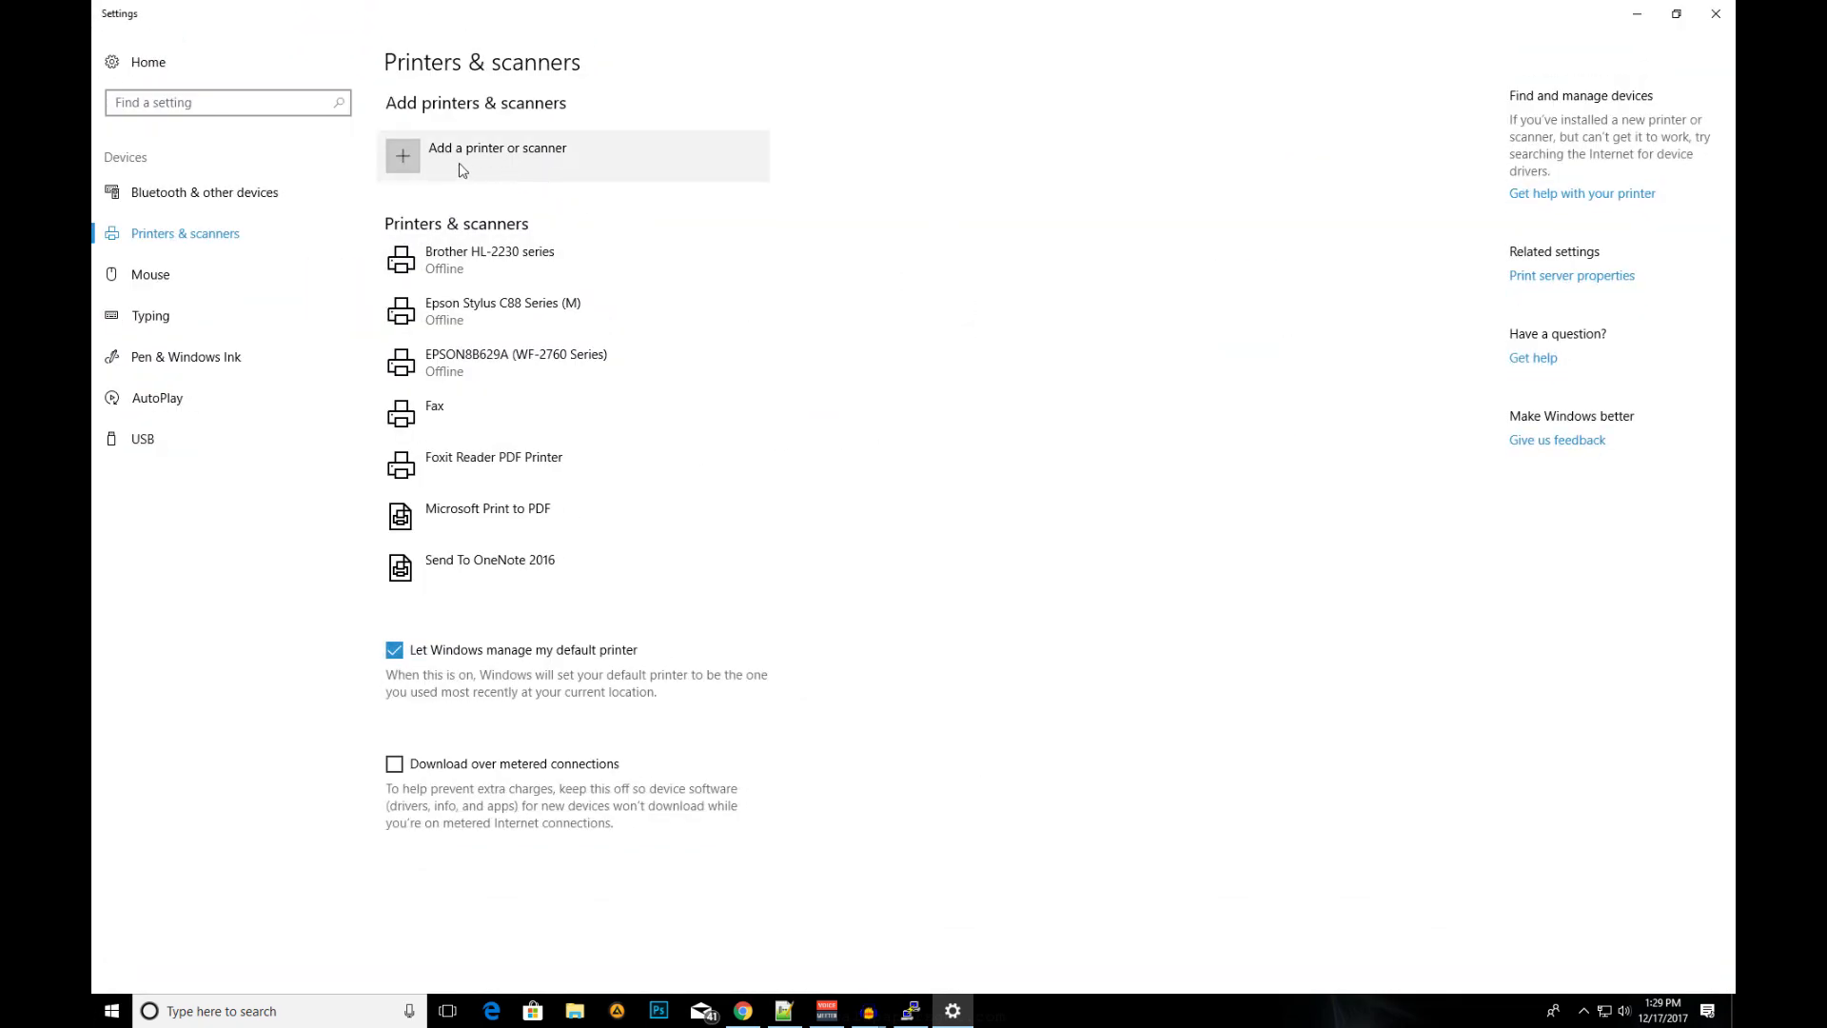
left_click(496, 161)
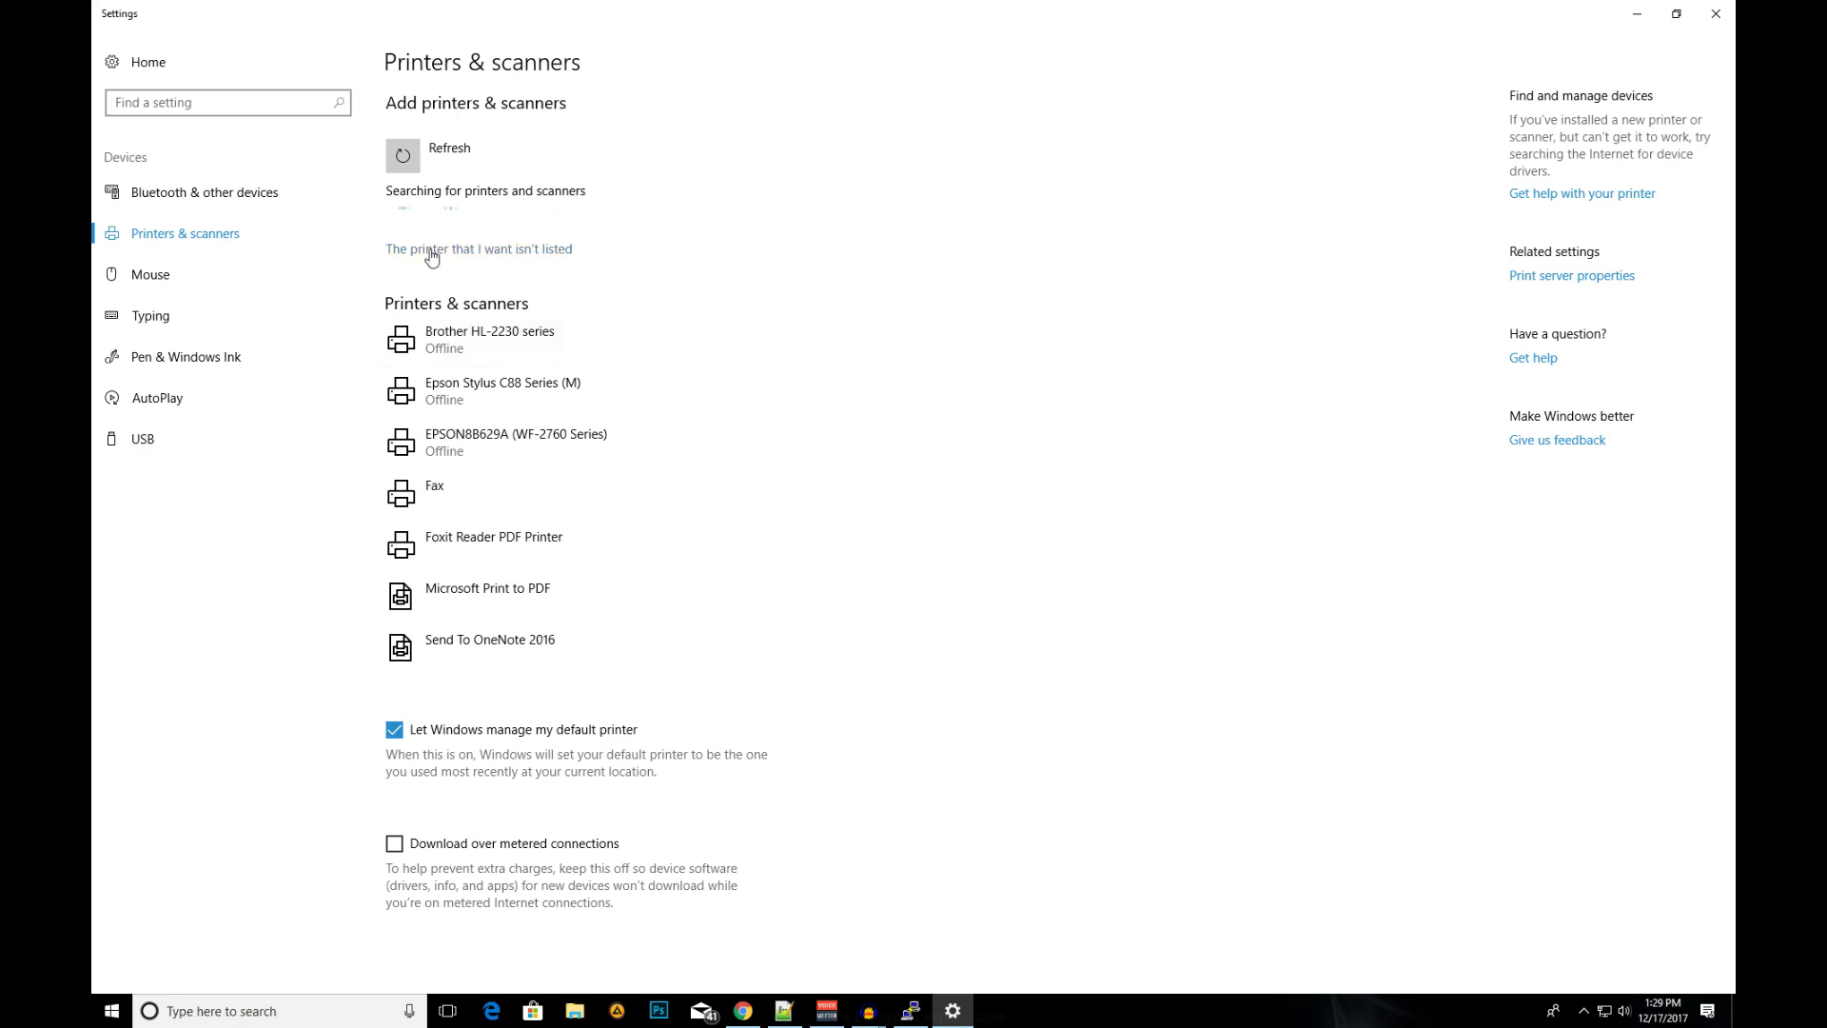
left_click(430, 255)
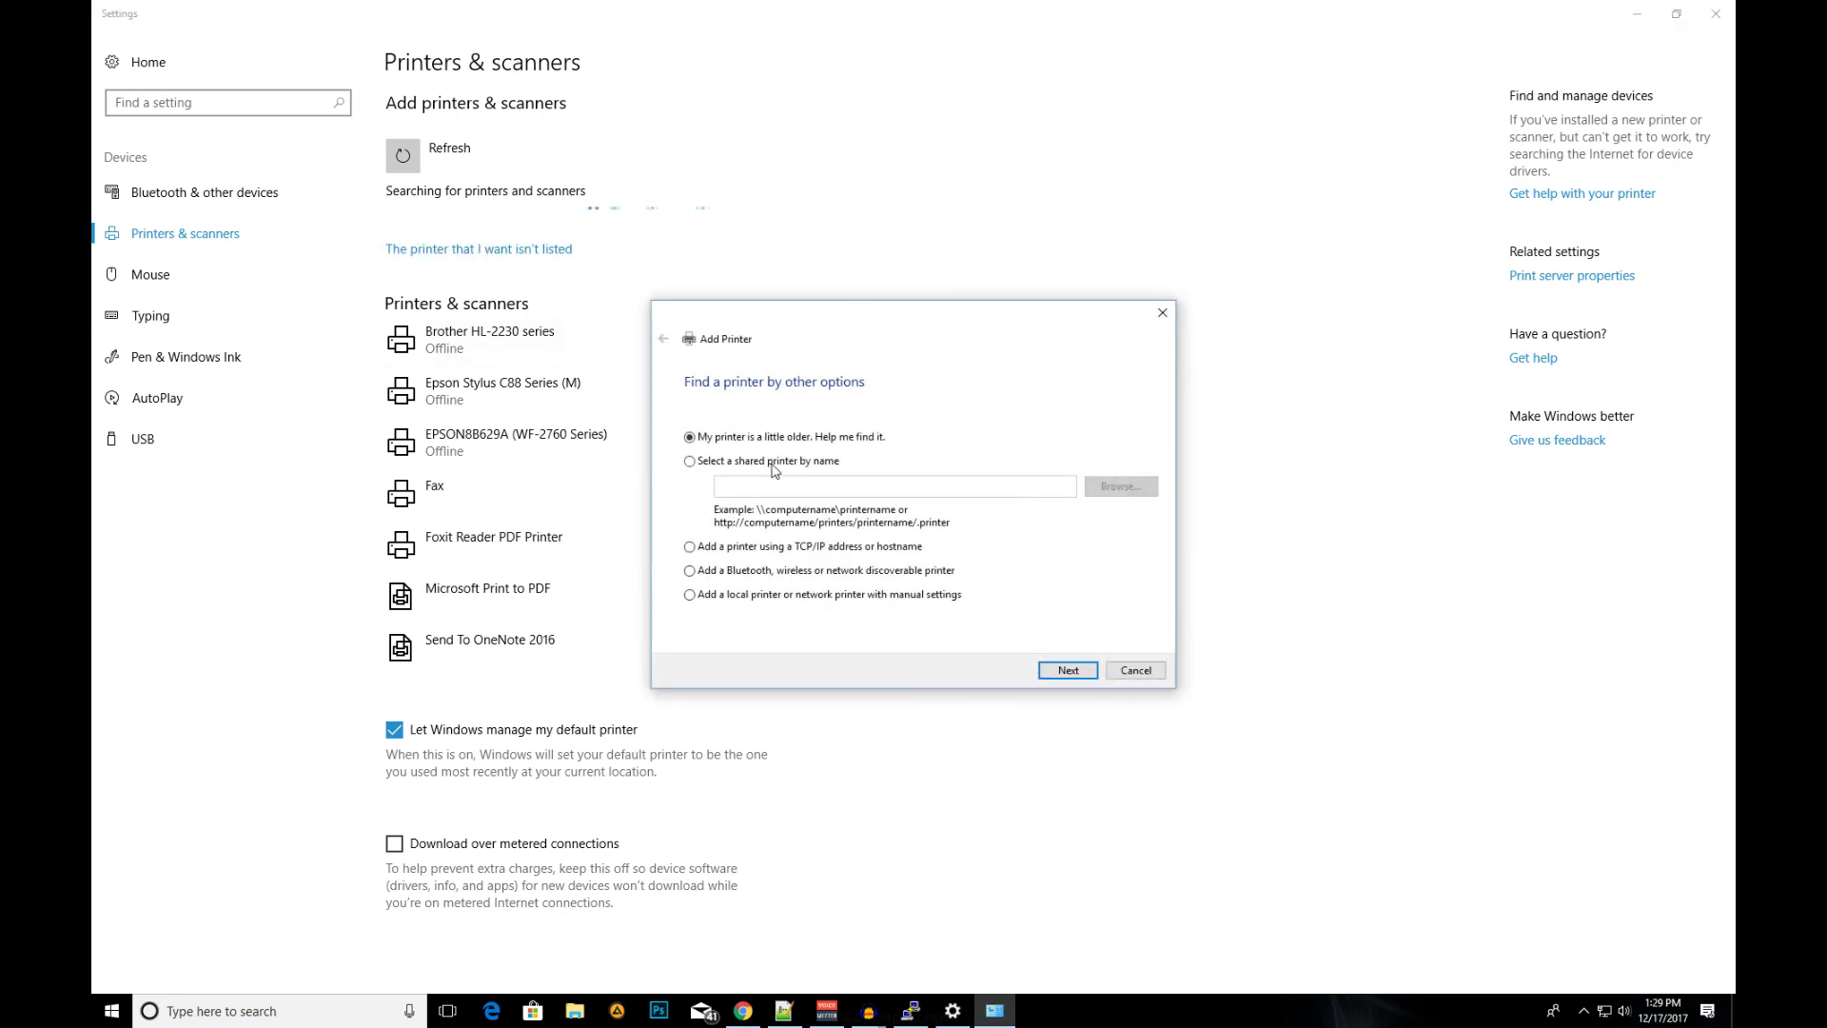
left_click(772, 465)
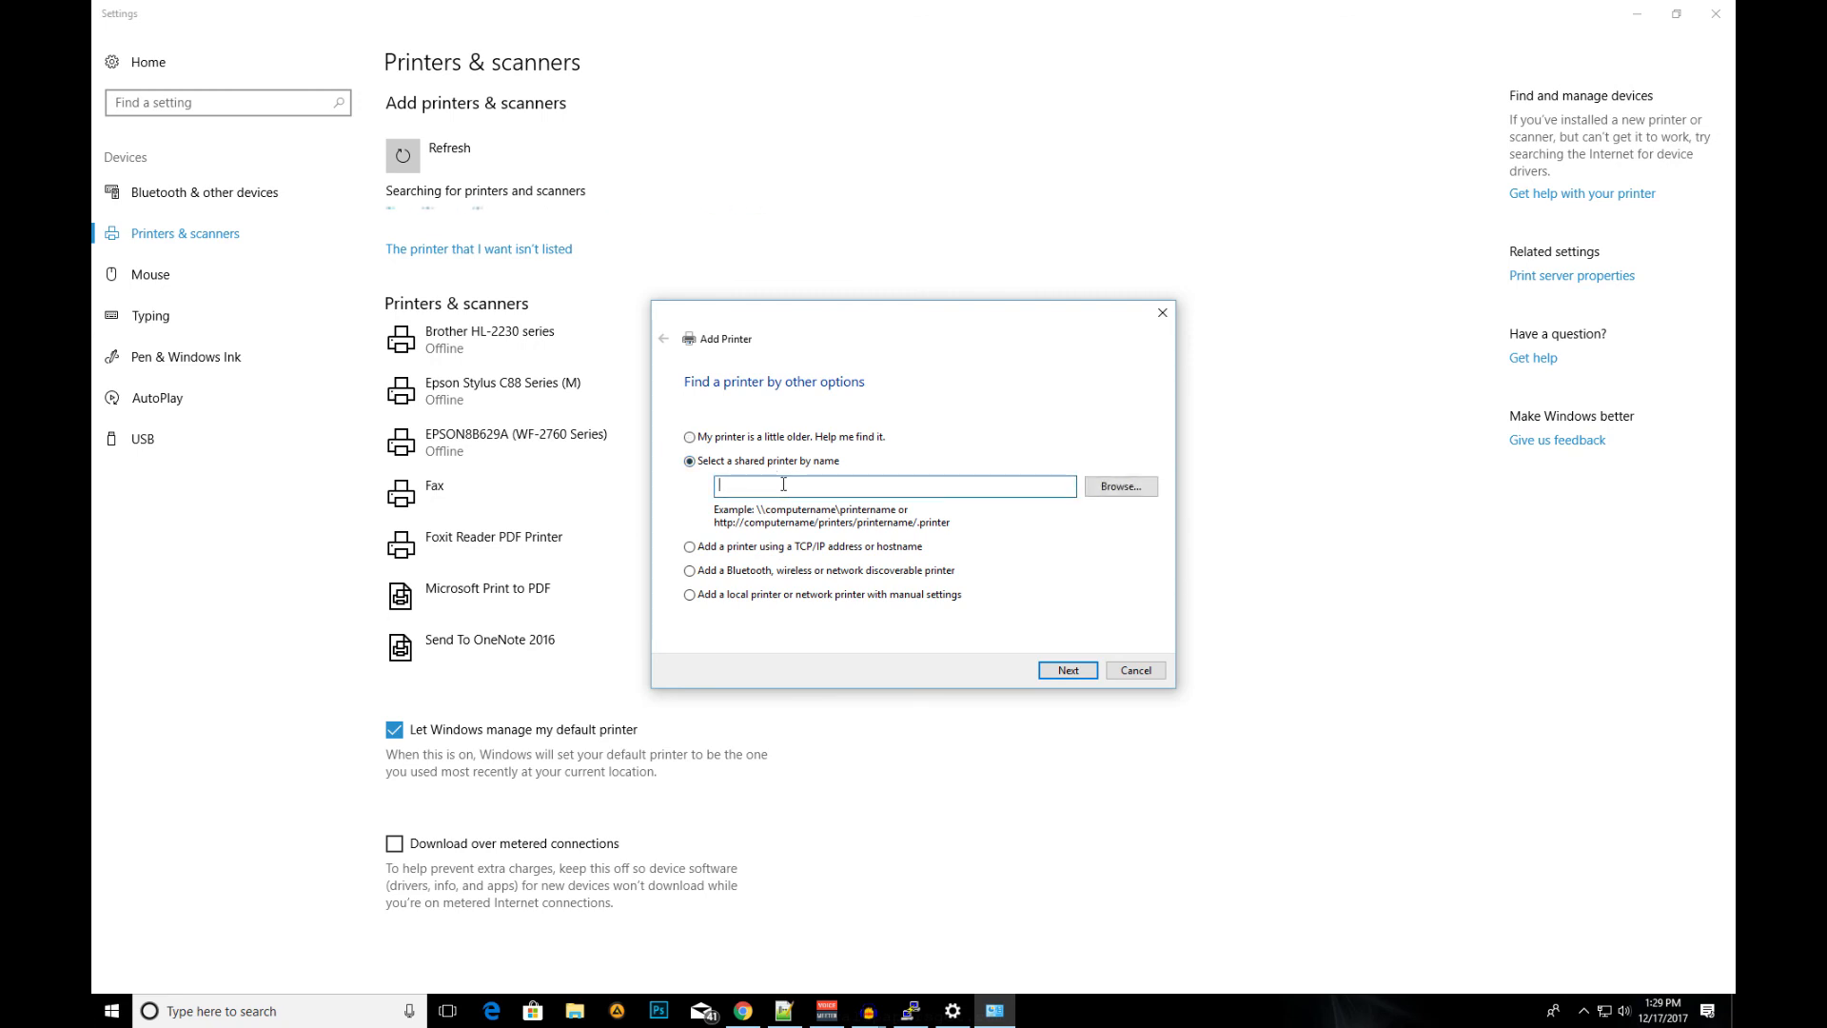
type("https://192.168.0.200:631/printers/Brother_HL-2230_series")
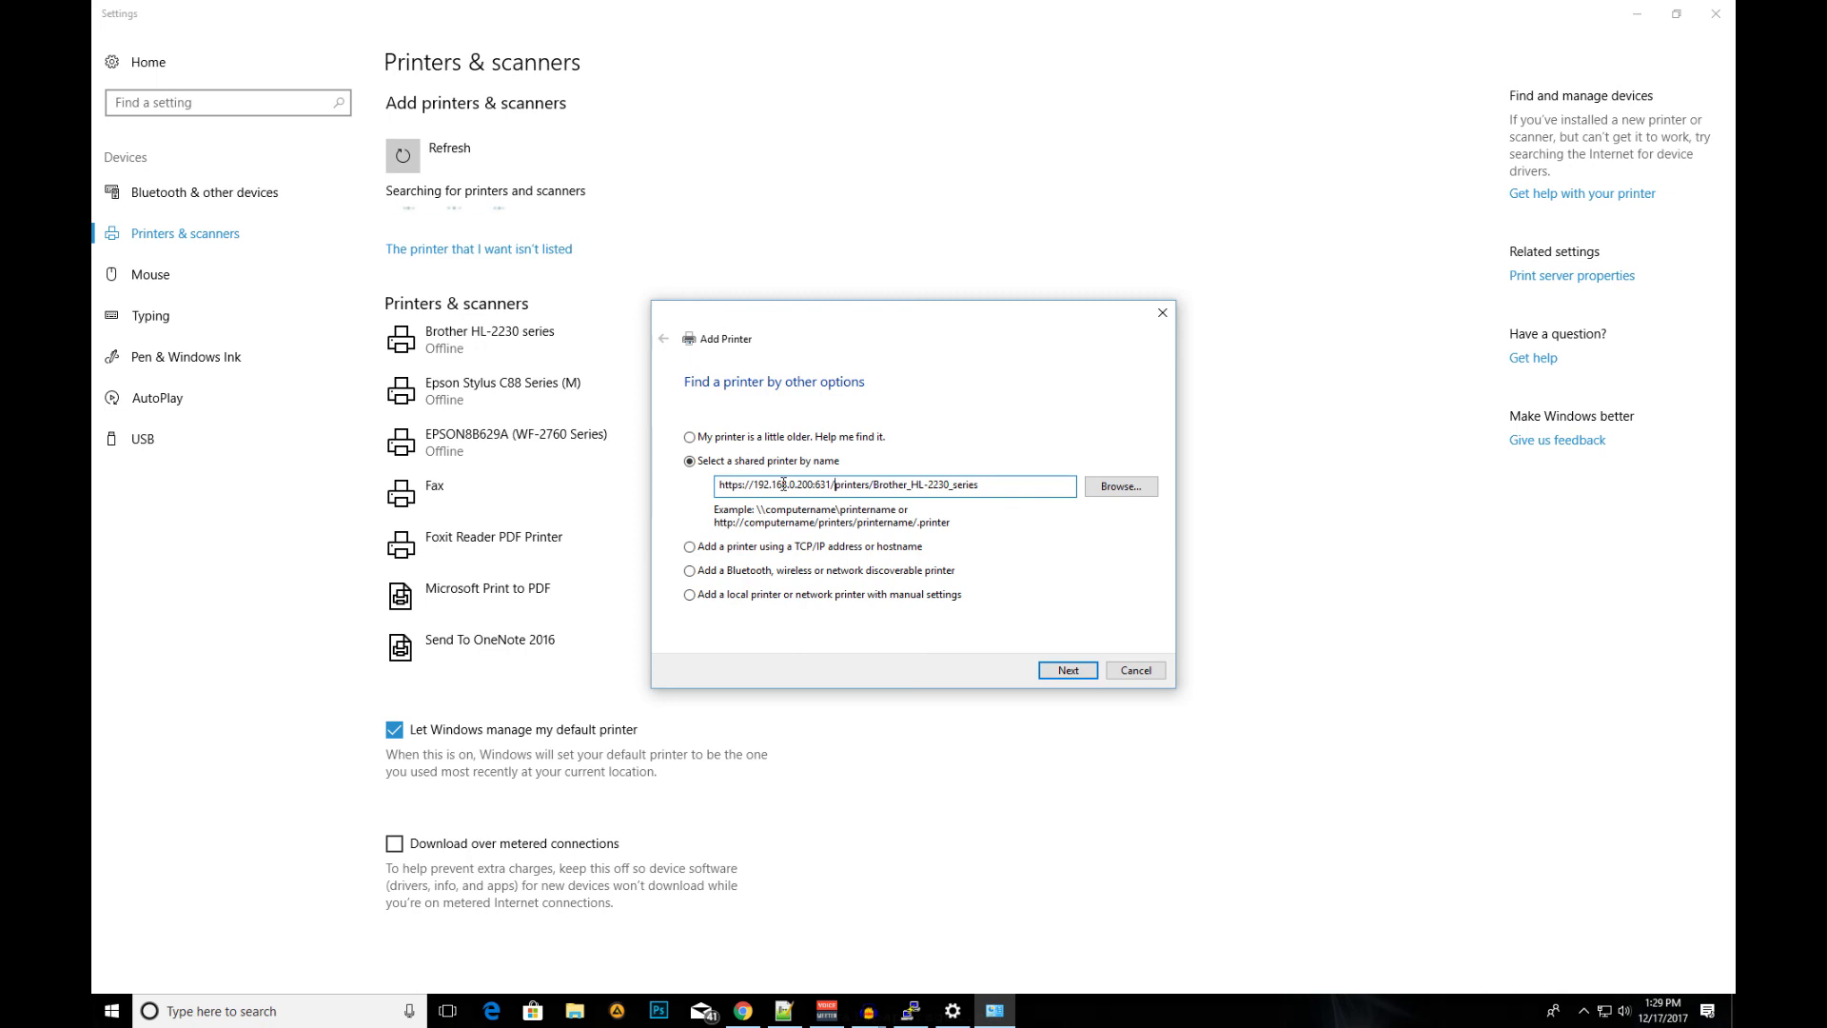
left_click(754, 484)
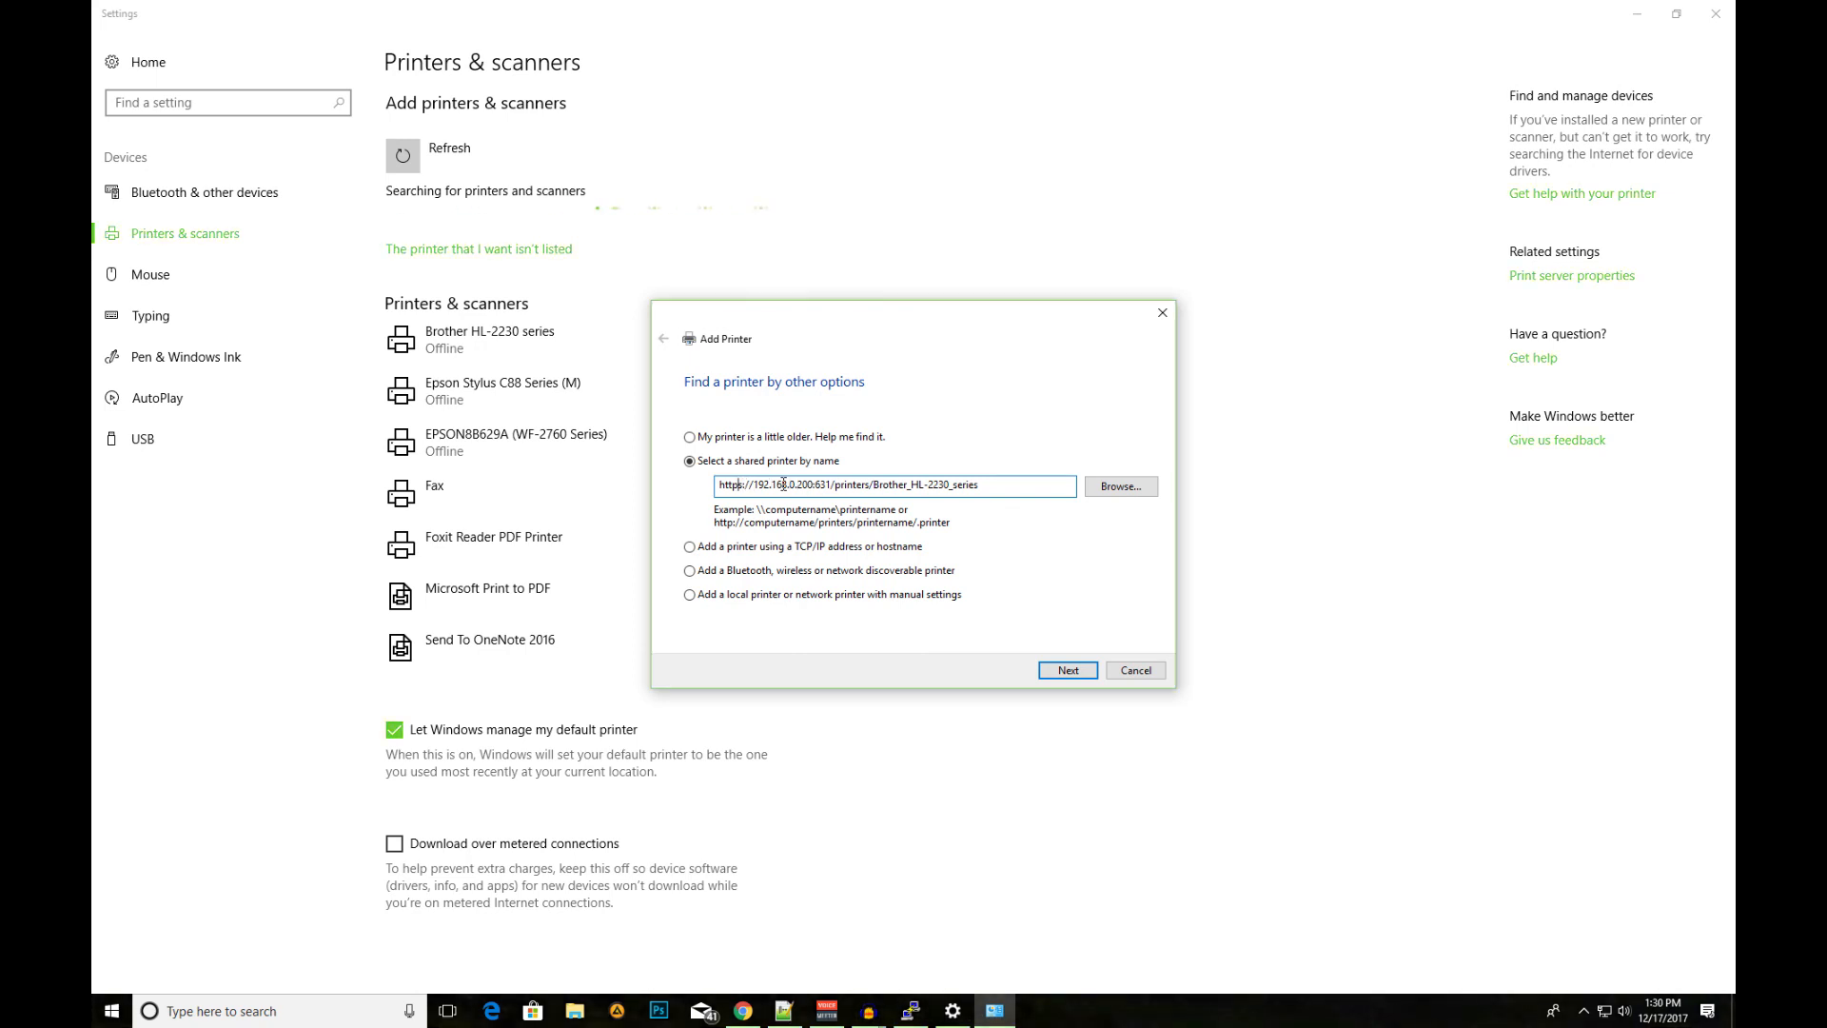
key("BackSpace")
left_click(1067, 670)
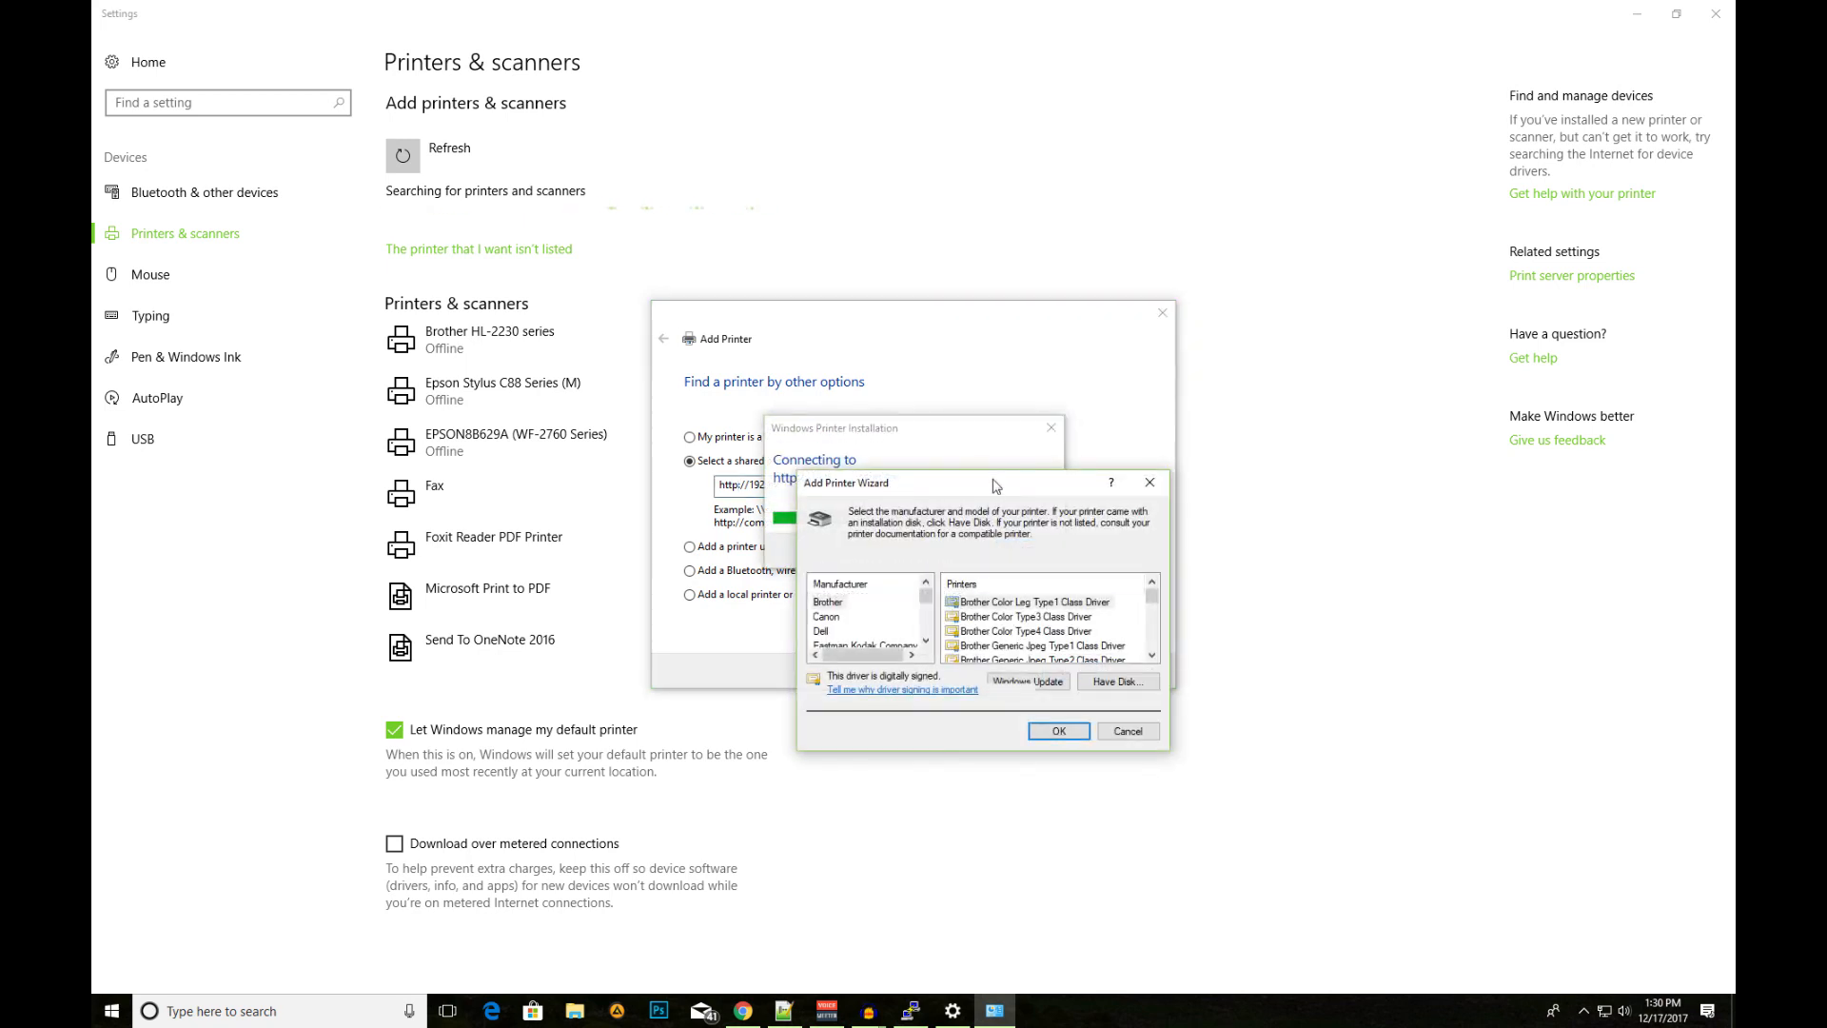
In the driver chooser pick Brother HL-2230 series from the Brother list and confirm it
left_click_drag(996, 482, 1216, 120)
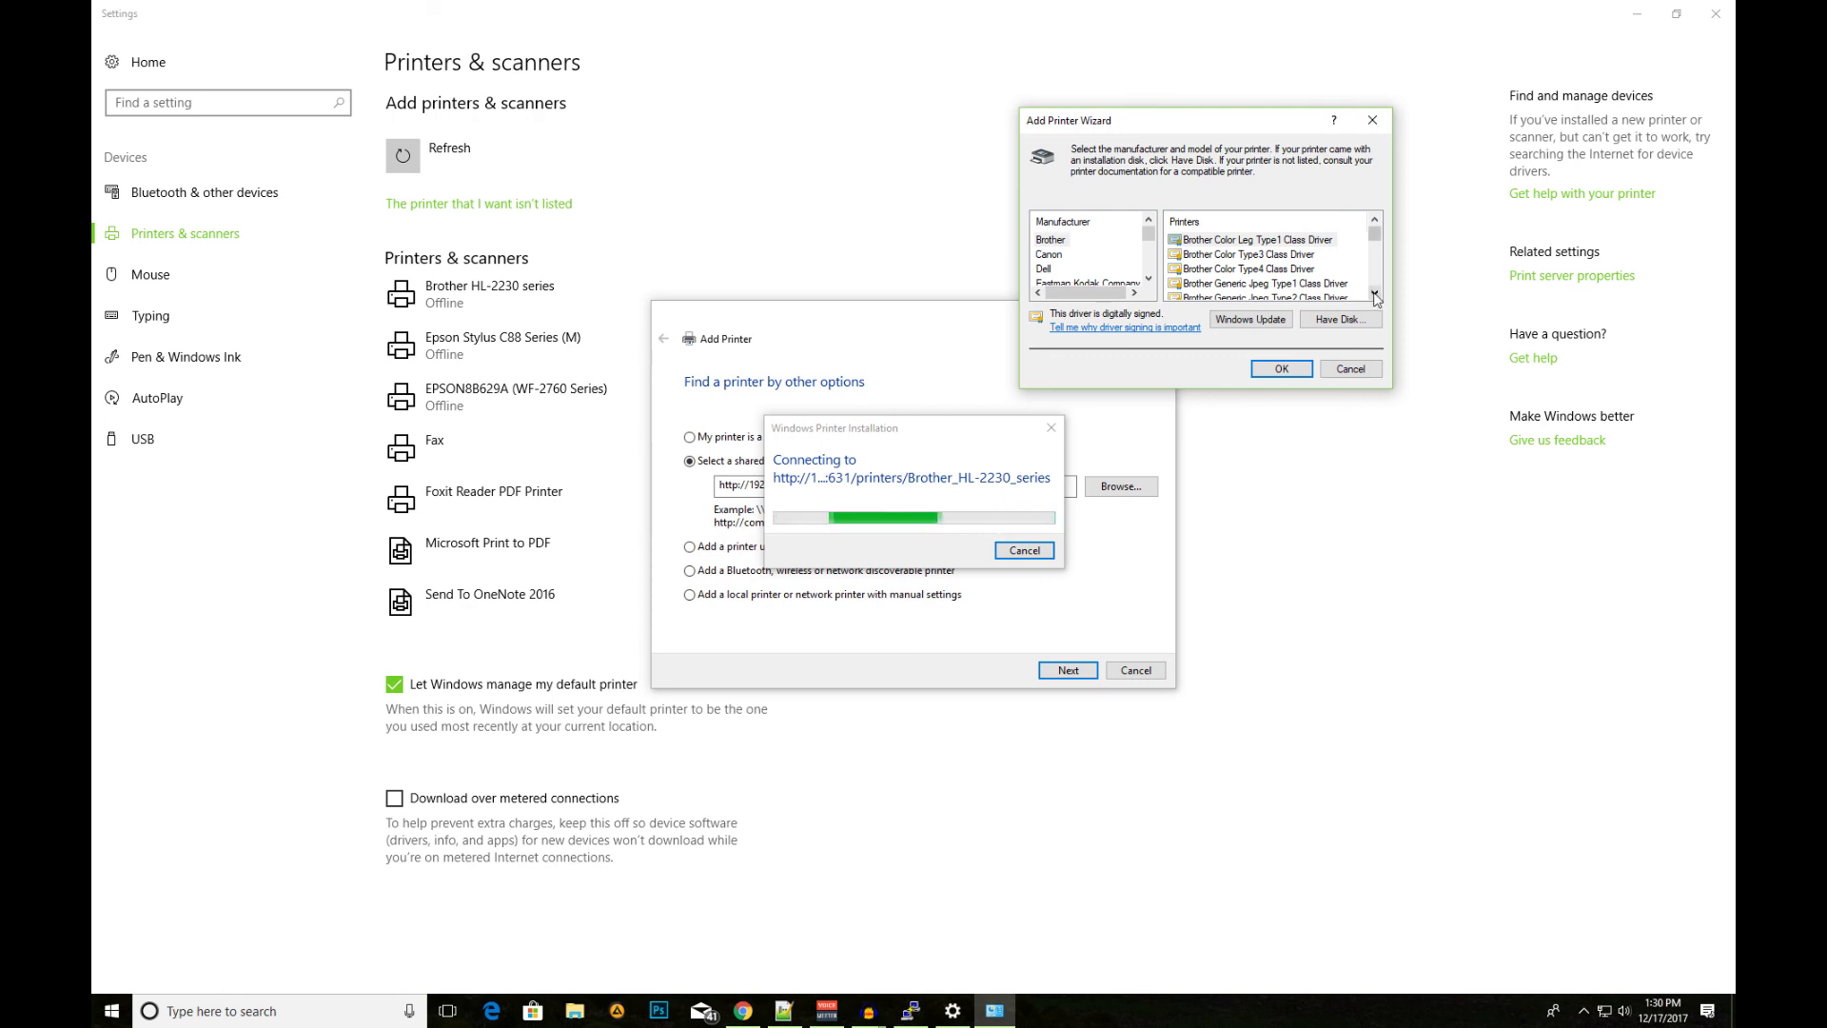
left_click(1375, 298)
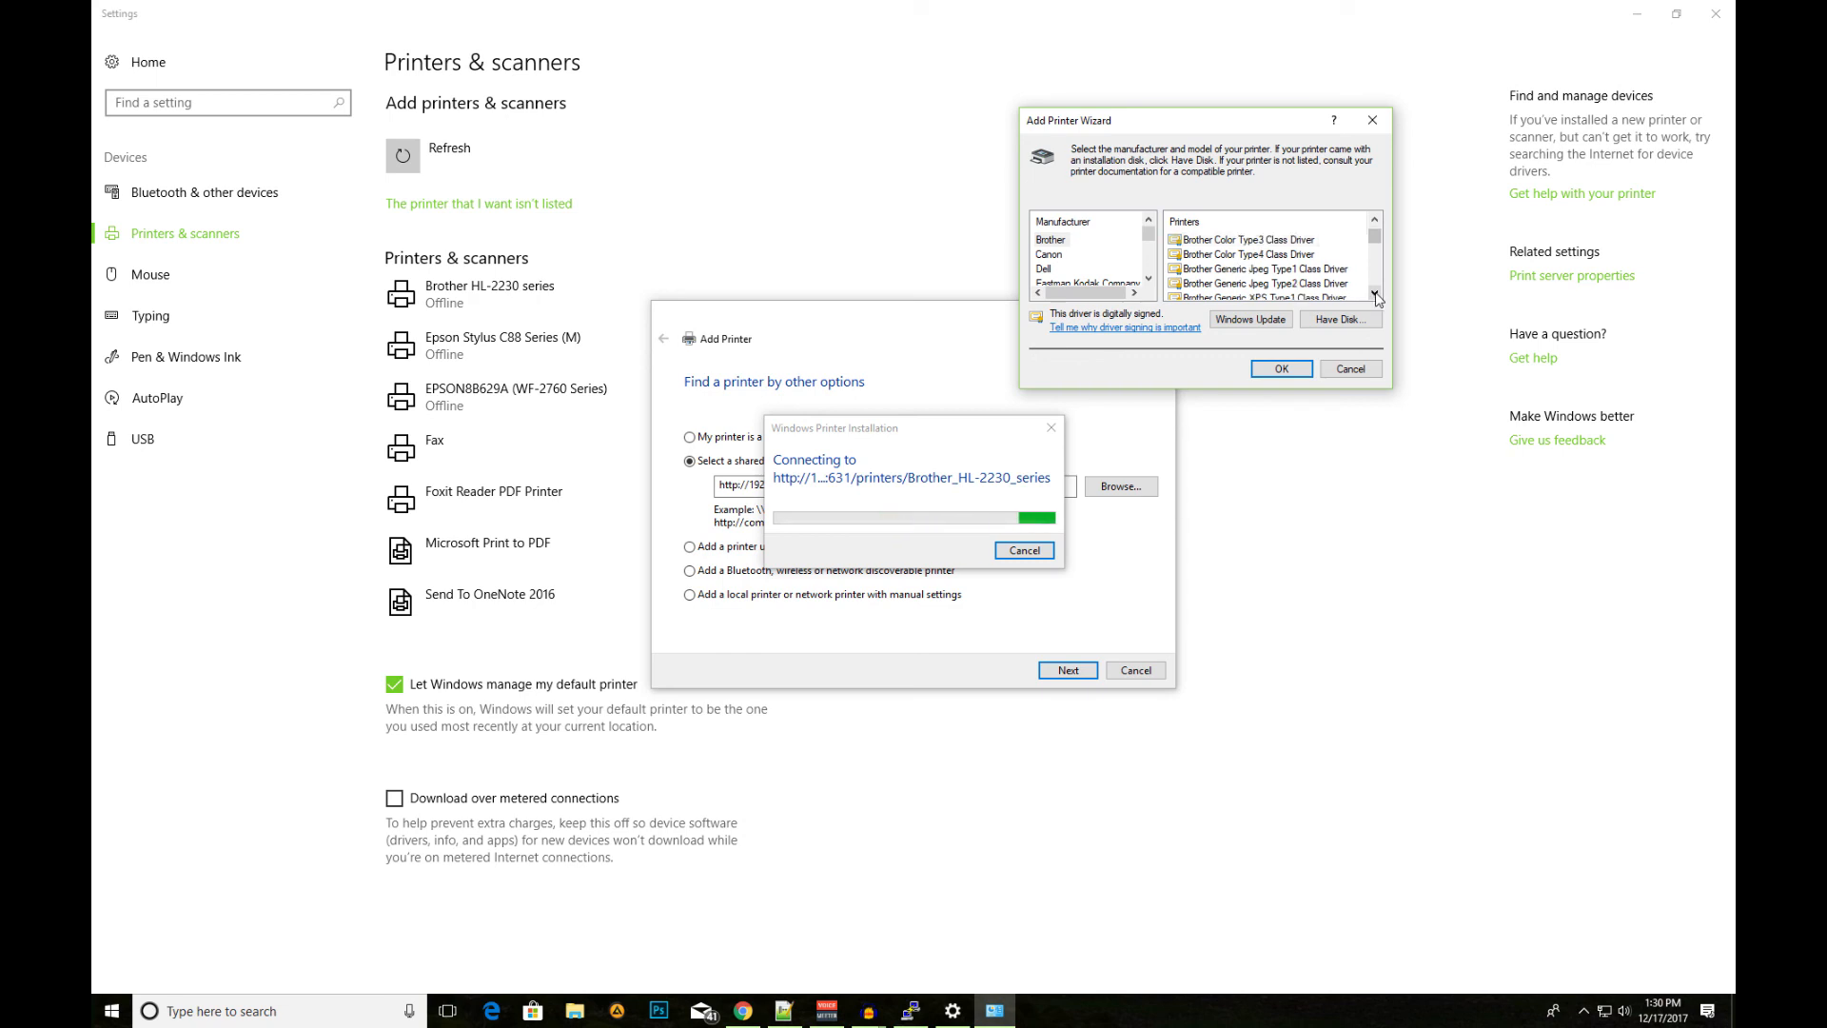
left_click(1375, 297)
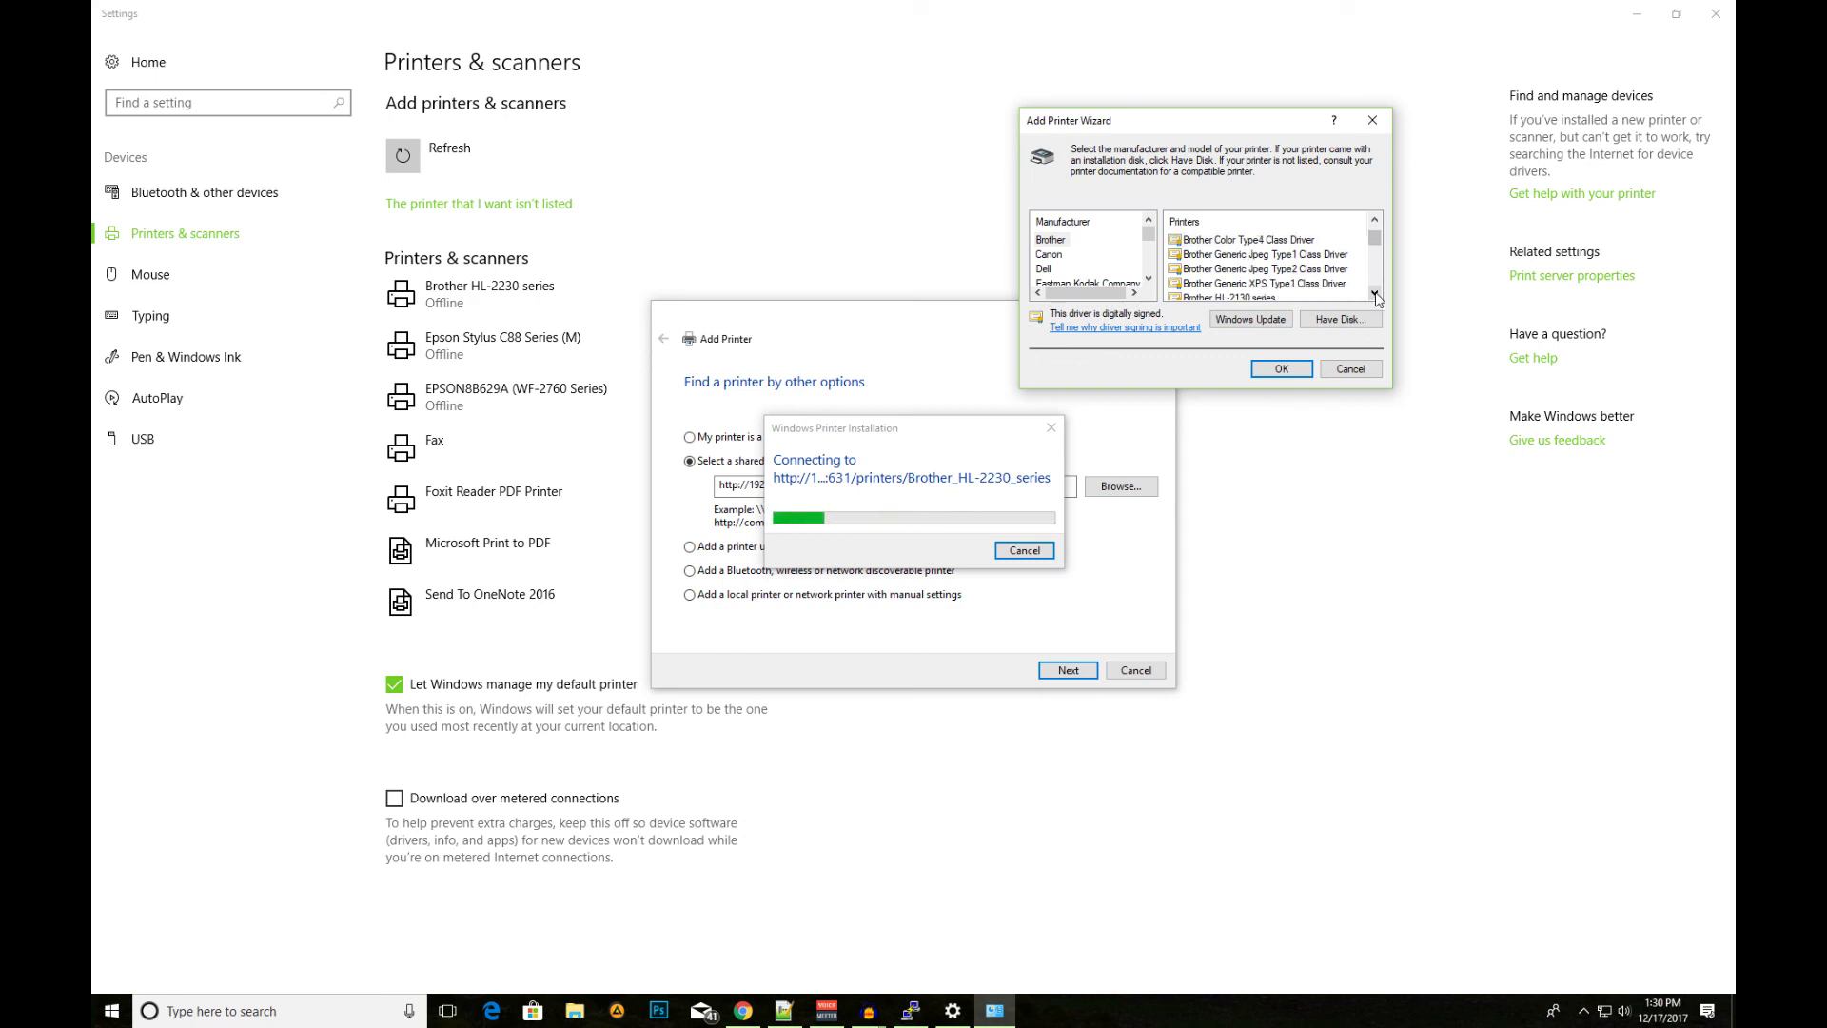
left_click(1375, 297)
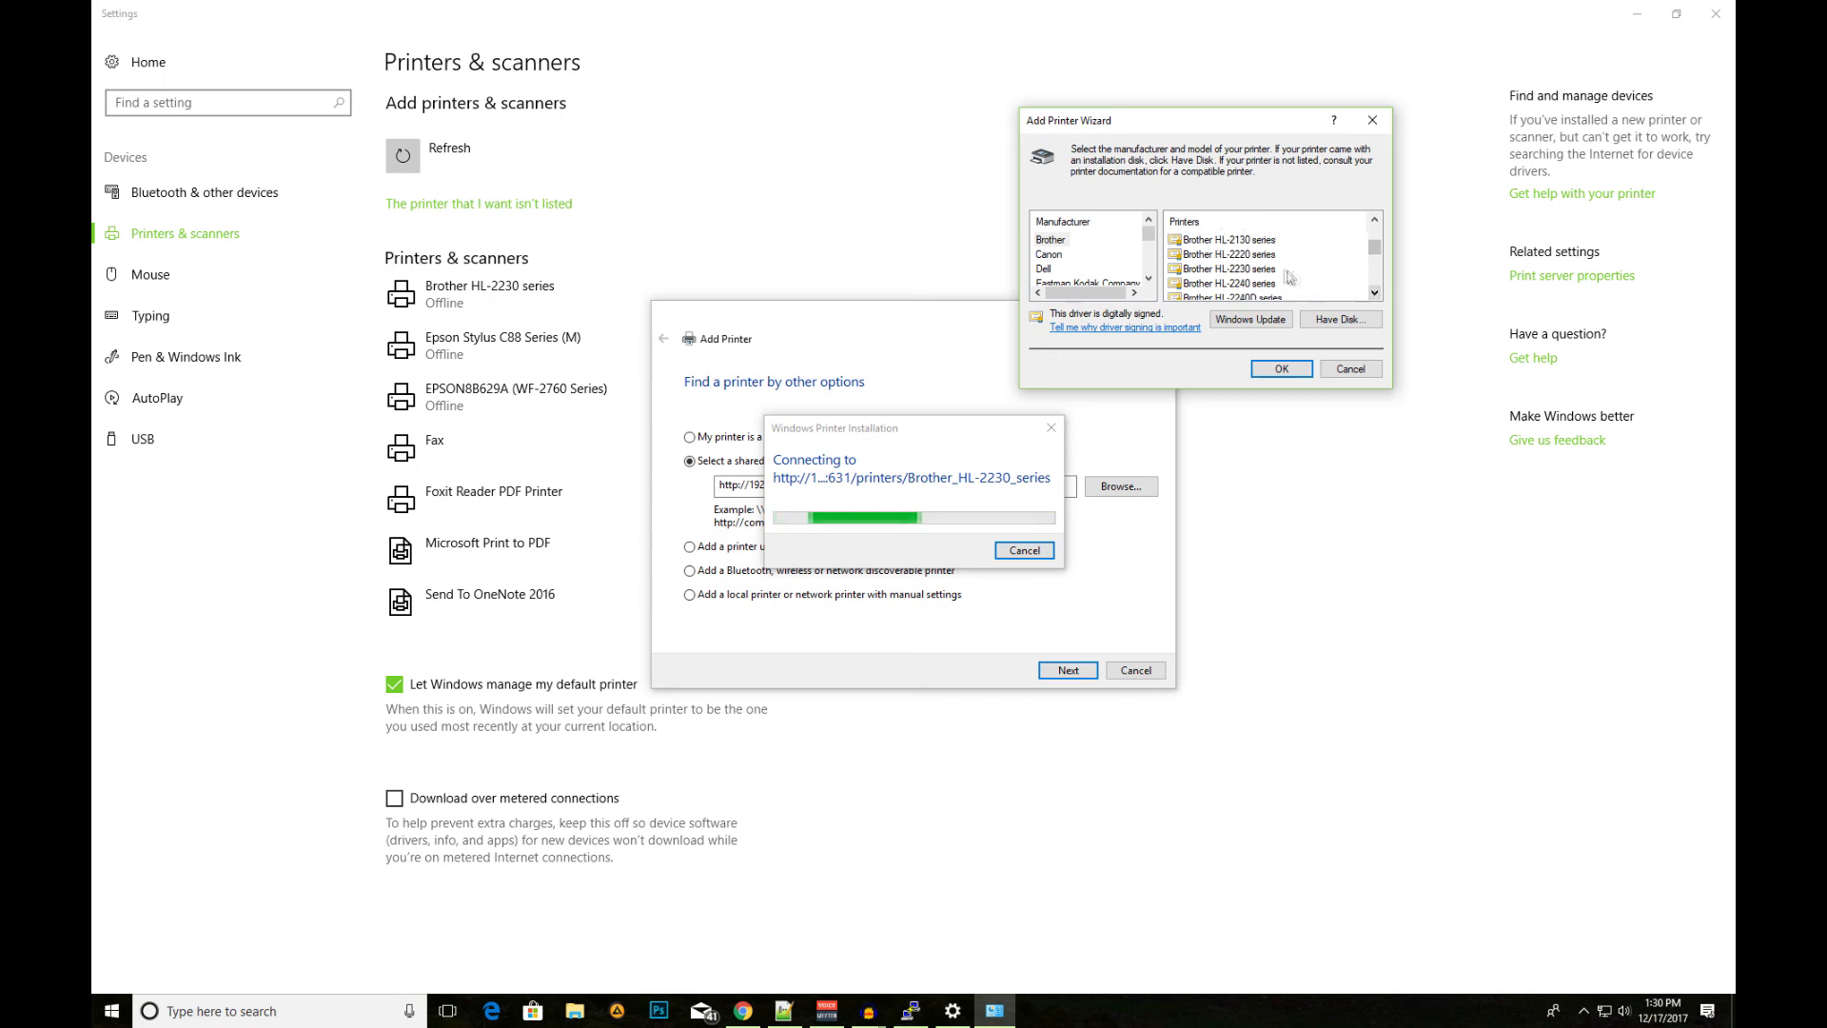
left_click(1229, 269)
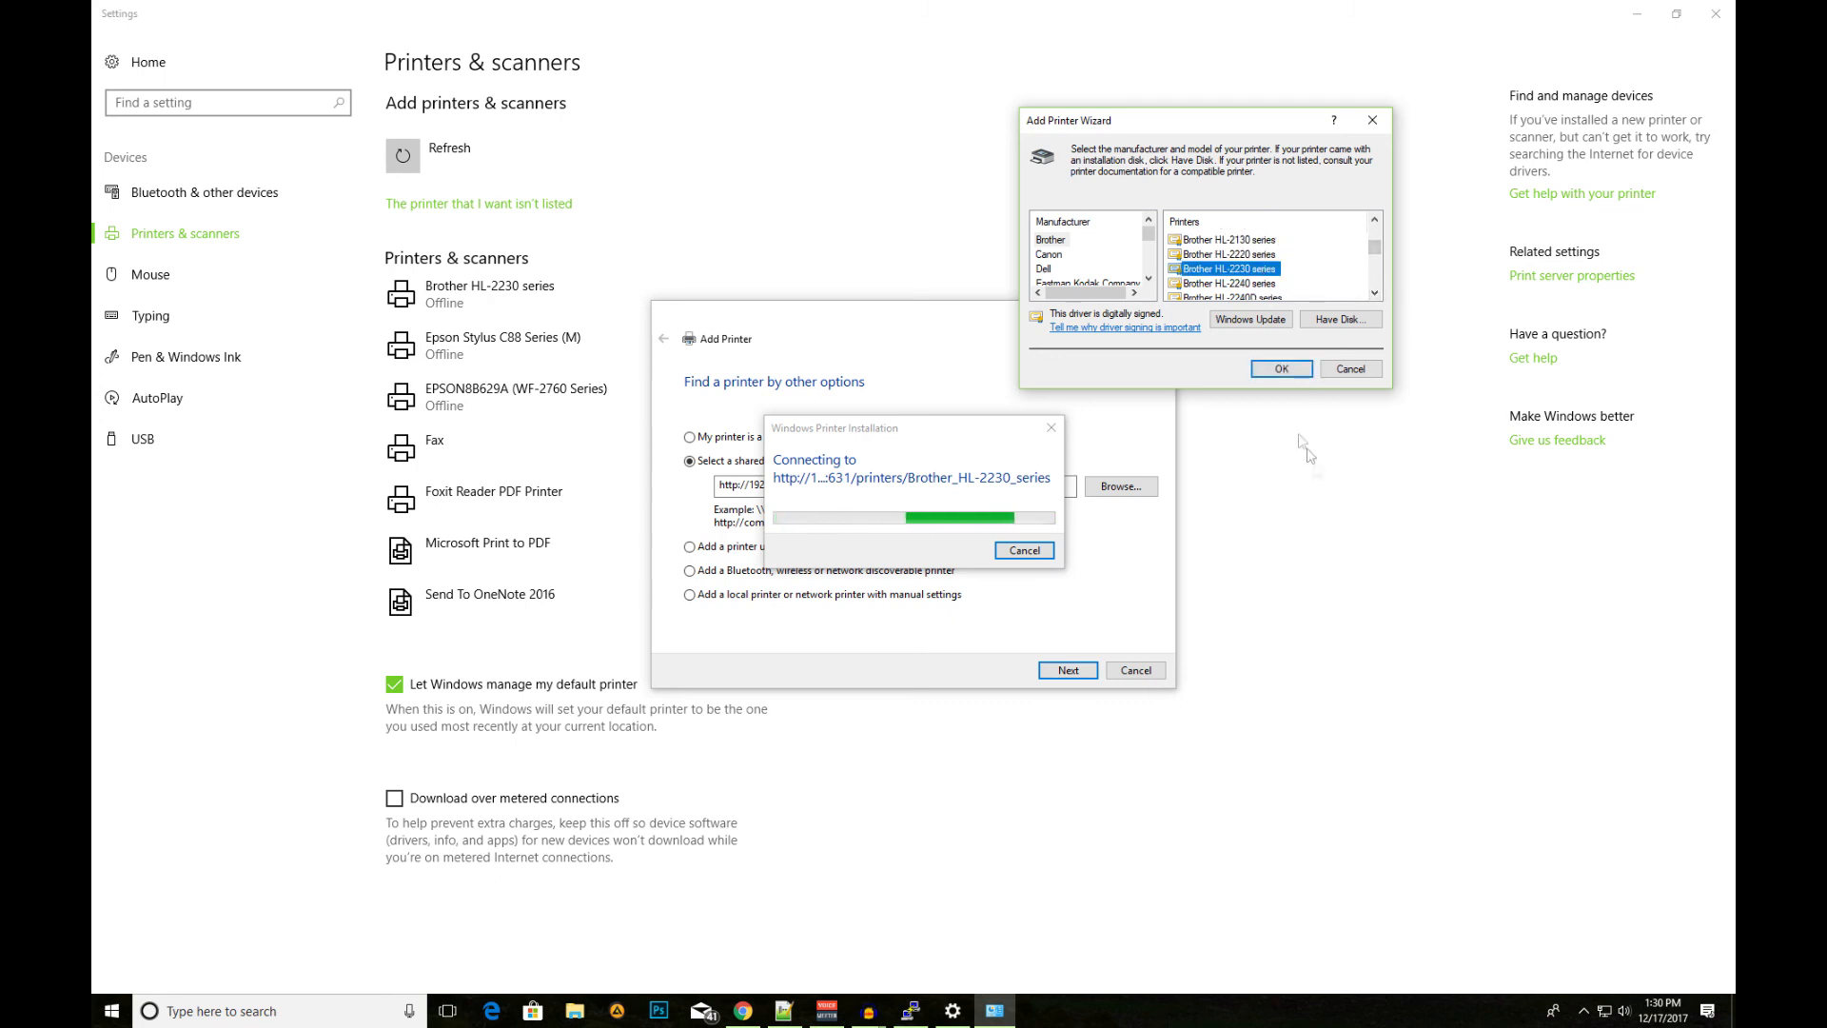
left_click(1283, 368)
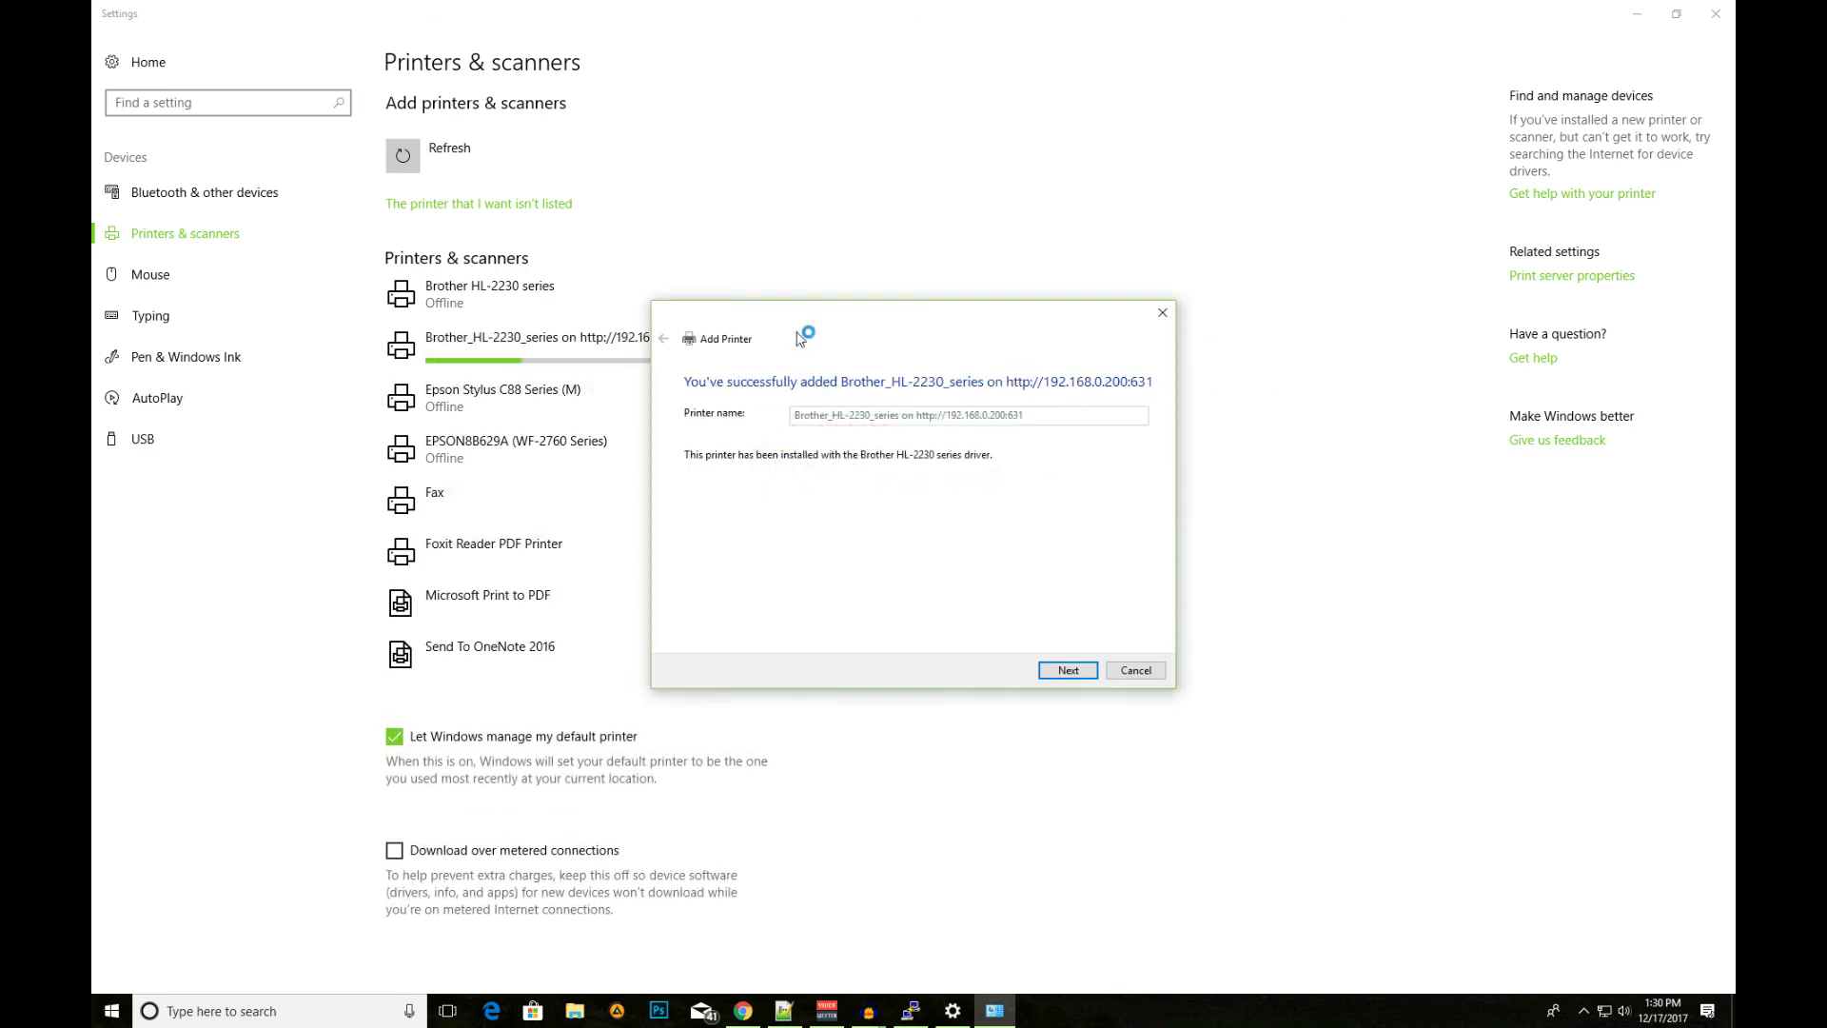
mouse_move(807, 329)
left_mouse_down()
mouse_move(1101, 280)
mouse_move(1002, 226)
left_mouse_up()
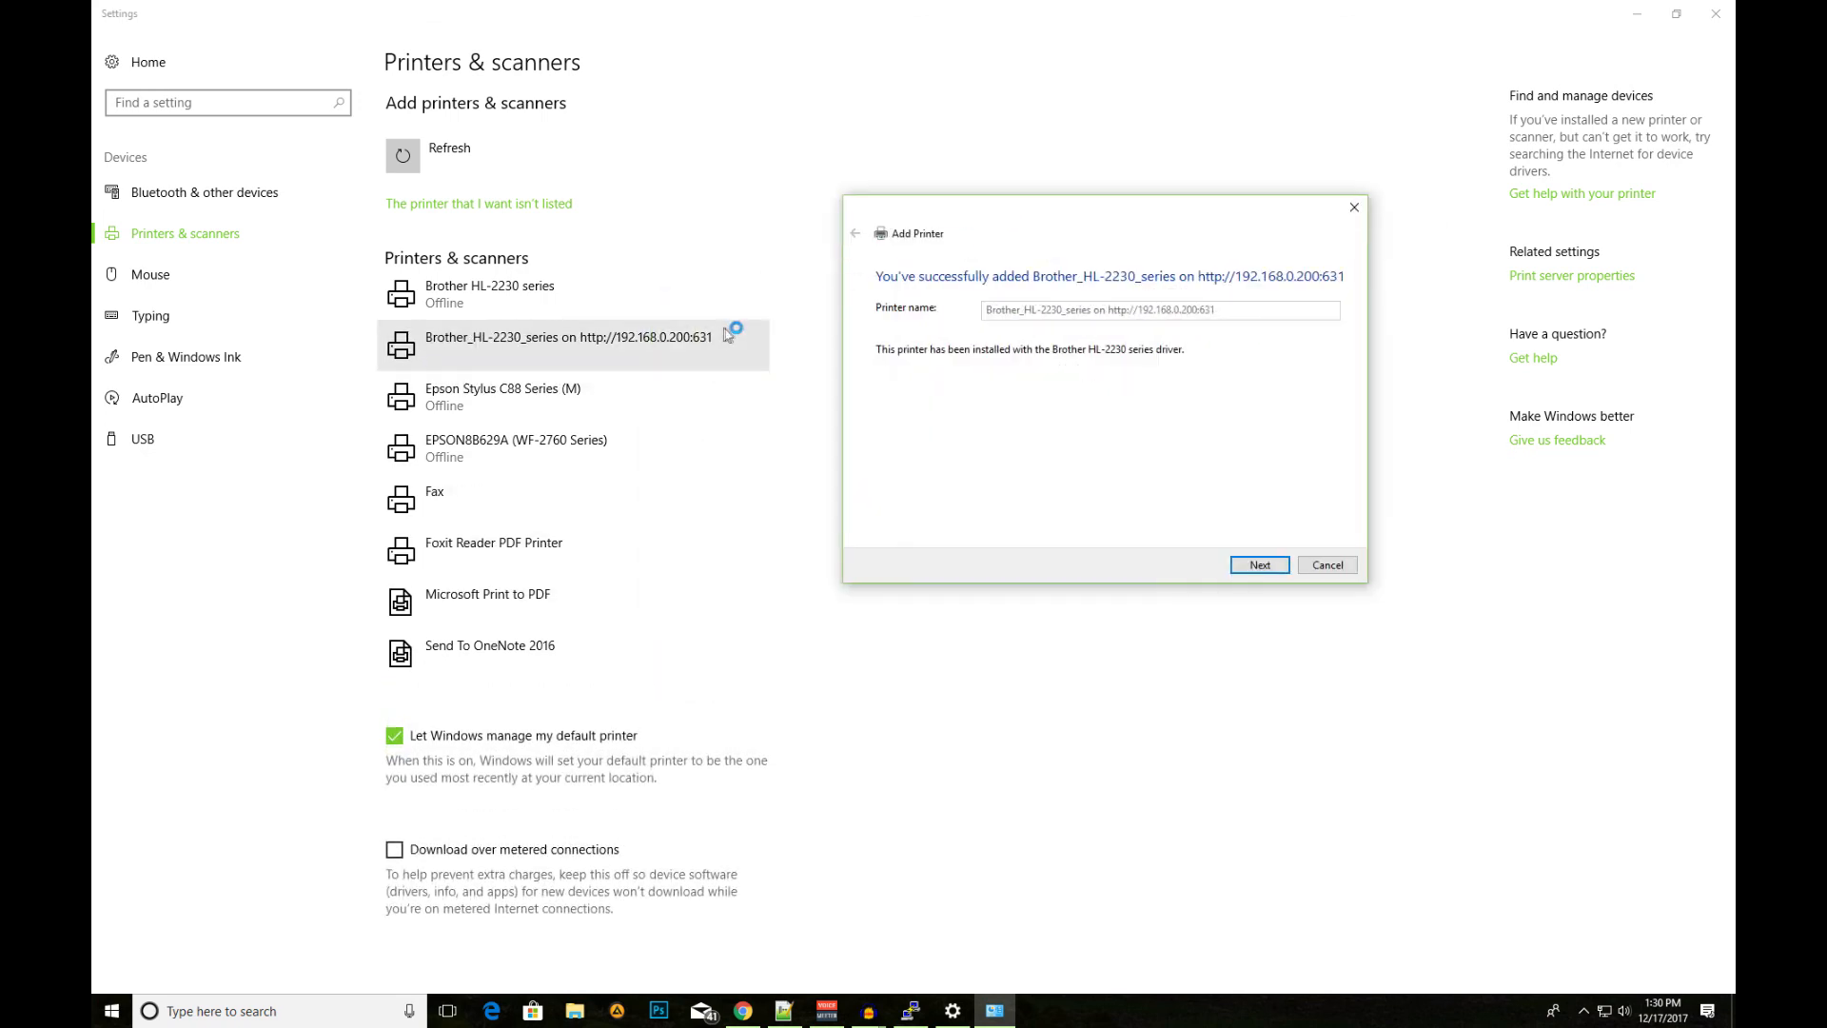
left_click(1263, 564)
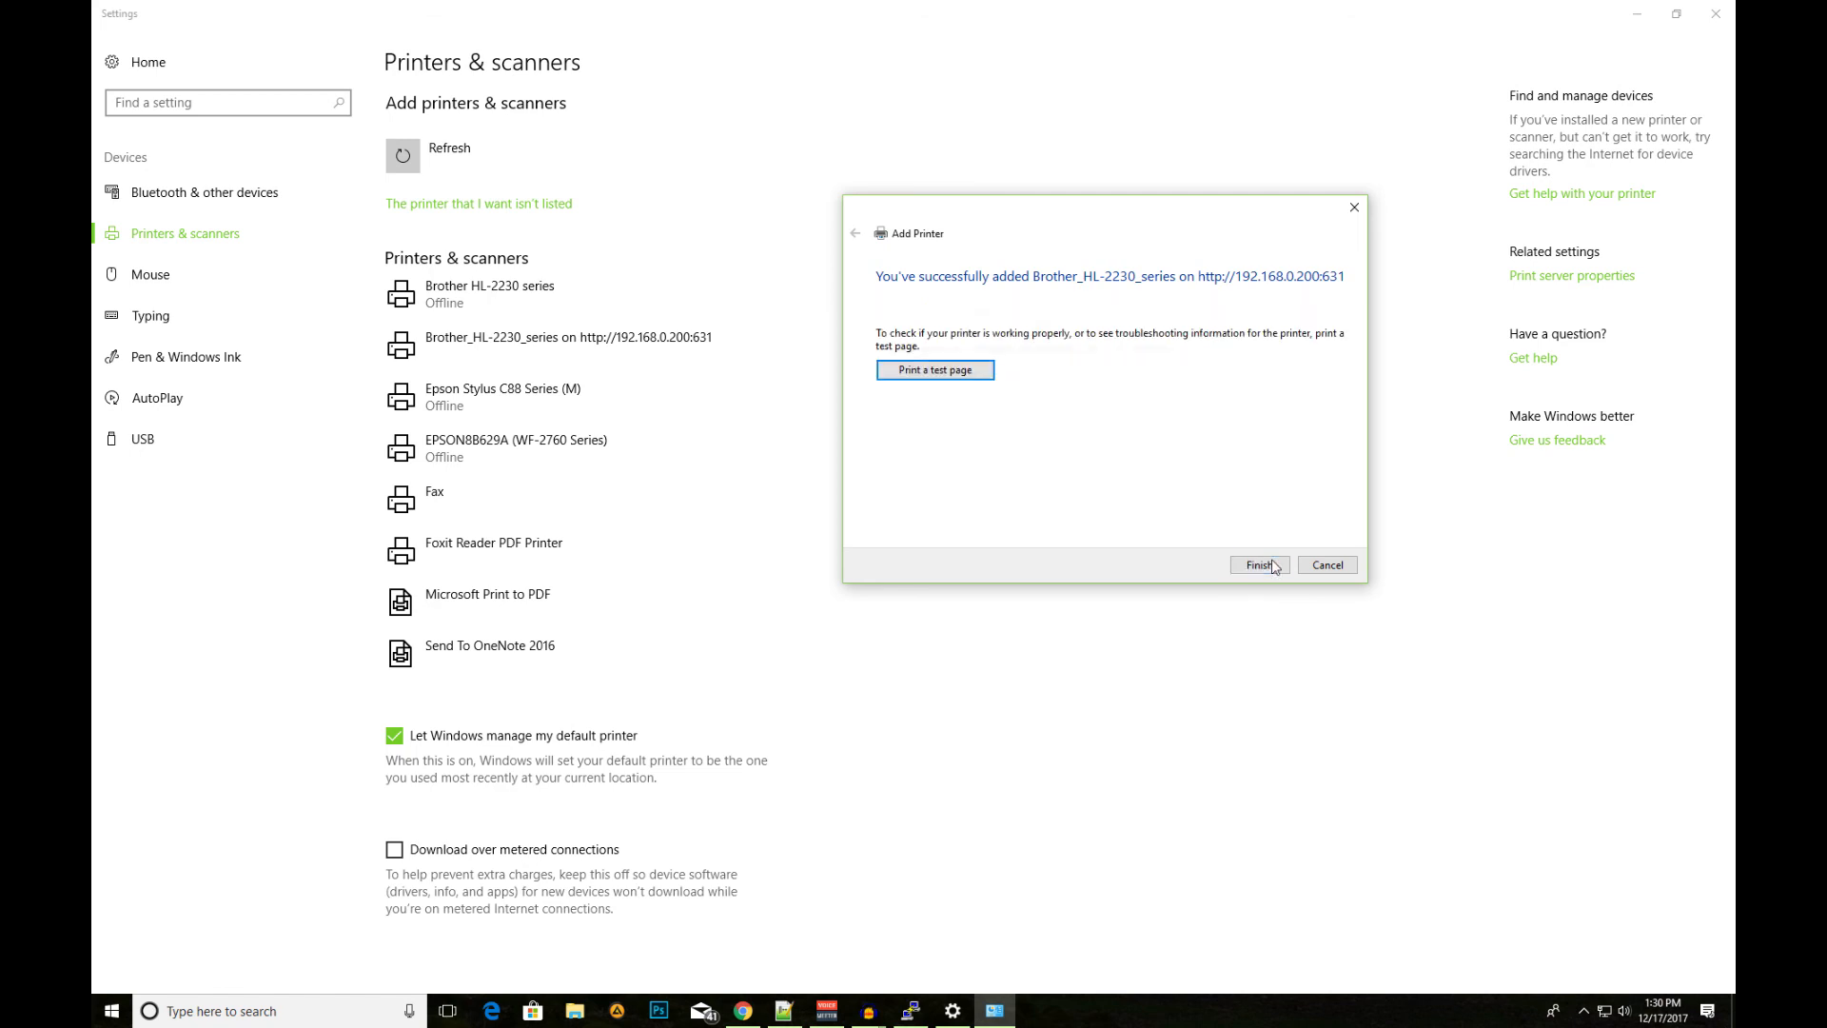